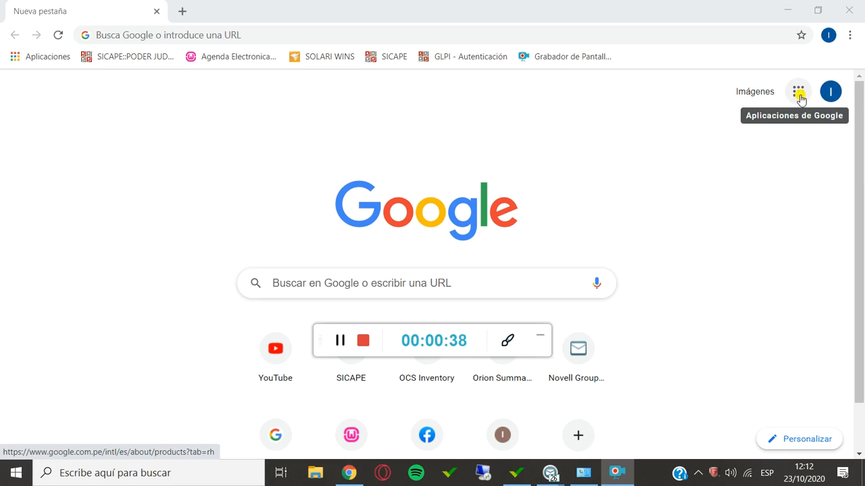
Look through the Google apps list and open the Google Workspace Marketplace from it.
{"action": "left_click", "coordinate": [799, 93]}
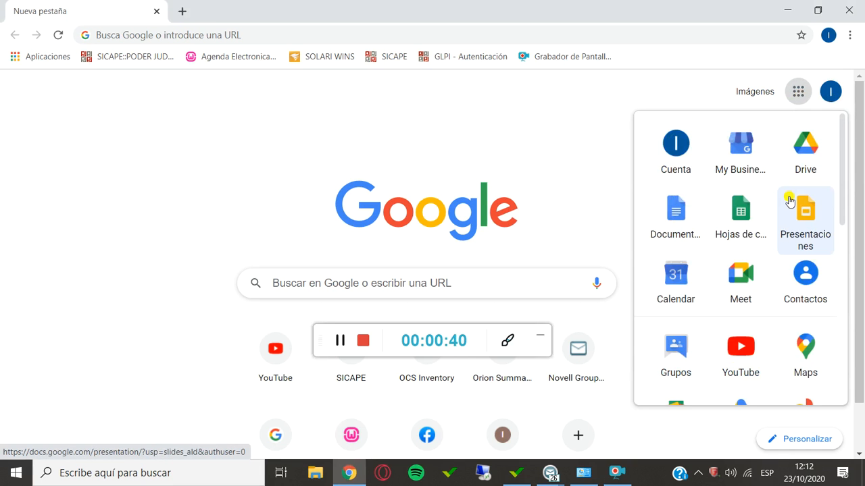
{"action": "scroll", "coordinate": [789, 201], "scroll_direction": "down", "scroll_amount": 3}
{"action": "scroll", "coordinate": [789, 202], "scroll_direction": "down", "scroll_amount": 3}
{"action": "scroll", "coordinate": [747, 283], "scroll_direction": "up", "scroll_amount": 2}
{"action": "scroll", "coordinate": [746, 282], "scroll_direction": "down", "scroll_amount": 2}
{"action": "scroll", "coordinate": [745, 282], "scroll_direction": "up", "scroll_amount": 2}
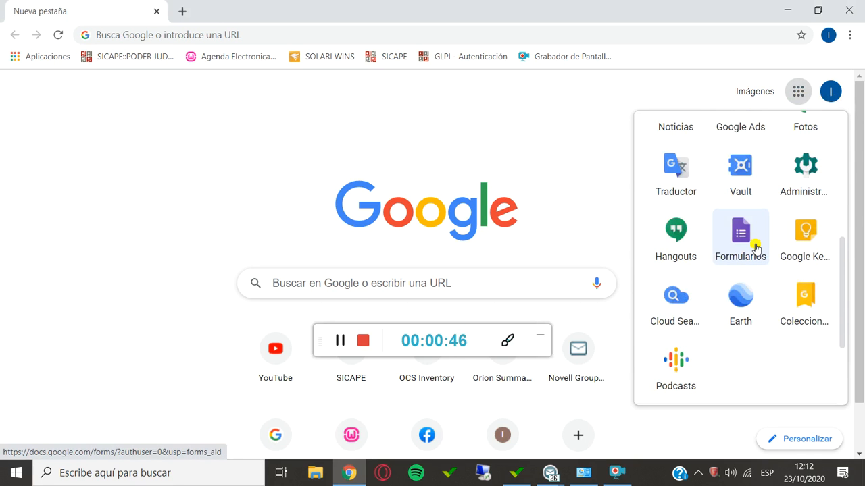
{"action": "scroll", "coordinate": [754, 248], "scroll_direction": "down", "scroll_amount": 2}
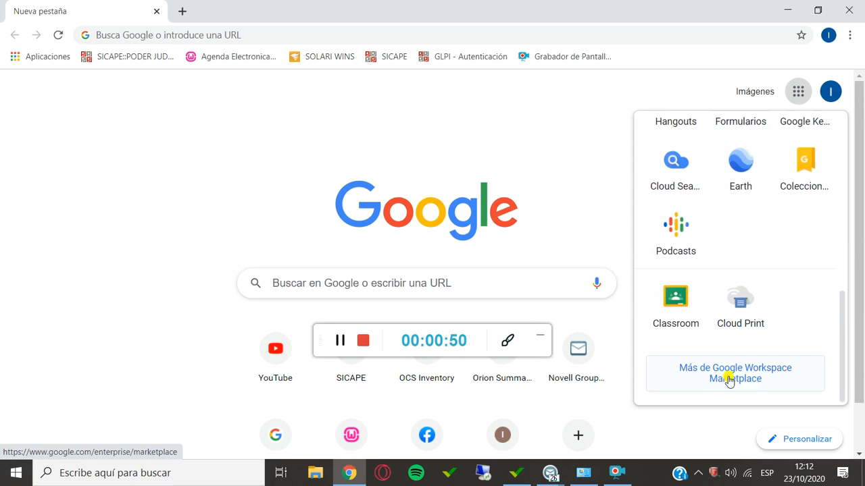
{"action": "left_click", "coordinate": [776, 384]}
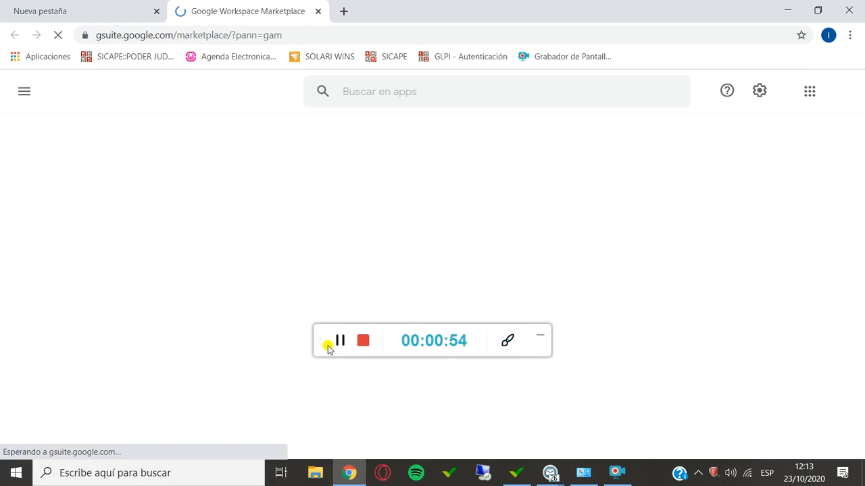
Browse the Marketplace home page's app sections, down to the add-ons that work with Formularios, and return to the start.
{"action": "left_click_drag", "start_coordinate": [329, 348], "coordinate": [659, 483]}
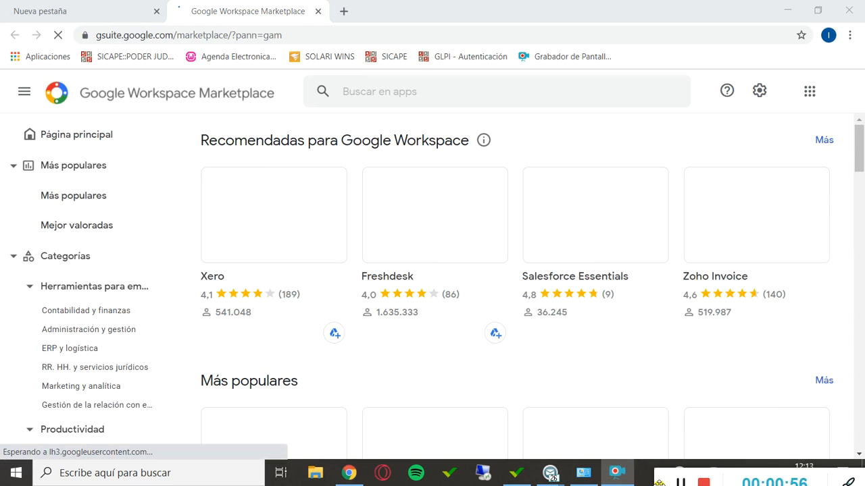
{"action": "scroll", "coordinate": [535, 281], "scroll_direction": "down", "scroll_amount": 7}
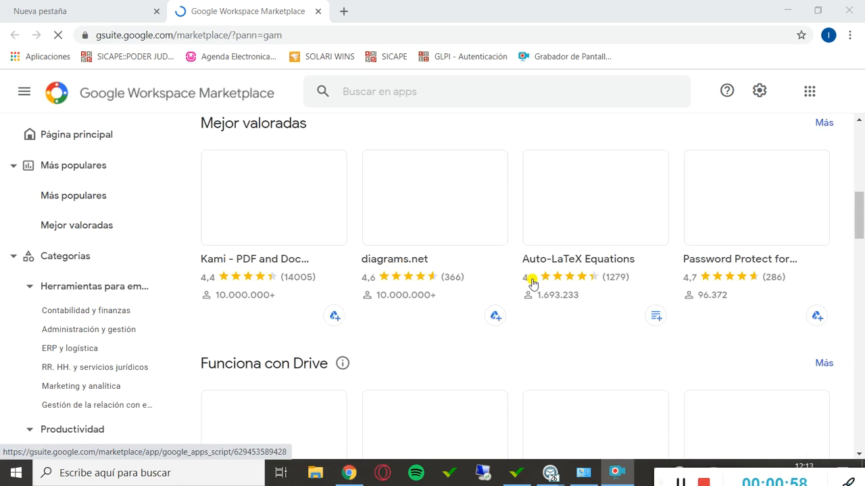
{"action": "scroll", "coordinate": [533, 283], "scroll_direction": "down", "scroll_amount": 15}
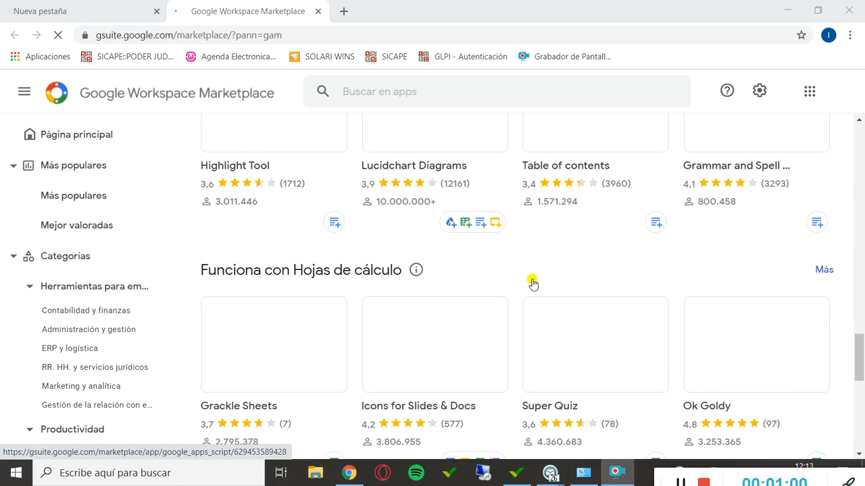
{"action": "scroll", "coordinate": [533, 284], "scroll_direction": "down", "scroll_amount": 4}
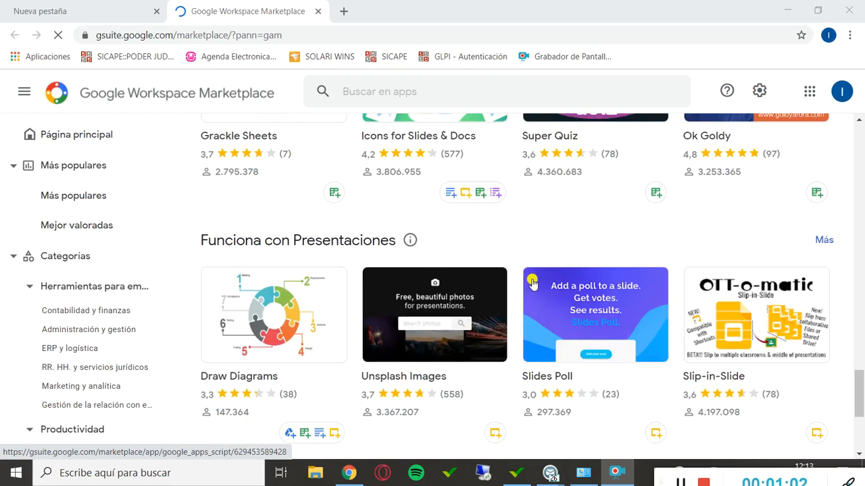
{"action": "scroll", "coordinate": [533, 284], "scroll_direction": "up", "scroll_amount": 4}
{"action": "scroll", "coordinate": [533, 284], "scroll_direction": "up", "scroll_amount": 4}
{"action": "scroll", "coordinate": [422, 211], "scroll_direction": "down", "scroll_amount": 10}
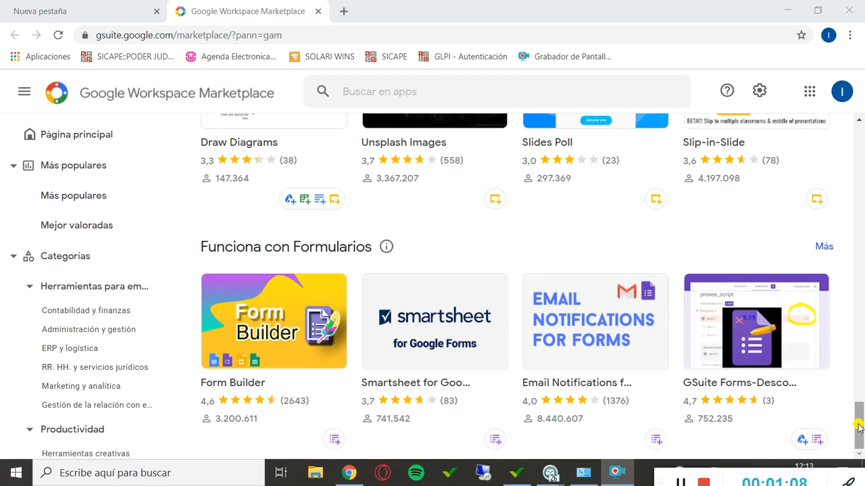
{"action": "left_click_drag", "start_coordinate": [859, 427], "coordinate": [857, 135]}
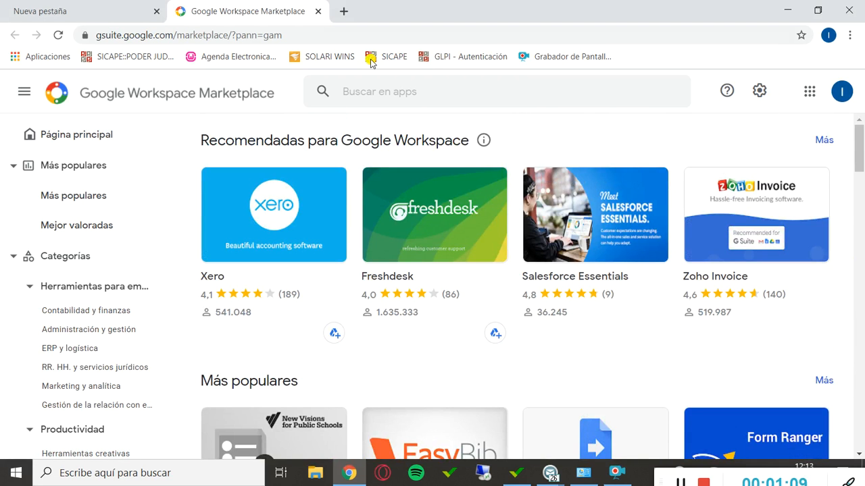
Search the Marketplace for "formularios" and look over the results.
{"action": "left_click", "coordinate": [392, 99]}
{"action": "type", "text": "formul"}
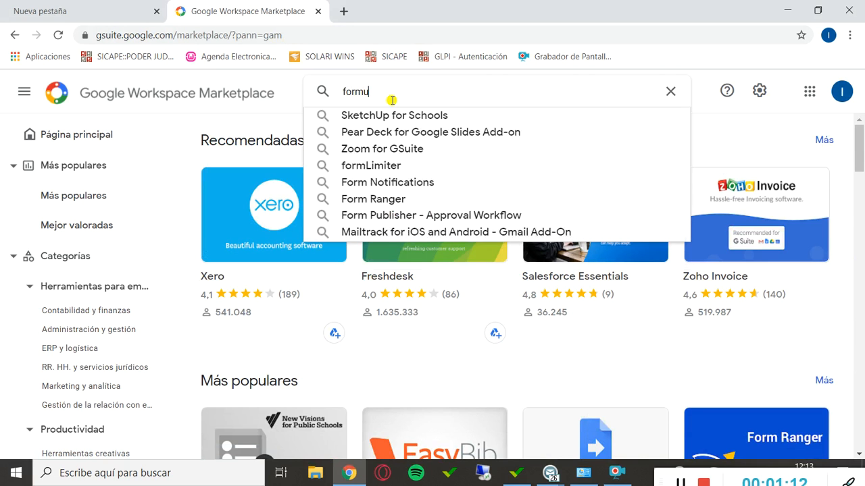
{"action": "type", "text": "arios"}
{"action": "key", "text": "Return"}
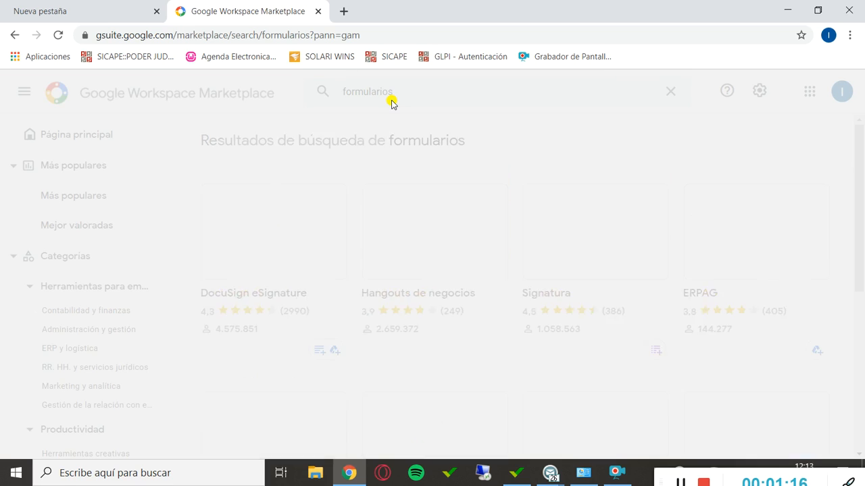
{"action": "scroll", "coordinate": [460, 197], "scroll_direction": "down", "scroll_amount": 5}
{"action": "scroll", "coordinate": [453, 202], "scroll_direction": "up", "scroll_amount": 5}
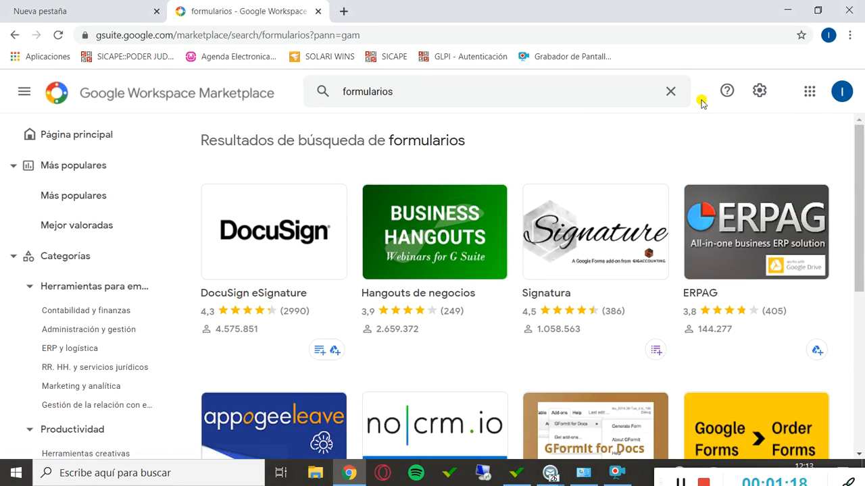
Open Google Formularios from the Google apps list and look over its home page.
{"action": "left_click", "coordinate": [810, 93]}
{"action": "scroll", "coordinate": [764, 321], "scroll_direction": "down", "scroll_amount": 3}
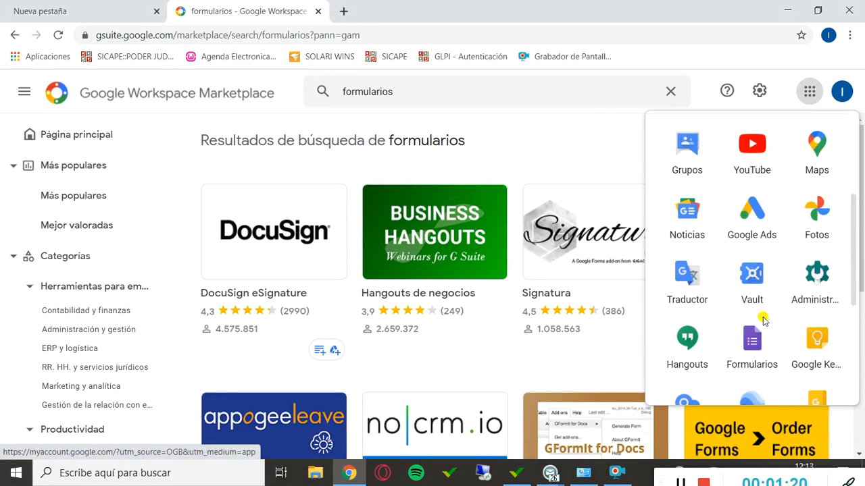
{"action": "left_click", "coordinate": [752, 351]}
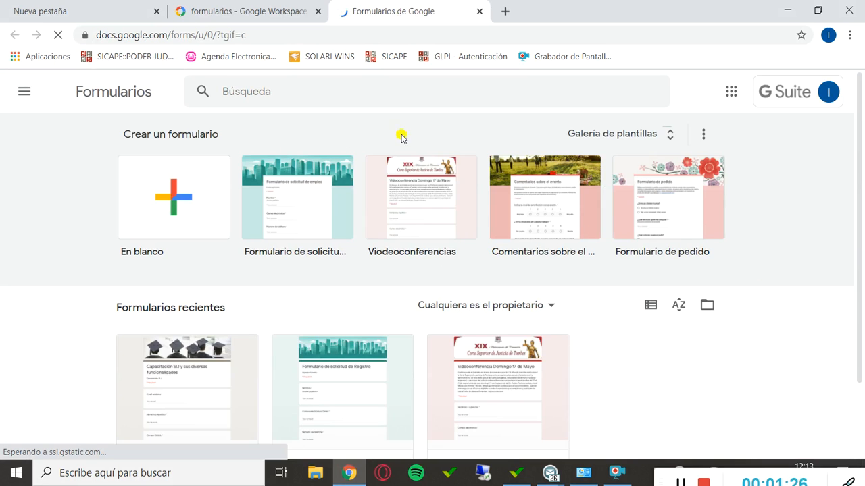
{"action": "scroll", "coordinate": [371, 254], "scroll_direction": "down", "scroll_amount": 1}
{"action": "scroll", "coordinate": [628, 324], "scroll_direction": "up", "scroll_amount": 1}
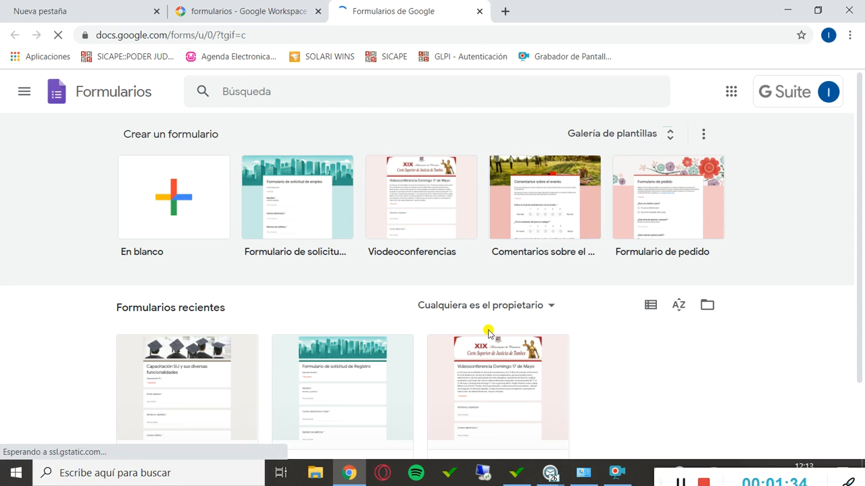
Open the form template gallery, look through the general work, personal and education templates, and return to the Formularios home page.
{"action": "left_click", "coordinate": [670, 138]}
{"action": "scroll", "coordinate": [454, 282], "scroll_direction": "down", "scroll_amount": 3}
{"action": "scroll", "coordinate": [453, 301], "scroll_direction": "up", "scroll_amount": 3}
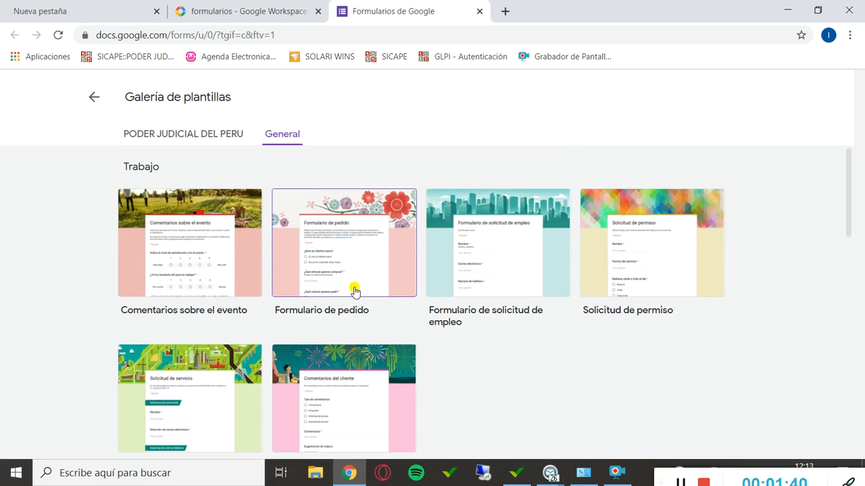
{"action": "scroll", "coordinate": [497, 284], "scroll_direction": "down", "scroll_amount": 4}
{"action": "scroll", "coordinate": [496, 283], "scroll_direction": "down", "scroll_amount": 2}
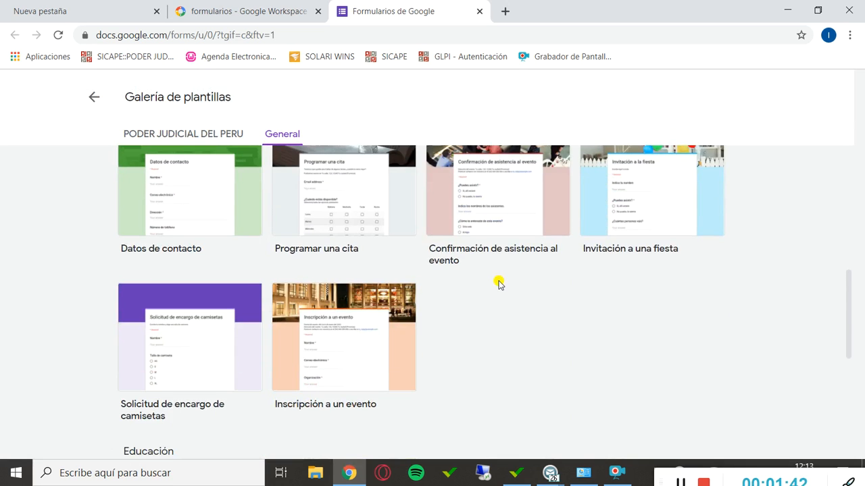
{"action": "scroll", "coordinate": [499, 284], "scroll_direction": "down", "scroll_amount": 4}
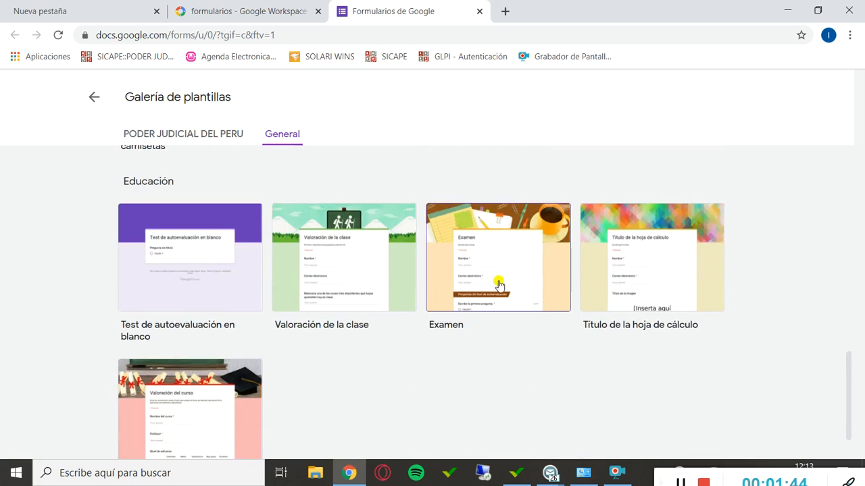
{"action": "scroll", "coordinate": [498, 284], "scroll_direction": "up", "scroll_amount": 8}
{"action": "left_click", "coordinate": [94, 97]}
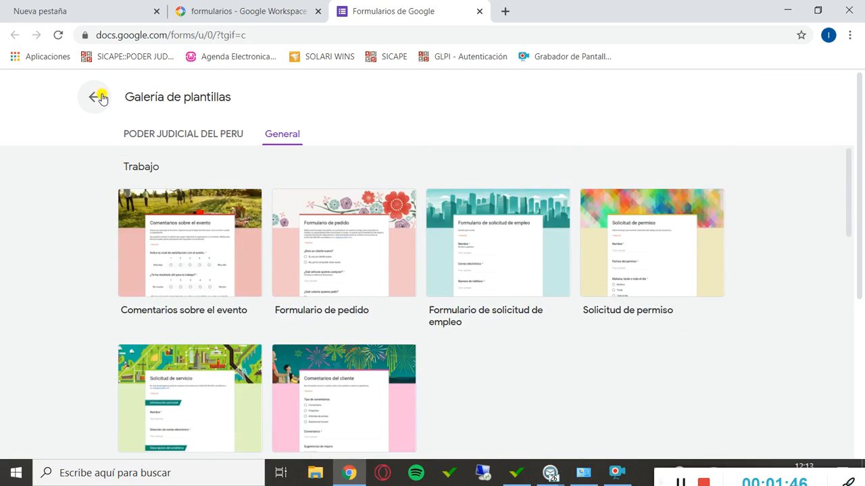
Create a new blank form.
{"action": "scroll", "coordinate": [372, 251], "scroll_direction": "down", "scroll_amount": 1}
{"action": "scroll", "coordinate": [372, 252], "scroll_direction": "up", "scroll_amount": 1}
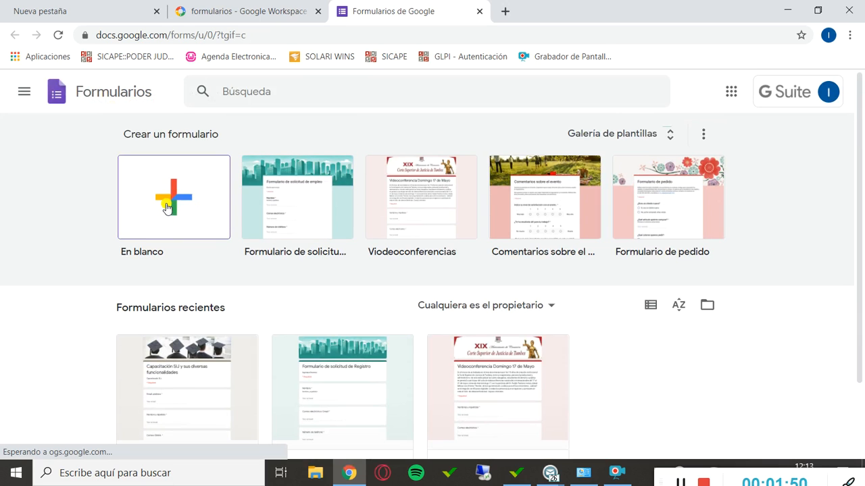
{"action": "left_click", "coordinate": [169, 205]}
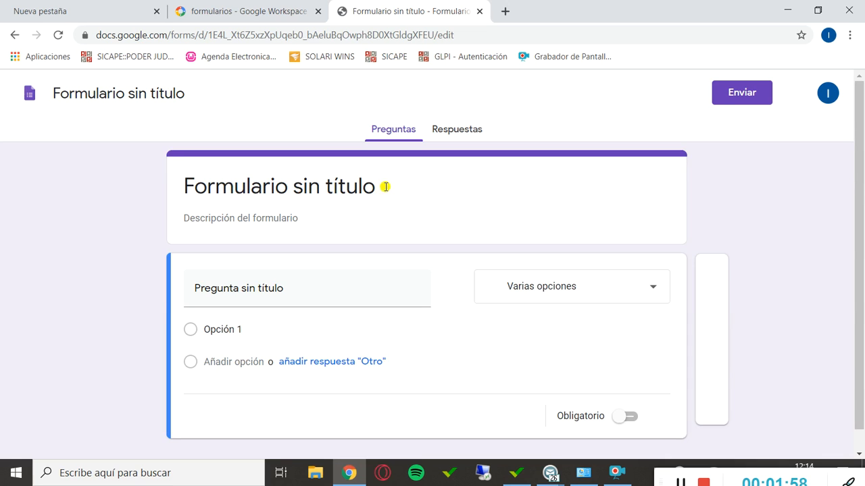
Set the form's title to "CAPACITACIÓN DE FORMULARIOS".
{"action": "left_click", "coordinate": [342, 188]}
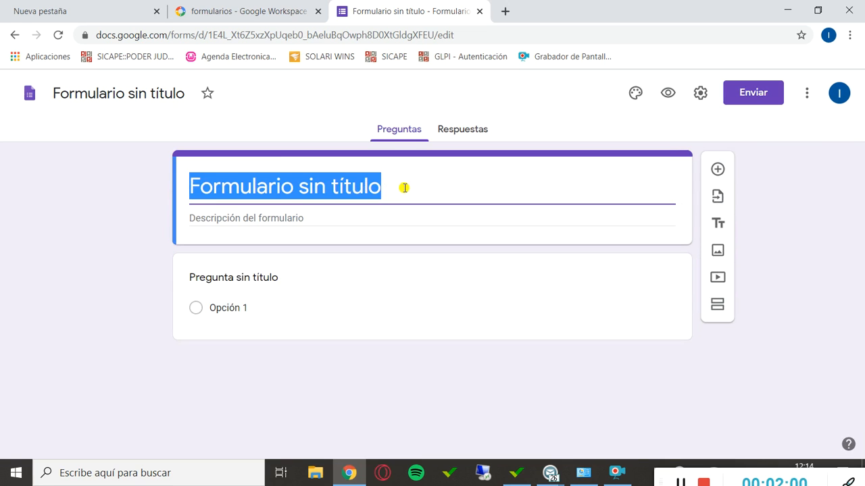
{"action": "type", "text": "C"}
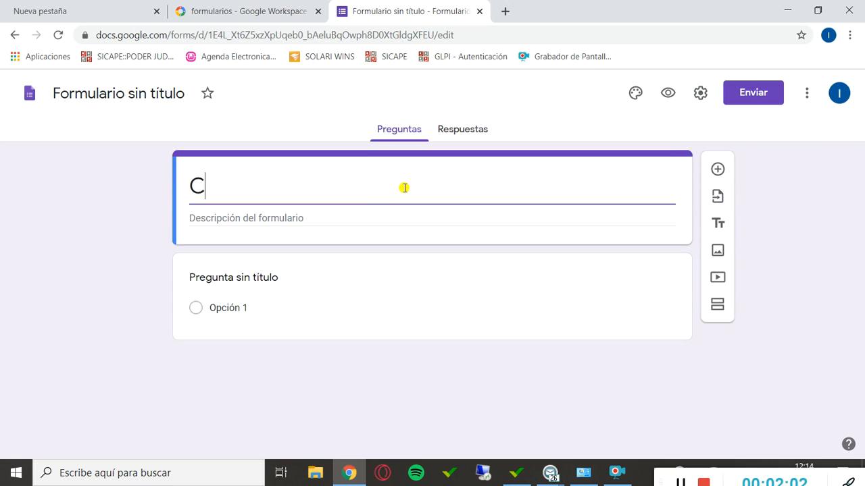
{"action": "type", "text": "APACITACI"}
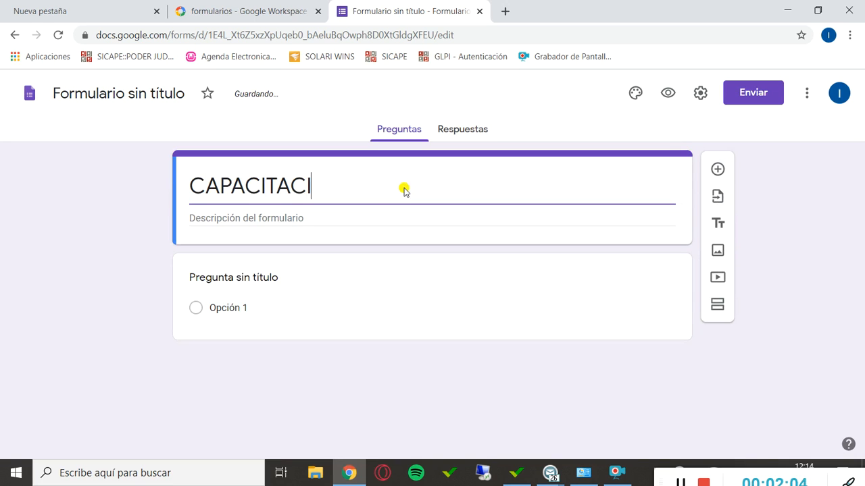
{"action": "type", "text": "ÓN DE "}
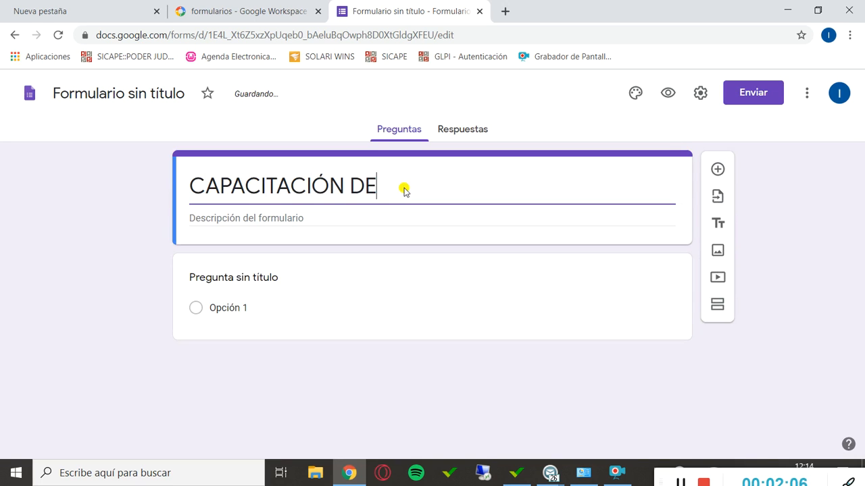
{"action": "type", "text": "FORMULARIOS"}
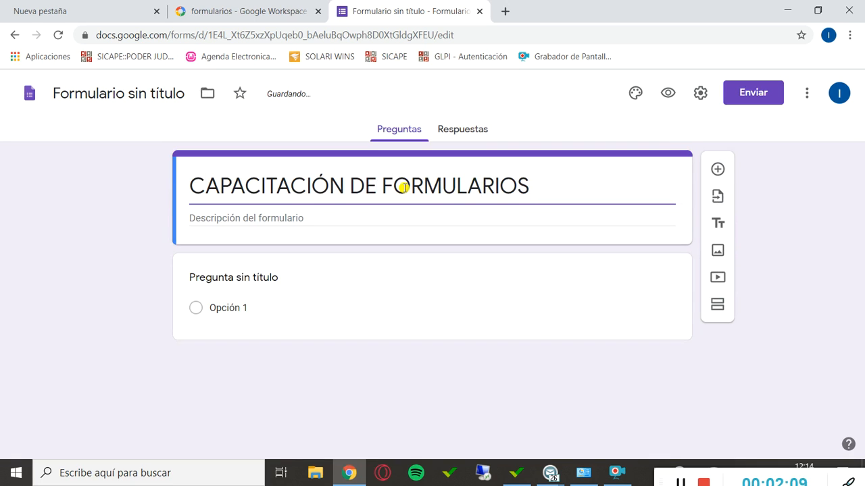
Enter "BREVE DESCRIPCION DEL FORMULARIO" as the form's description.
{"action": "left_click", "coordinate": [321, 219]}
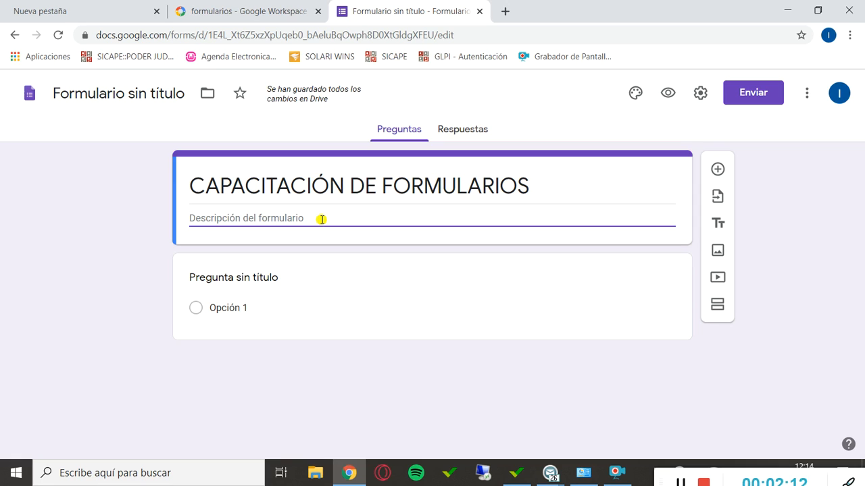
{"action": "type", "text": "BREVE DESCRI"}
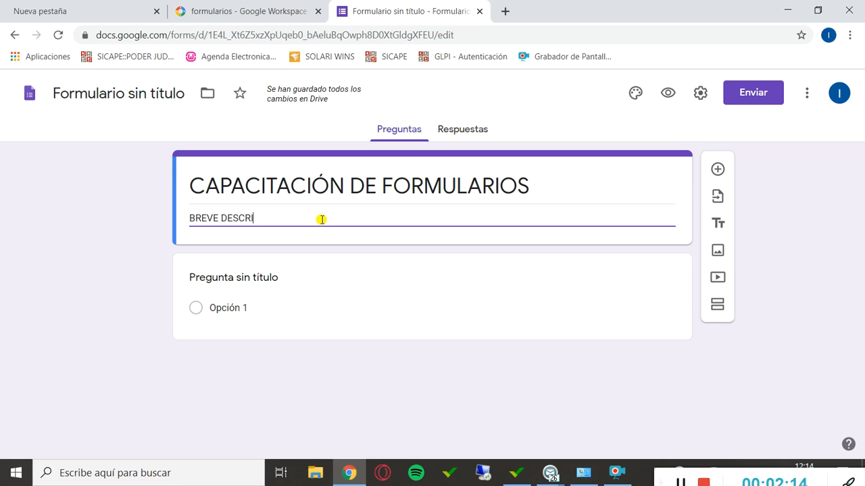
{"action": "type", "text": "PCION DEL FORMULARIO"}
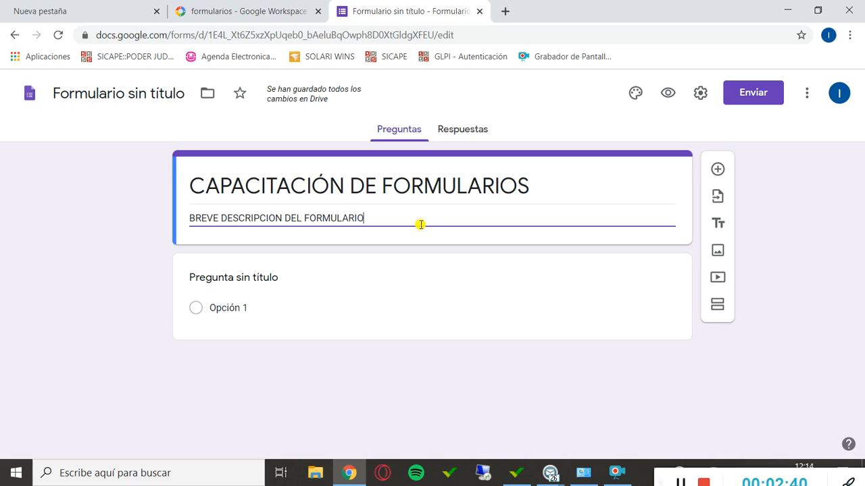
Review the available question types and change the untitled first question to Respuesta corta.
{"action": "left_click", "coordinate": [303, 261]}
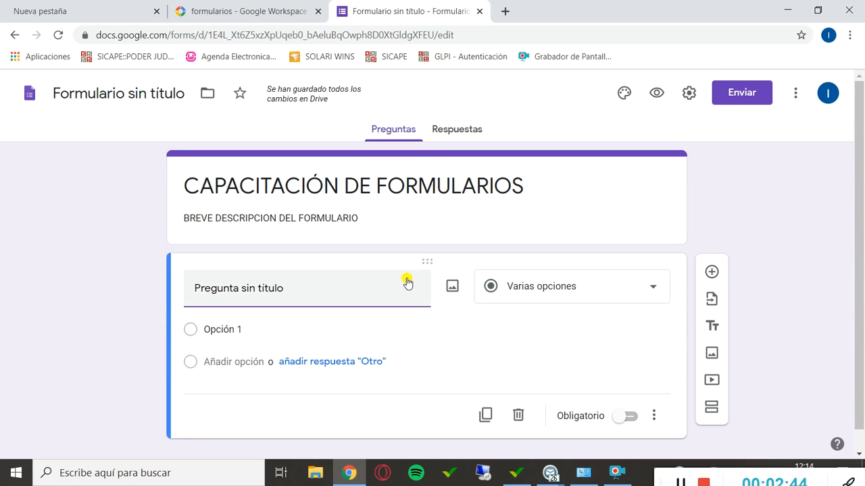
{"action": "left_click", "coordinate": [638, 291]}
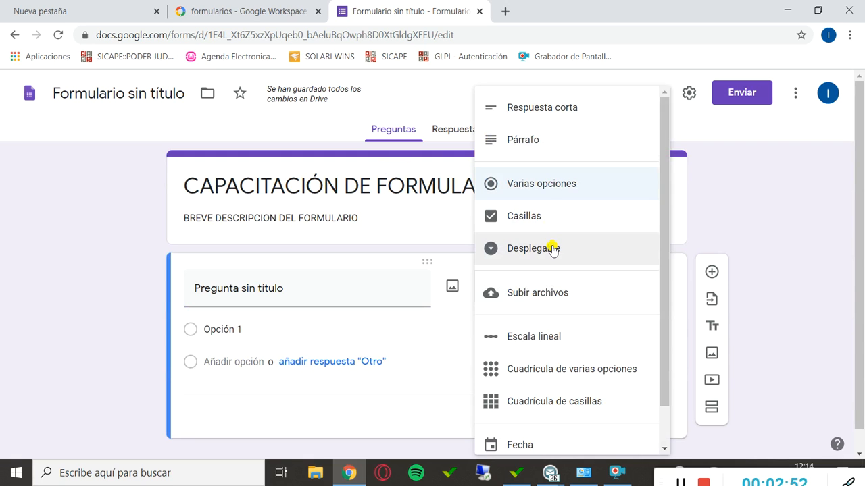
{"action": "scroll", "coordinate": [551, 247], "scroll_direction": "down", "scroll_amount": 1}
{"action": "scroll", "coordinate": [552, 247], "scroll_direction": "up", "scroll_amount": 1}
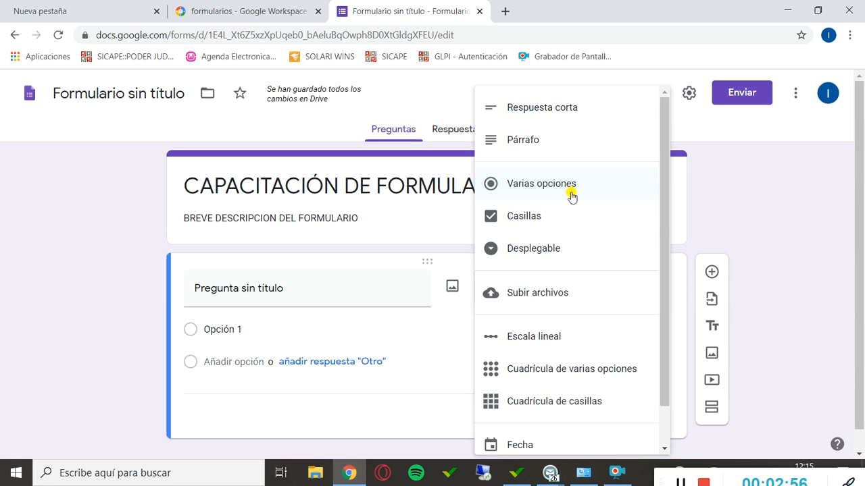
{"action": "left_click", "coordinate": [550, 113]}
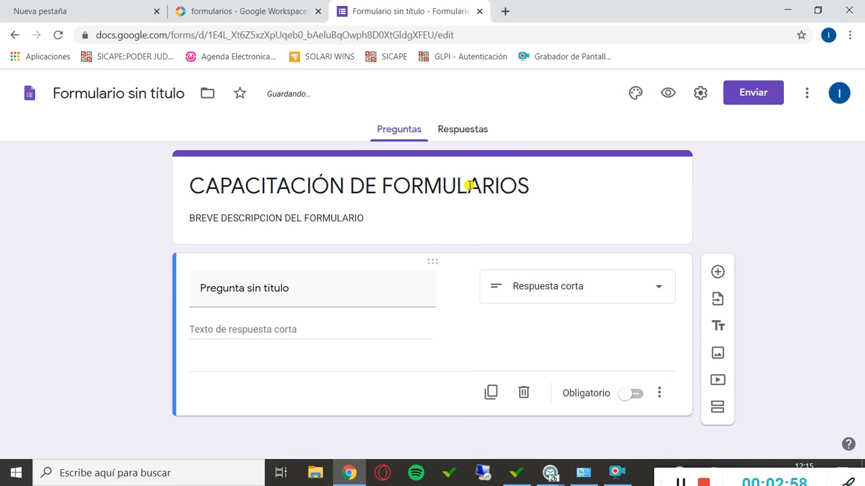
Title the first question "Nombres y Apellidos" and make it required.
{"action": "left_click", "coordinate": [335, 291]}
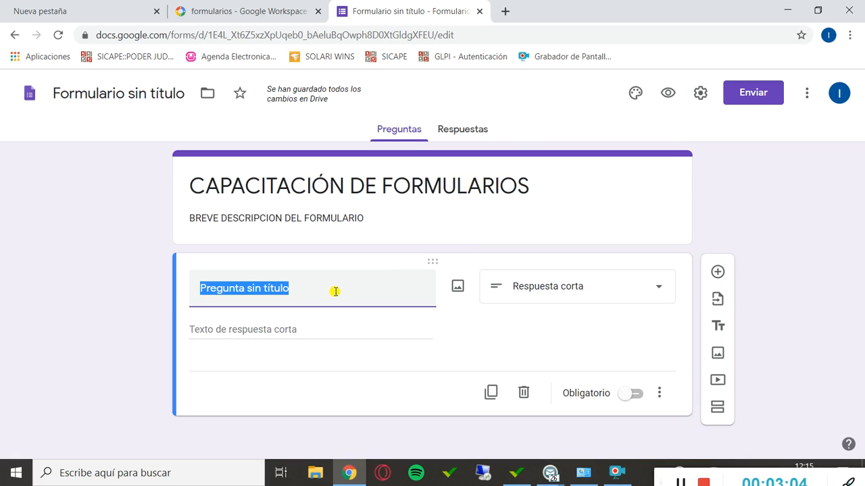
{"action": "type", "text": "N"}
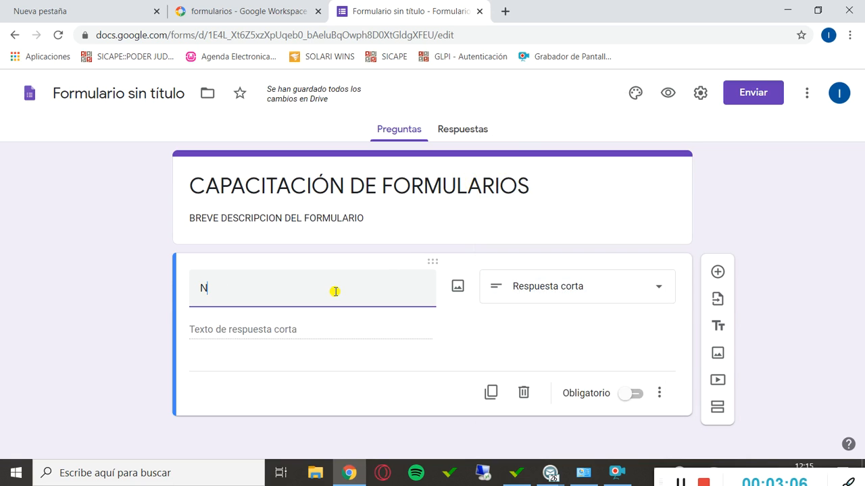
{"action": "type", "text": "ombre "}
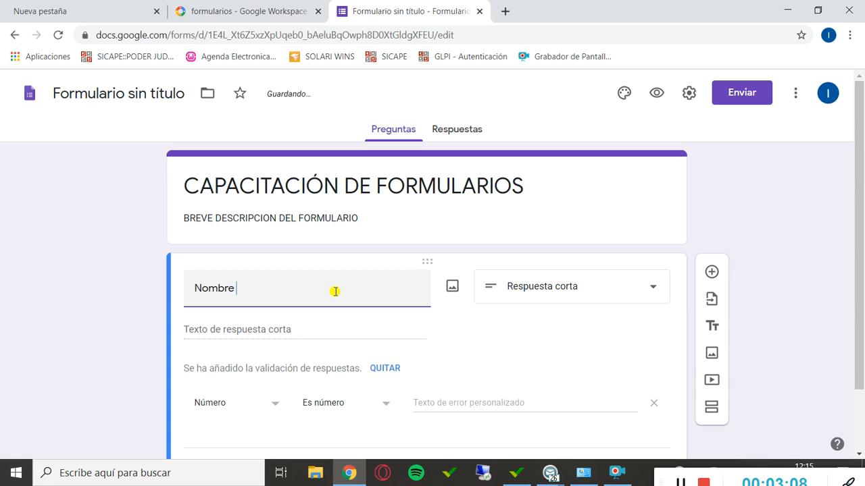
{"action": "type", "text": "s y a"}
{"action": "key", "text": "BackSpace"}
{"action": "key", "text": "BackSpace"}
{"action": "key", "text": "BackSpace"}
{"action": "key", "text": "BackSpace"}
{"action": "type", "text": "Ael"}
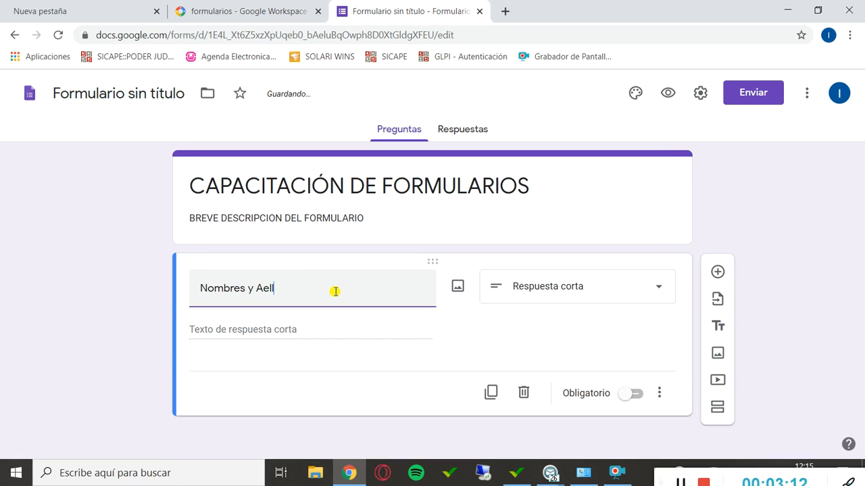
{"action": "type", "text": "pellidos"}
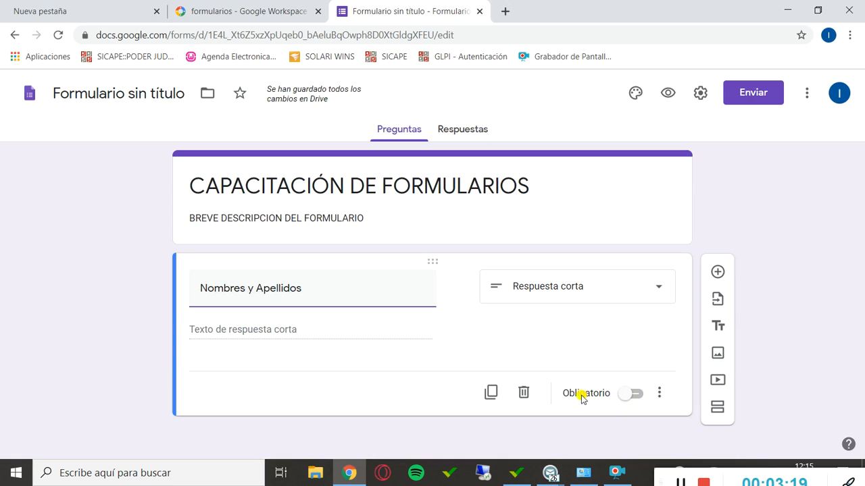
{"action": "left_click", "coordinate": [626, 396]}
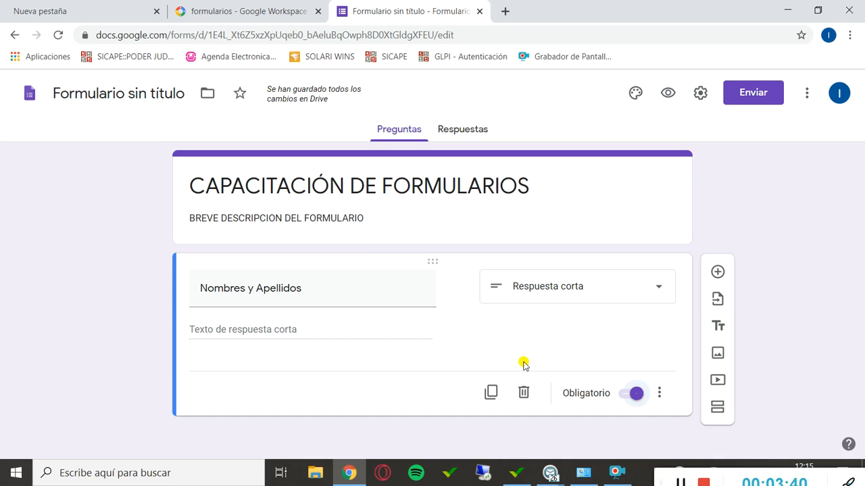
Add a second question titled "DNI" with the Respuesta corta type.
{"action": "left_click", "coordinate": [718, 272]}
{"action": "type", "text": "D"}
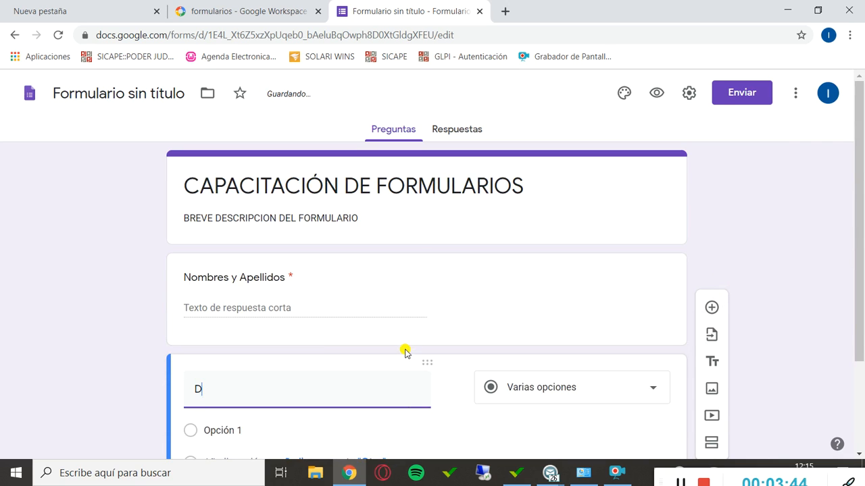
{"action": "type", "text": "NI"}
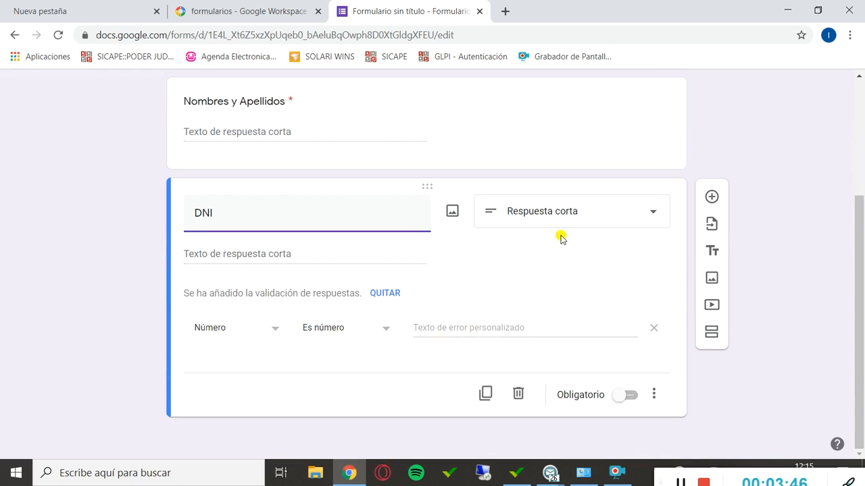
{"action": "left_click", "coordinate": [571, 212]}
{"action": "left_click", "coordinate": [557, 111]}
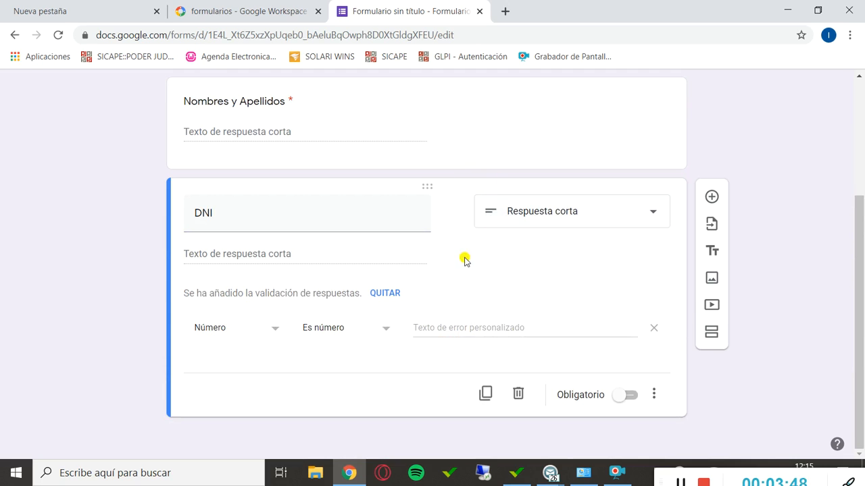
Review the Número validation conditions, set the DNI question's response validation to Texto, and make the question required.
{"action": "left_click", "coordinate": [273, 336]}
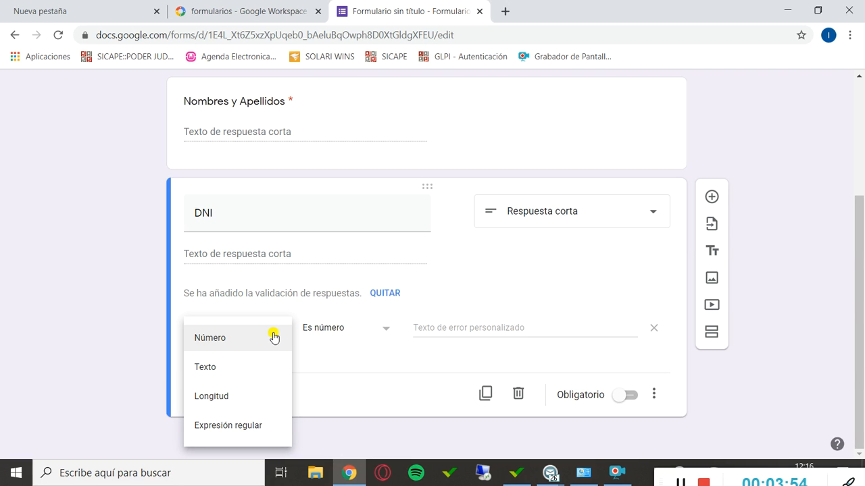
{"action": "left_click", "coordinate": [273, 336]}
{"action": "left_click", "coordinate": [373, 332]}
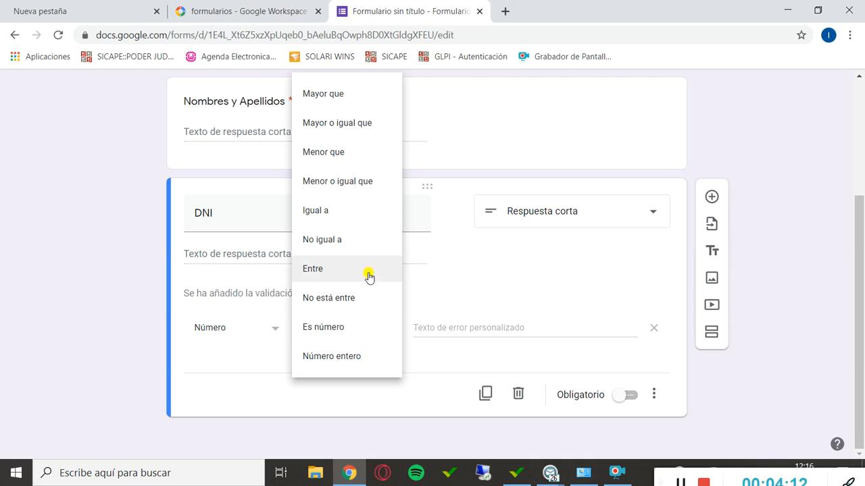
{"action": "left_click", "coordinate": [484, 253]}
{"action": "left_click", "coordinate": [250, 328]}
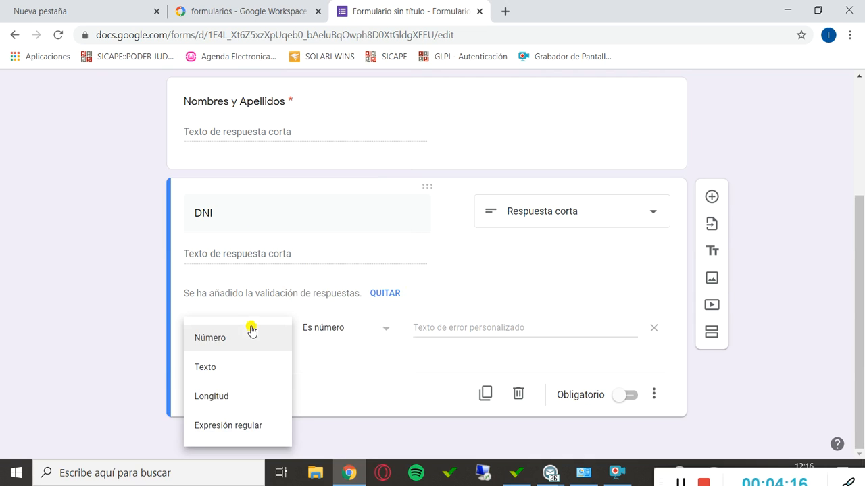
{"action": "left_click", "coordinate": [234, 376]}
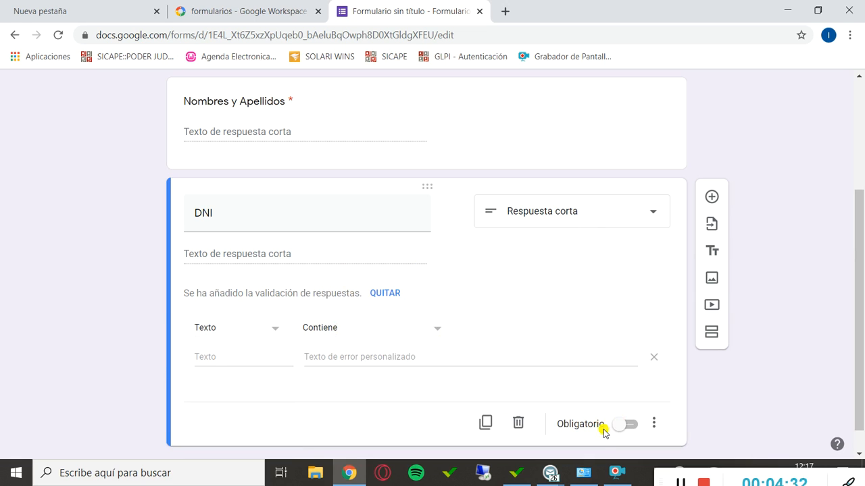
{"action": "left_click", "coordinate": [624, 425]}
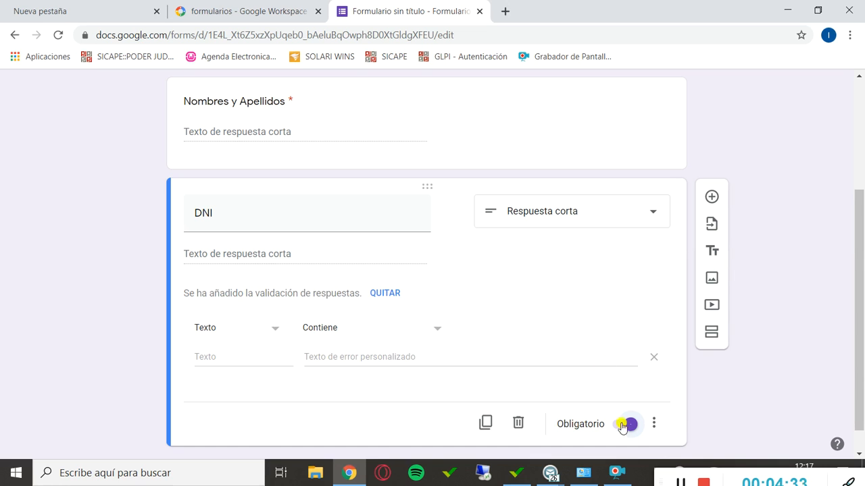
Add a third question titled "Suegerncias" with the Párrafo type.
{"action": "left_click", "coordinate": [711, 197]}
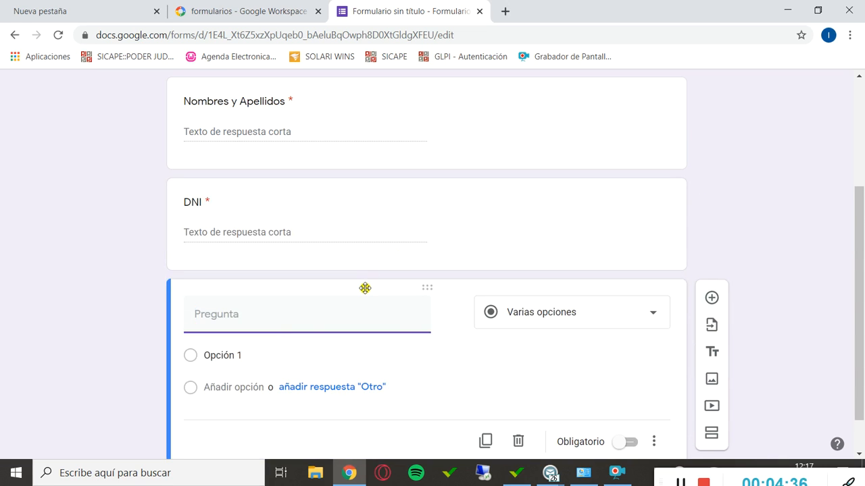
{"action": "type", "text": "Suegerncias"}
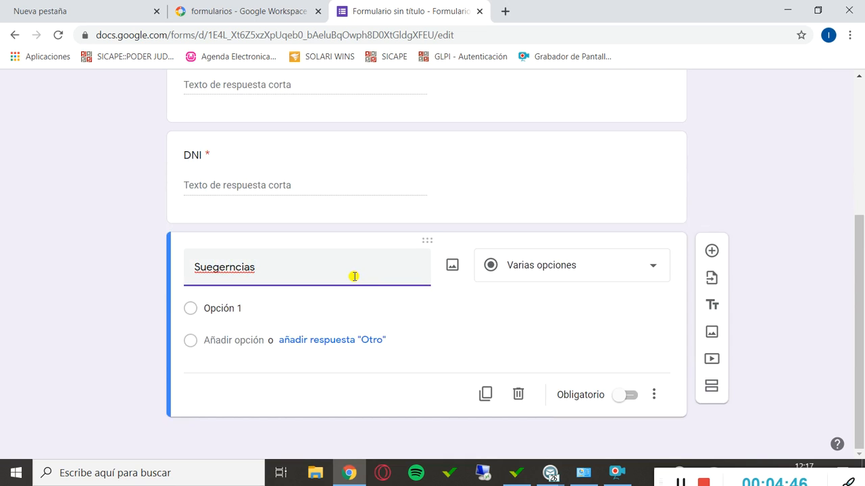
{"action": "left_click", "coordinate": [554, 266]}
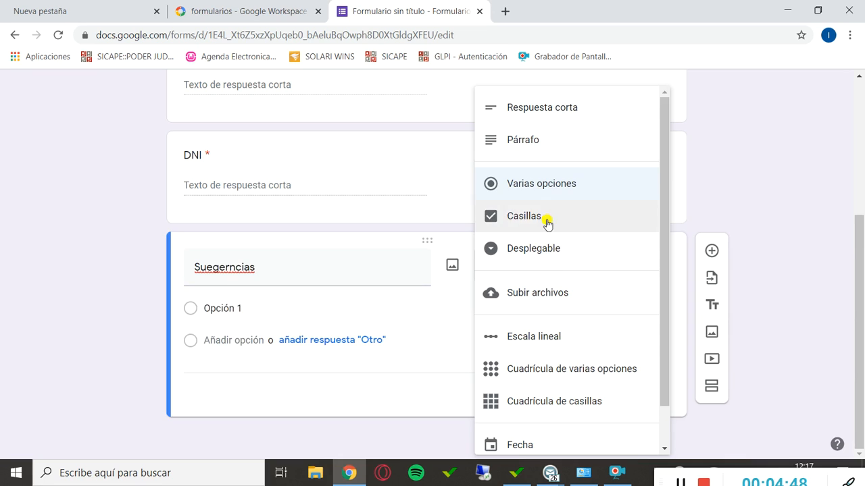
{"action": "left_click", "coordinate": [554, 147]}
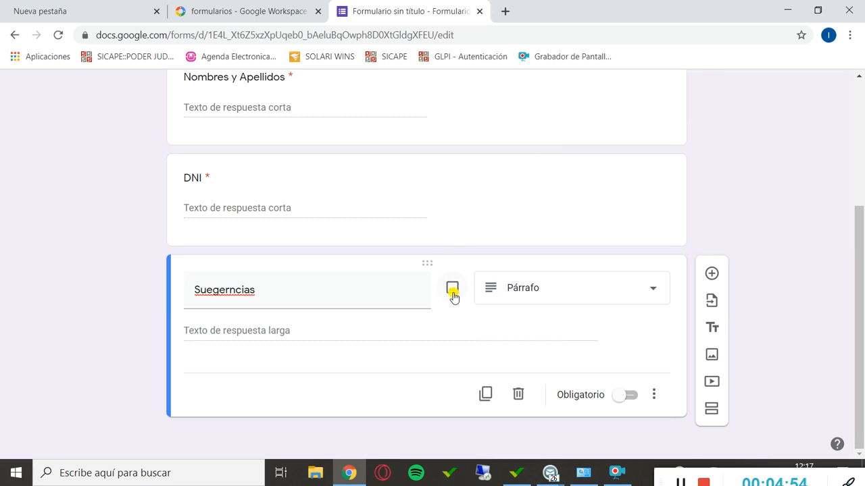
Start inserting an image into the Suegerncias question, checking the camera source and returning to the file upload source.
{"action": "left_click", "coordinate": [452, 289]}
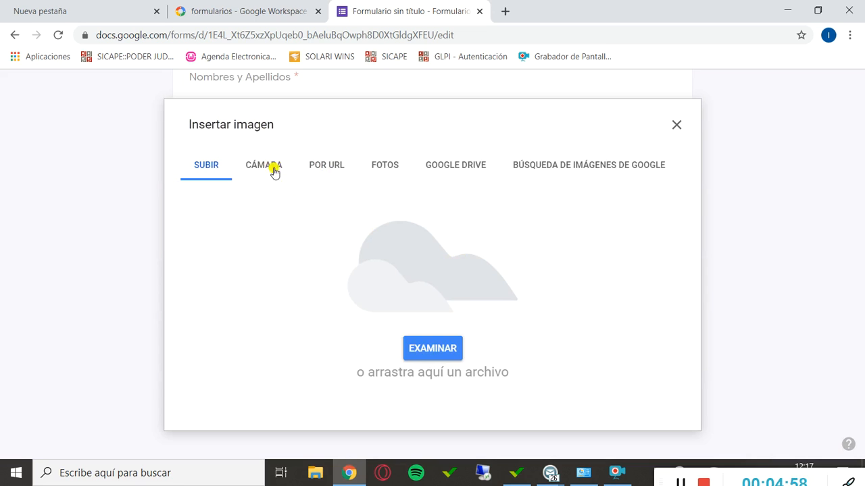
{"action": "left_click", "coordinate": [248, 167]}
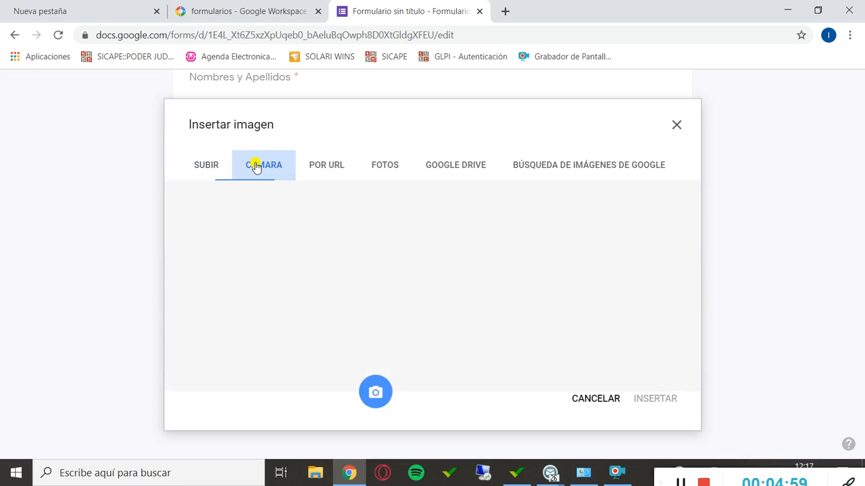
{"action": "left_click", "coordinate": [209, 167]}
Check the Imágenes folder and its Álbum de la cámara and Imágenes guardadas subfolders for a picture to upload.
{"action": "left_click", "coordinate": [436, 357]}
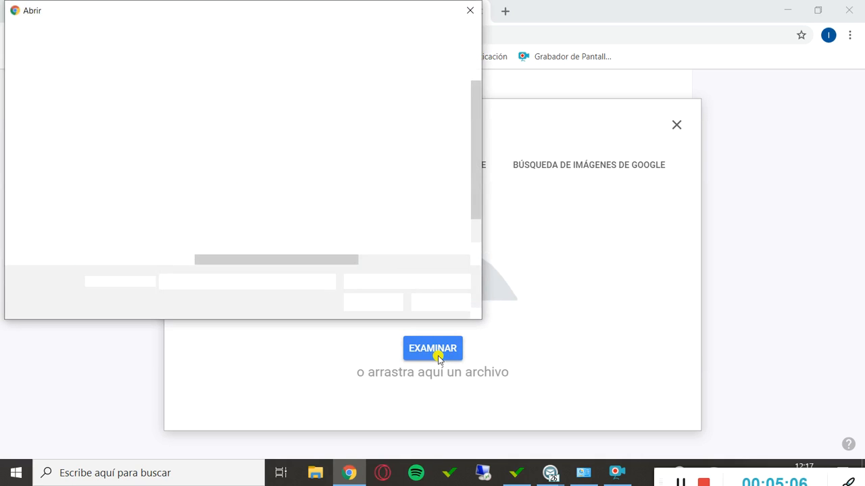
{"action": "scroll", "coordinate": [71, 196], "scroll_direction": "up", "scroll_amount": 2}
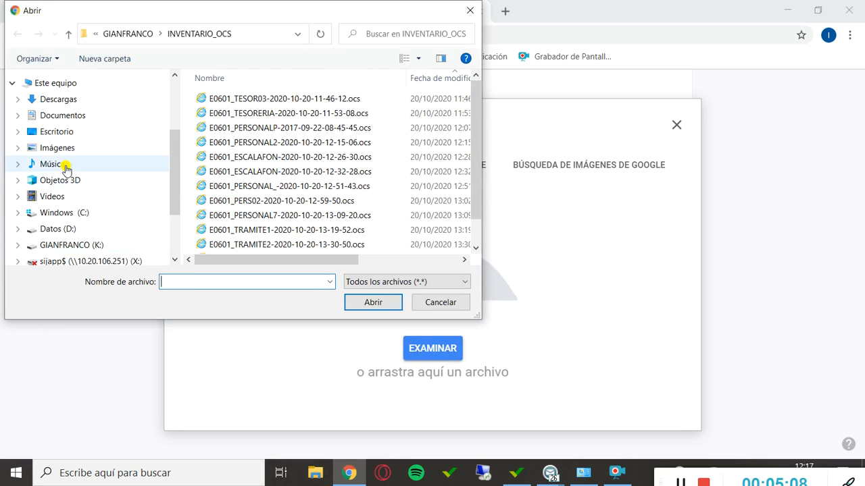
{"action": "left_click", "coordinate": [62, 146]}
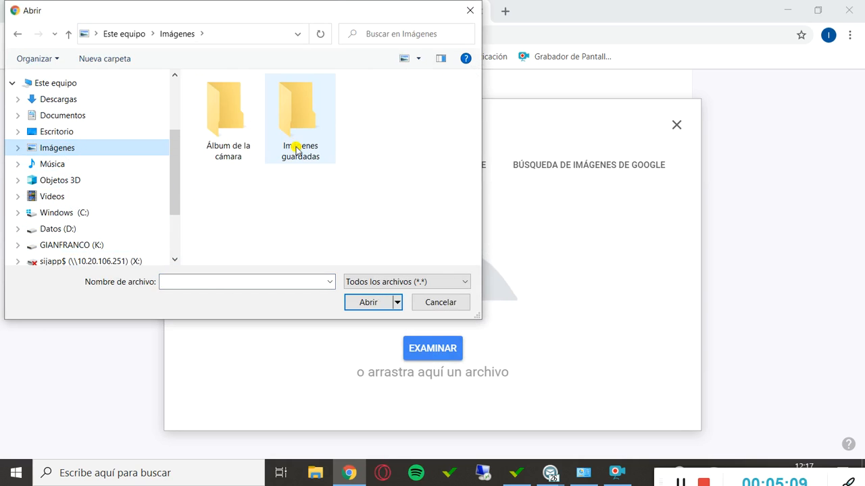
{"action": "double_click", "coordinate": [228, 144]}
{"action": "left_click", "coordinate": [27, 37]}
{"action": "double_click", "coordinate": [290, 121]}
{"action": "left_click", "coordinate": [18, 37]}
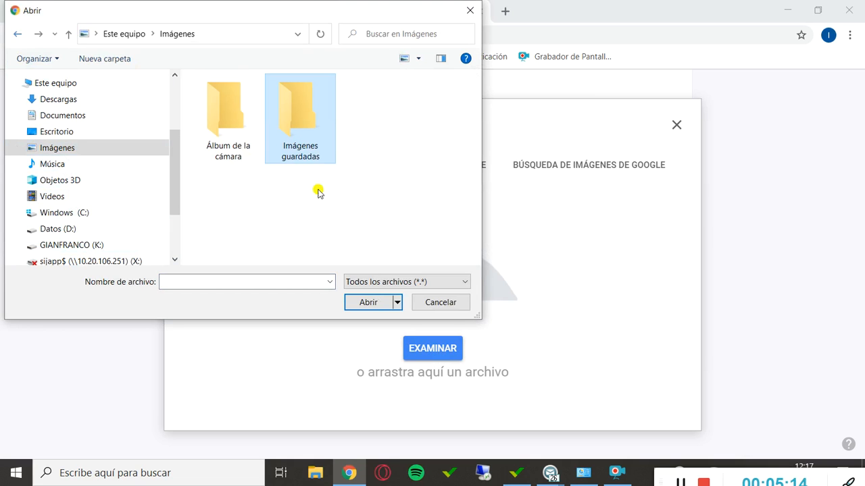
{"action": "left_click", "coordinate": [440, 303]}
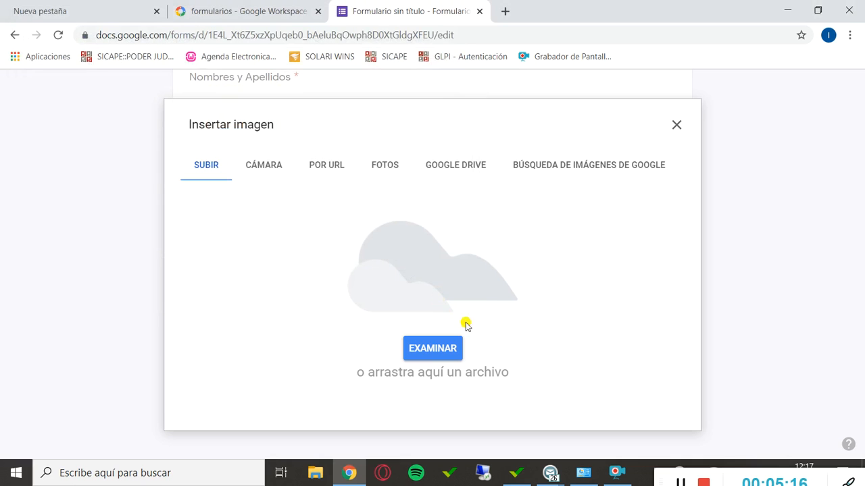
Search Google Images for "poder judicial" in a new browser tab.
{"action": "left_click", "coordinate": [505, 11]}
{"action": "left_click", "coordinate": [337, 279]}
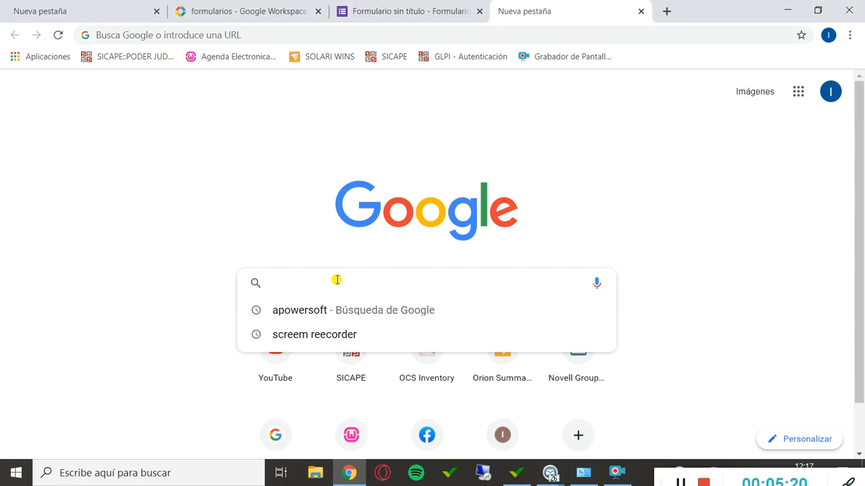
{"action": "type", "text": "poder judicial"}
{"action": "key", "text": "Return"}
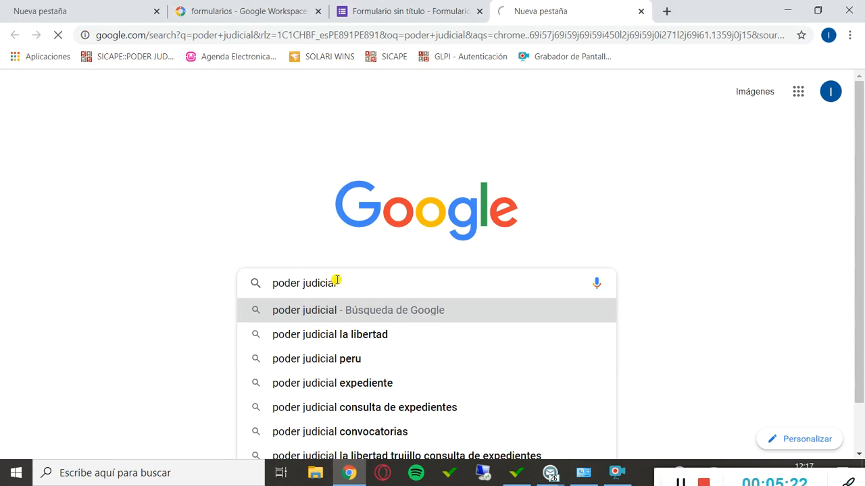
{"action": "left_click", "coordinate": [242, 137]}
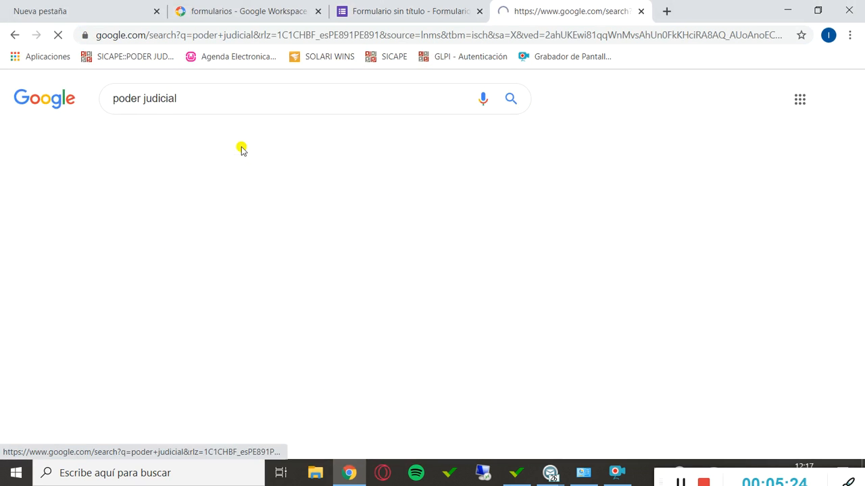
Save the first courthouse image from the search results as descarga.jpg in the Imágenes folder.
{"action": "right_click", "coordinate": [108, 285]}
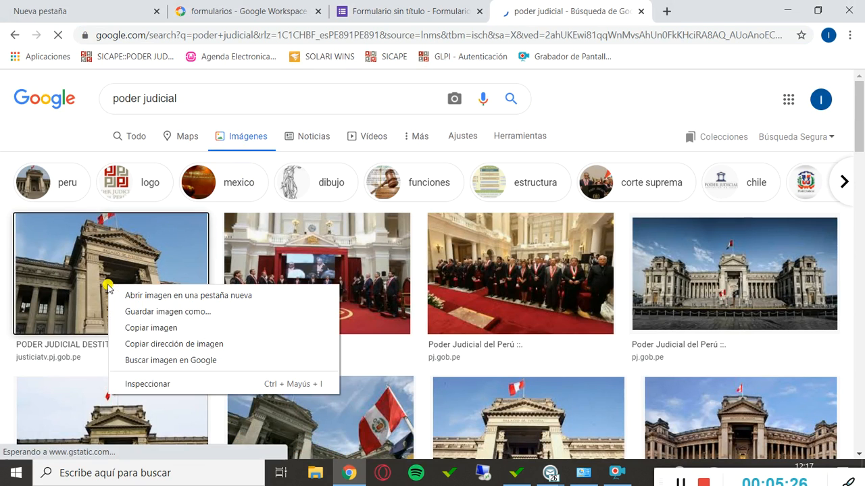
{"action": "left_click", "coordinate": [173, 315]}
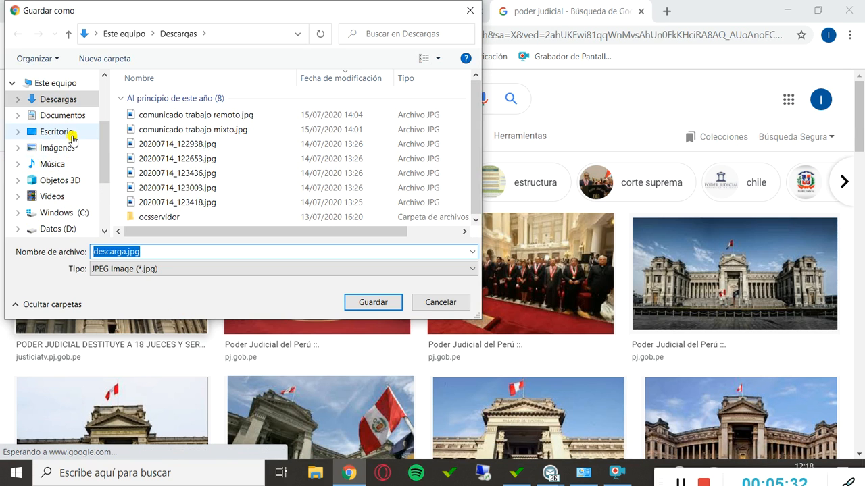
{"action": "left_click", "coordinate": [68, 147]}
{"action": "left_click", "coordinate": [374, 302]}
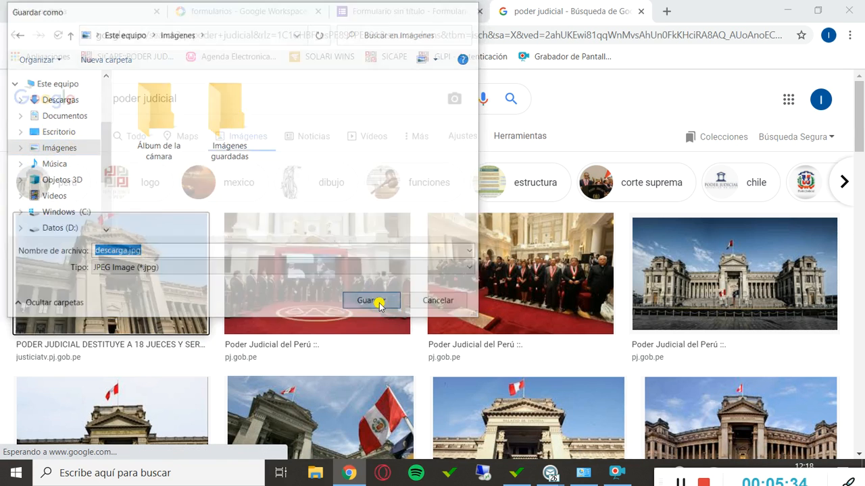
Return to the form and upload descarga.jpg from the Imágenes folder into the Suegerncias question.
{"action": "left_click", "coordinate": [380, 12]}
{"action": "left_click", "coordinate": [448, 328]}
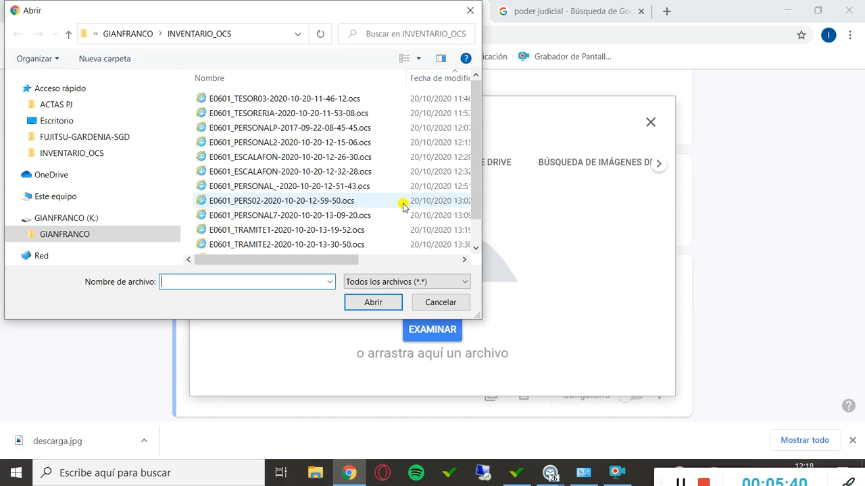
{"action": "scroll", "coordinate": [85, 128], "scroll_direction": "up", "scroll_amount": 1}
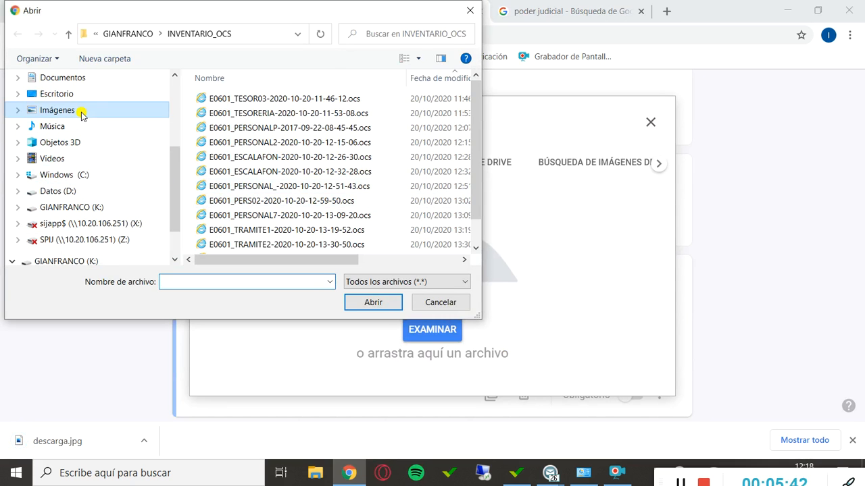
{"action": "left_click", "coordinate": [81, 114]}
{"action": "left_click", "coordinate": [383, 128]}
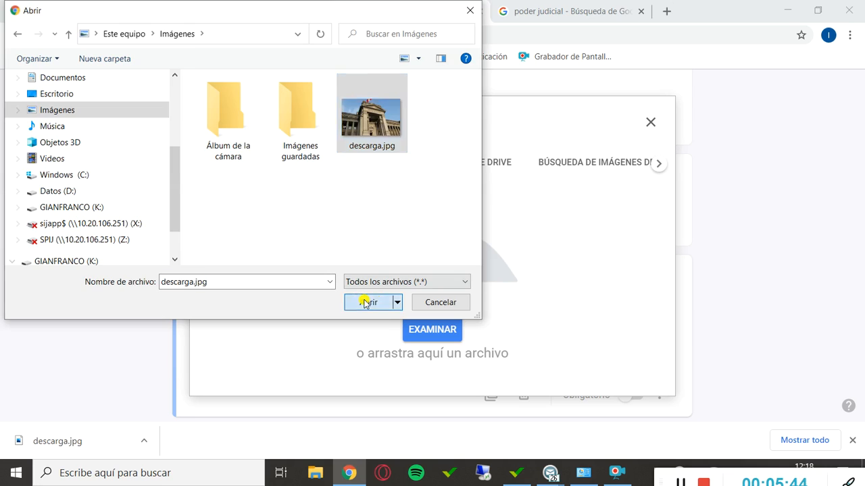
{"action": "left_click", "coordinate": [365, 304]}
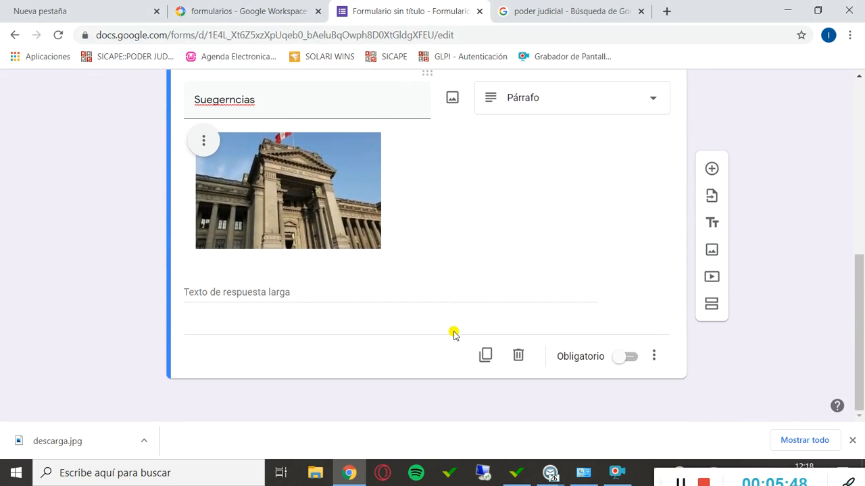
{"action": "scroll", "coordinate": [453, 333], "scroll_direction": "up", "scroll_amount": 1}
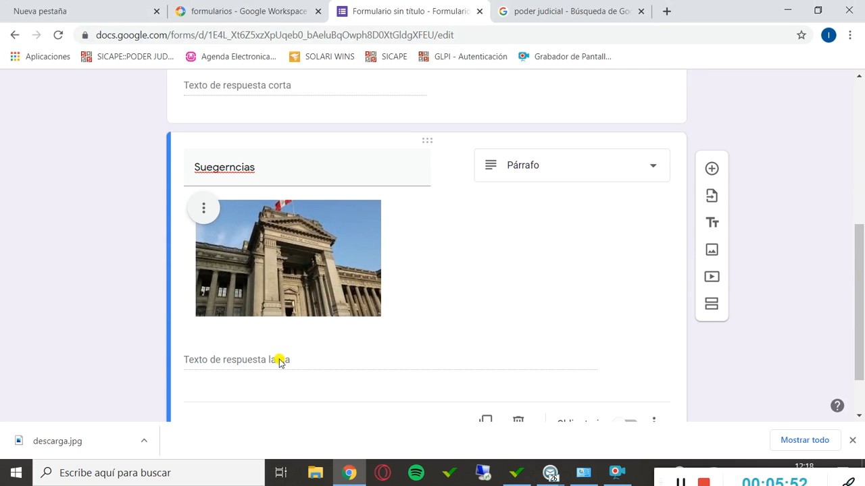
{"action": "scroll", "coordinate": [554, 336], "scroll_direction": "down", "scroll_amount": 1}
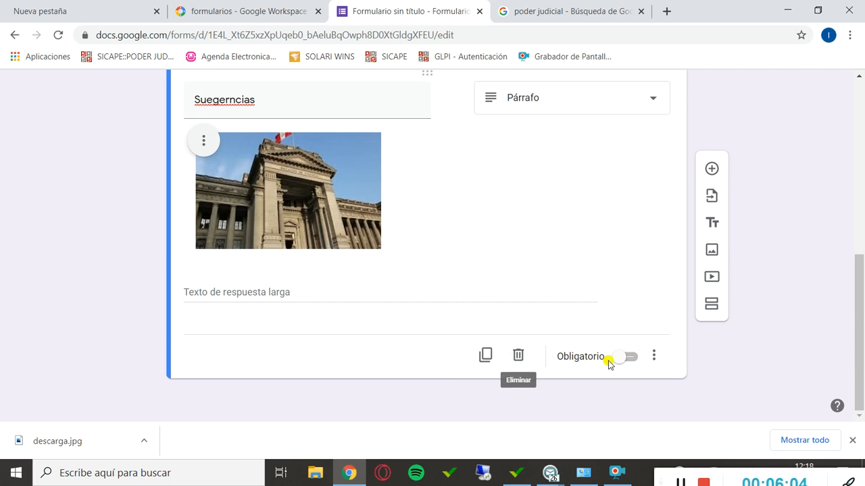
{"action": "scroll", "coordinate": [624, 290], "scroll_direction": "up", "scroll_amount": 5}
{"action": "scroll", "coordinate": [489, 208], "scroll_direction": "down", "scroll_amount": 2}
{"action": "scroll", "coordinate": [489, 207], "scroll_direction": "down", "scroll_amount": 3}
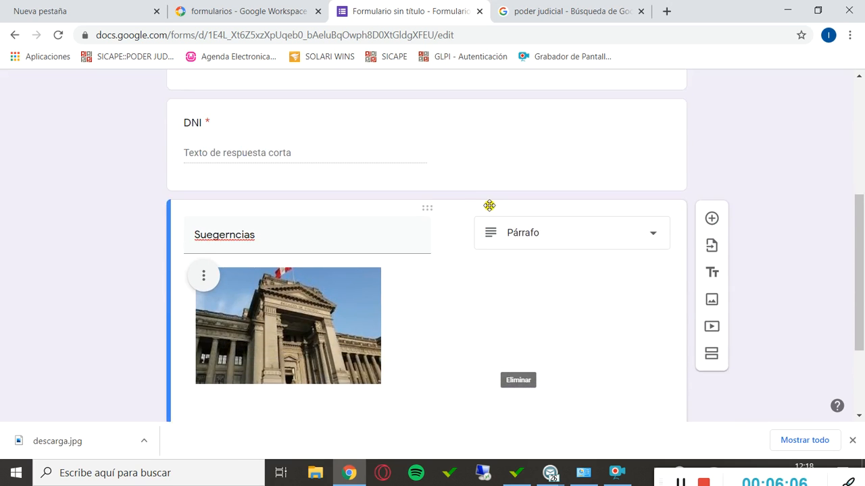
{"action": "scroll", "coordinate": [489, 206], "scroll_direction": "up", "scroll_amount": 4}
{"action": "scroll", "coordinate": [683, 252], "scroll_direction": "down", "scroll_amount": 3}
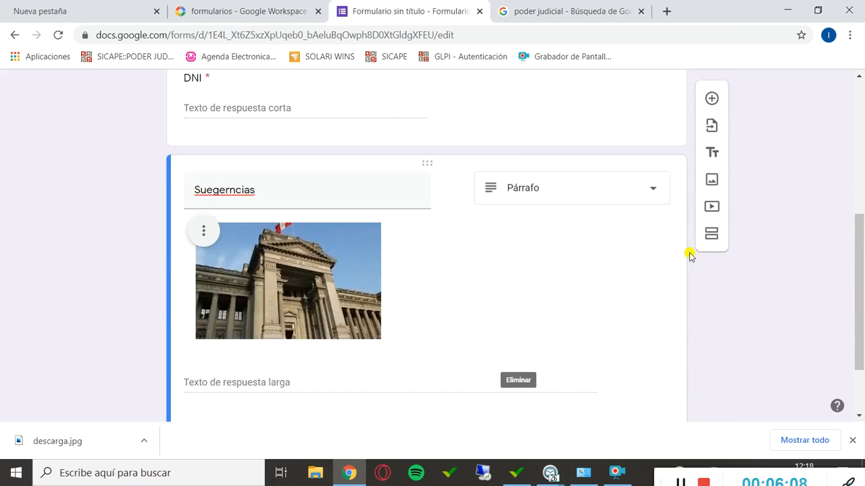
Add a new question titled "Carrera Profesional" below the Suegerncias question, using the Varias opciones type.
{"action": "left_click", "coordinate": [716, 169]}
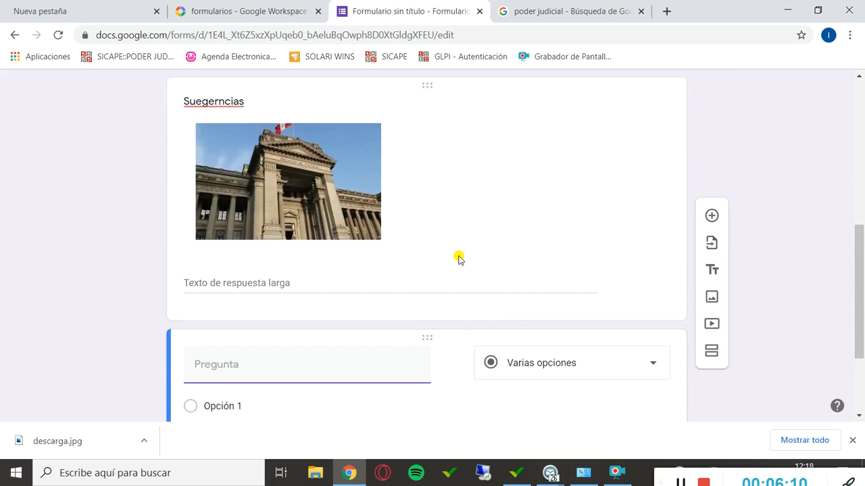
{"action": "type", "text": "A"}
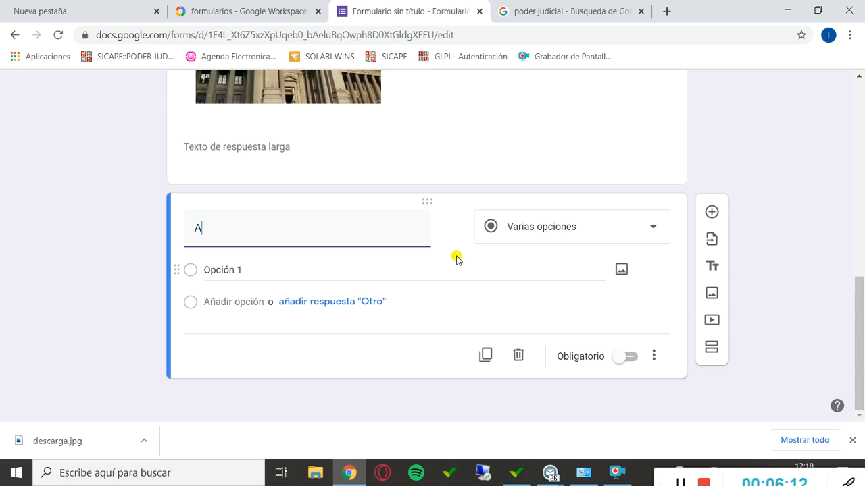
{"action": "key", "text": "BackSpace"}
{"action": "type", "text": "Carrera Profesional"}
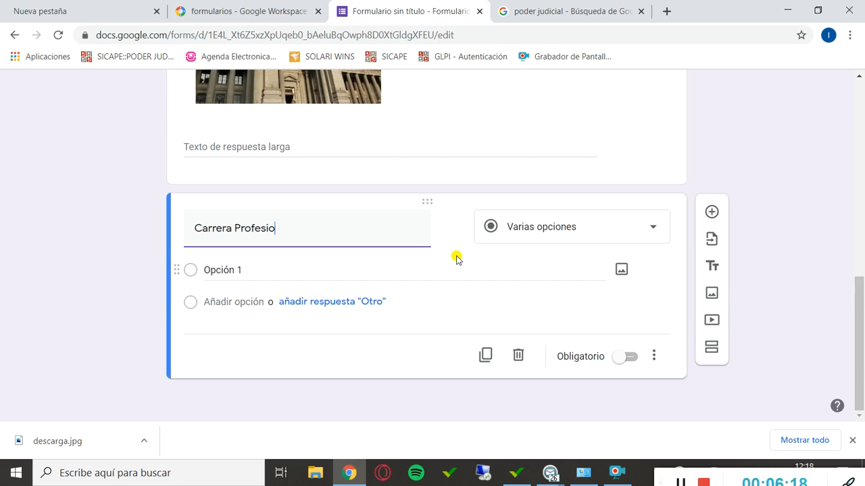
{"action": "left_click", "coordinate": [567, 230]}
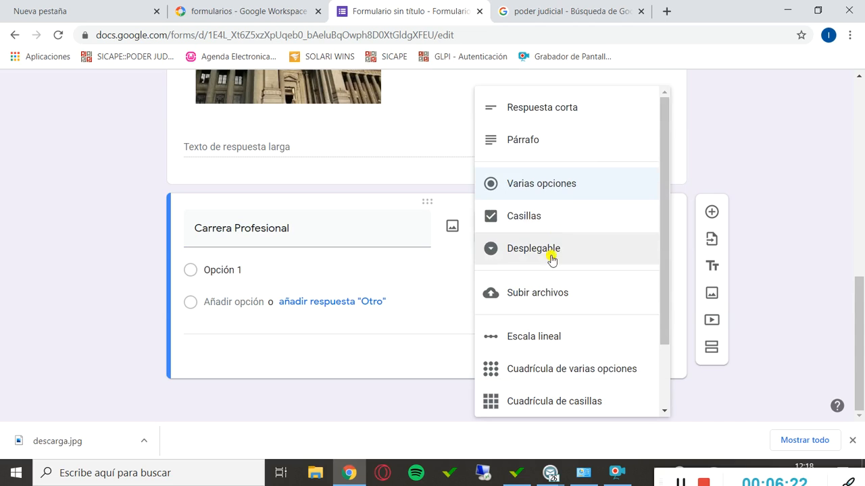
{"action": "left_click", "coordinate": [561, 186]}
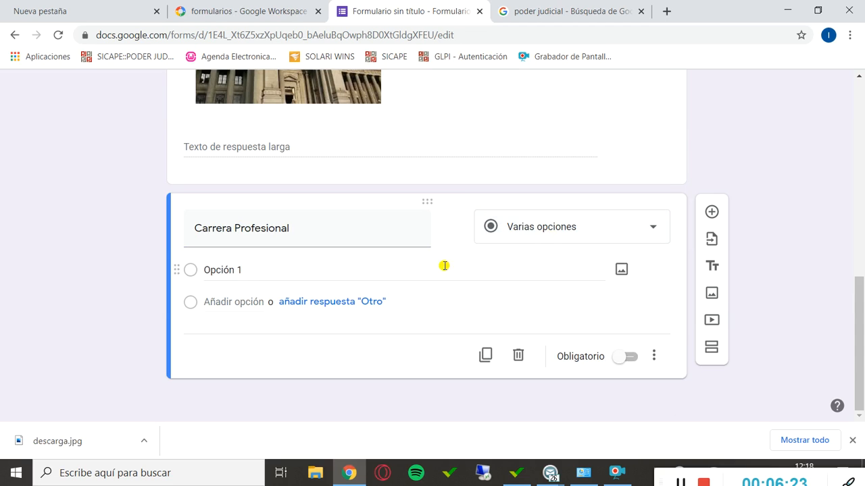
Enter INGENIERIAS, DERECHO, MEDICINA and OTROS as the answer options of the Carrera Profesional question.
{"action": "left_click", "coordinate": [194, 272]}
{"action": "key", "text": "BackSpace"}
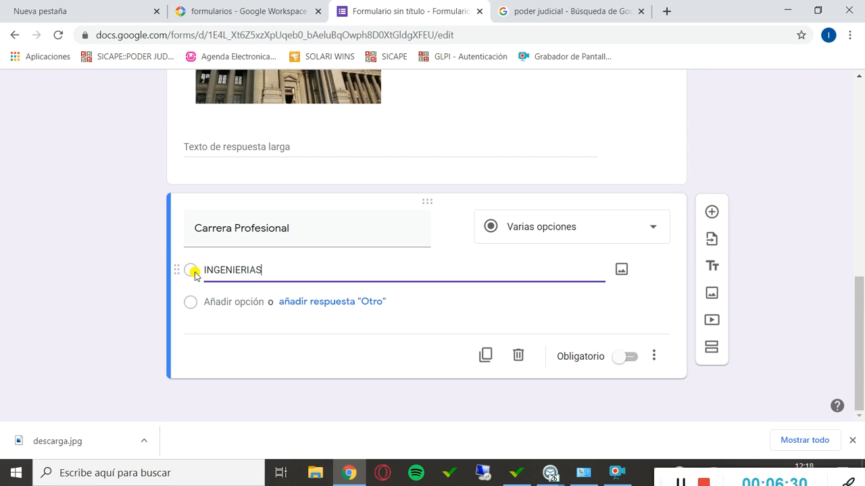
{"action": "type", "text": "INGENIERIAS"}
{"action": "key", "text": "Return"}
{"action": "type", "text": "DERECHO"}
{"action": "key", "text": "Return"}
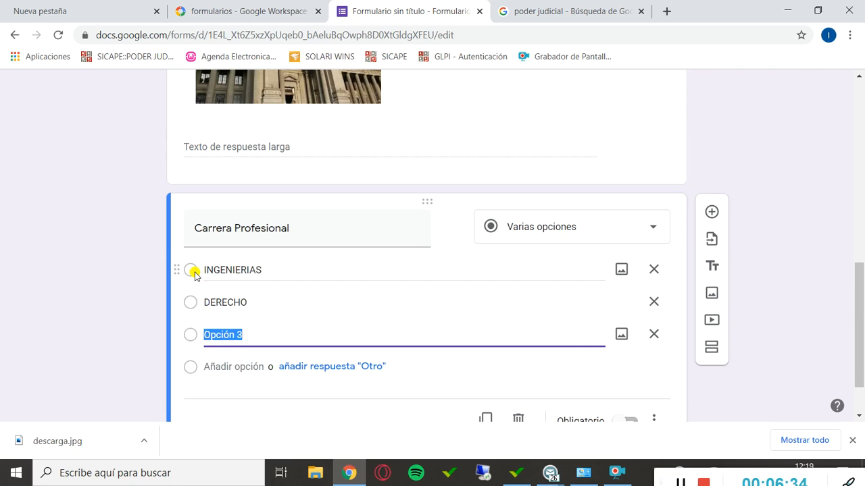
{"action": "type", "text": "MEDICI"}
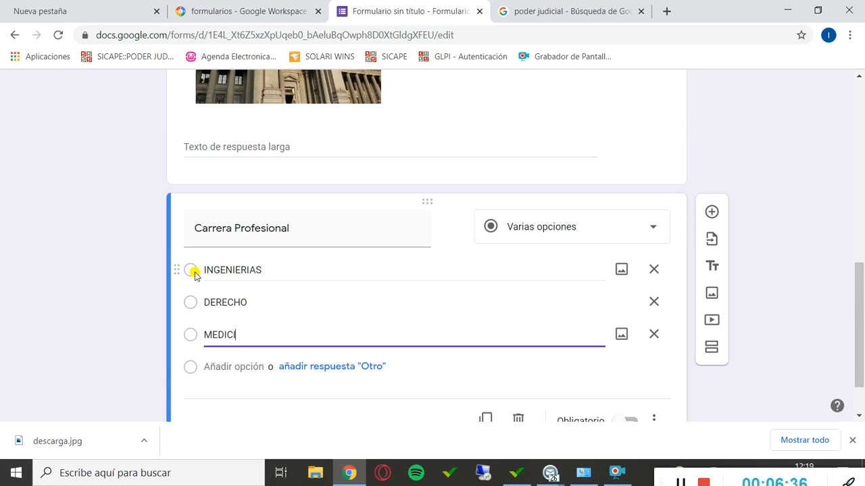
{"action": "type", "text": "NA"}
{"action": "key", "text": "Return"}
{"action": "type", "text": "OTROS"}
{"action": "key", "text": "Return"}
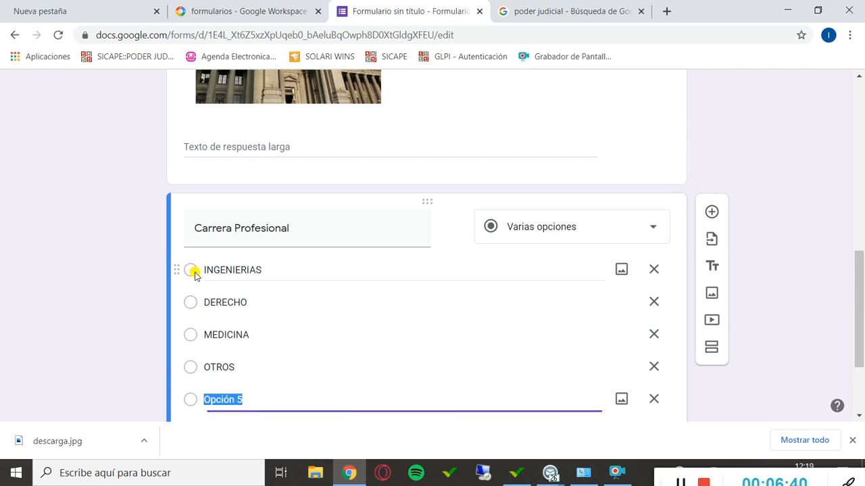
Remove the unused fifth option and the OTROS option from Carrera Profesional, and add the built-in "Otro" answer instead.
{"action": "scroll", "coordinate": [195, 279], "scroll_direction": "down", "scroll_amount": 2}
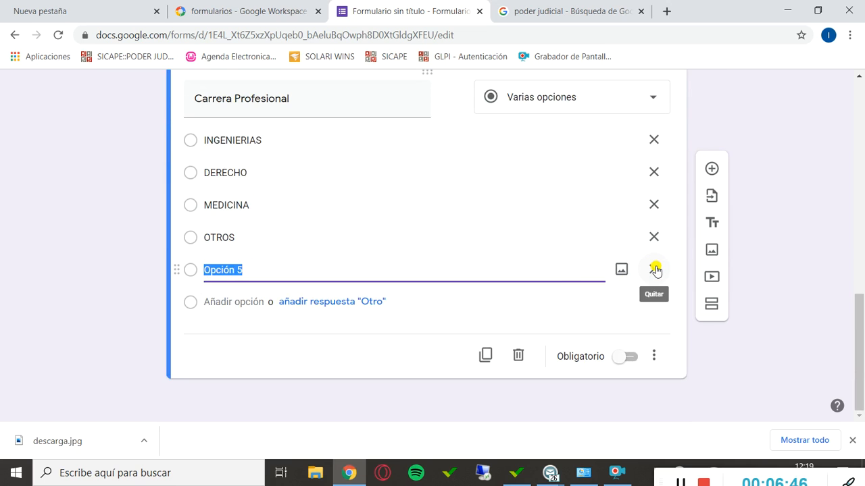
{"action": "left_click", "coordinate": [654, 270]}
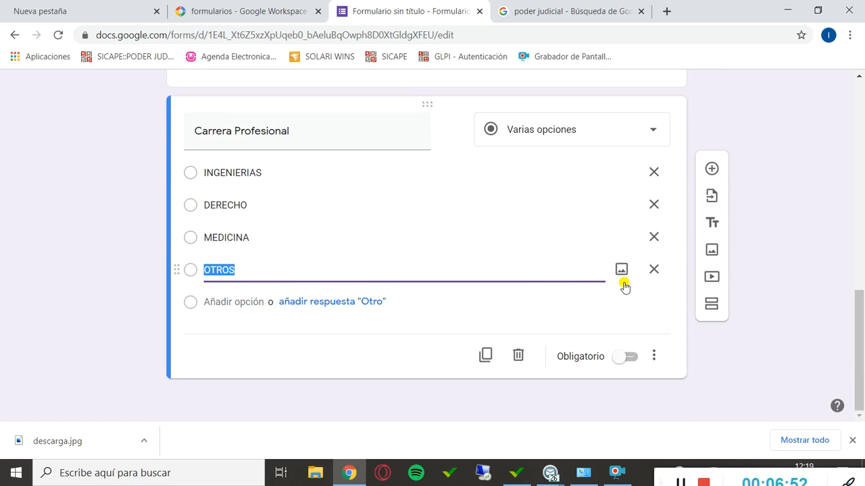
{"action": "left_click", "coordinate": [653, 270]}
{"action": "left_click", "coordinate": [358, 305]}
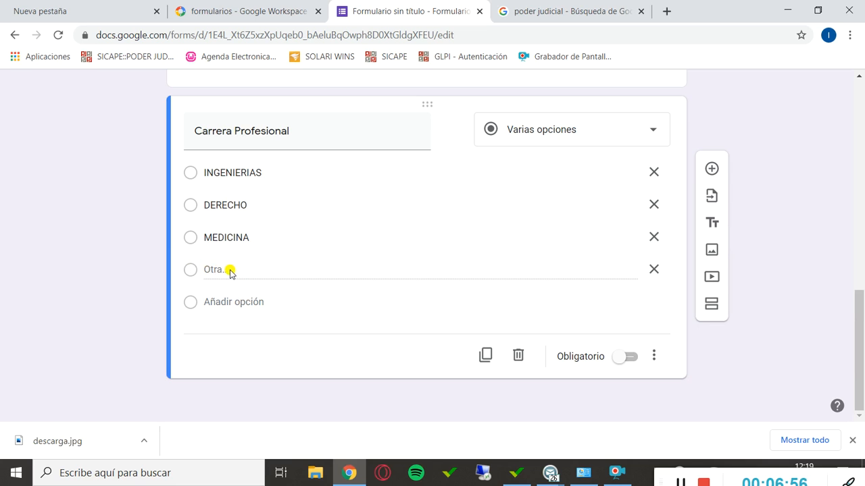
{"action": "left_click", "coordinate": [711, 169]}
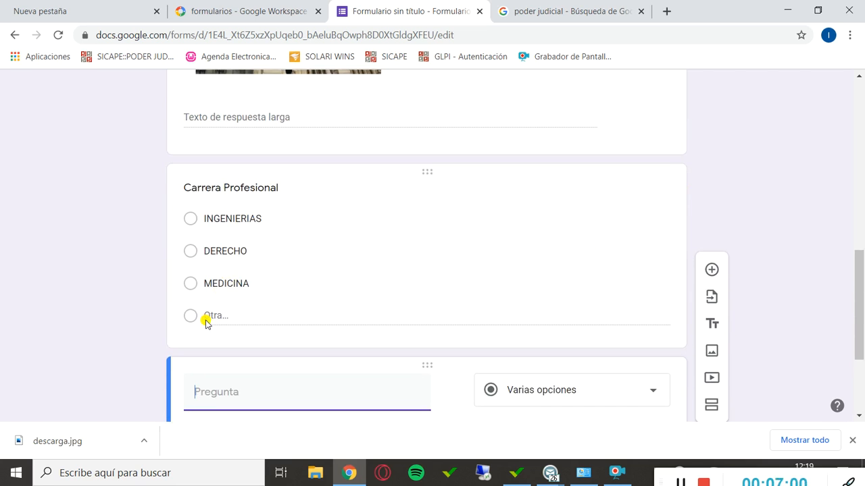
{"action": "left_click", "coordinate": [210, 317]}
{"action": "left_click", "coordinate": [729, 158]}
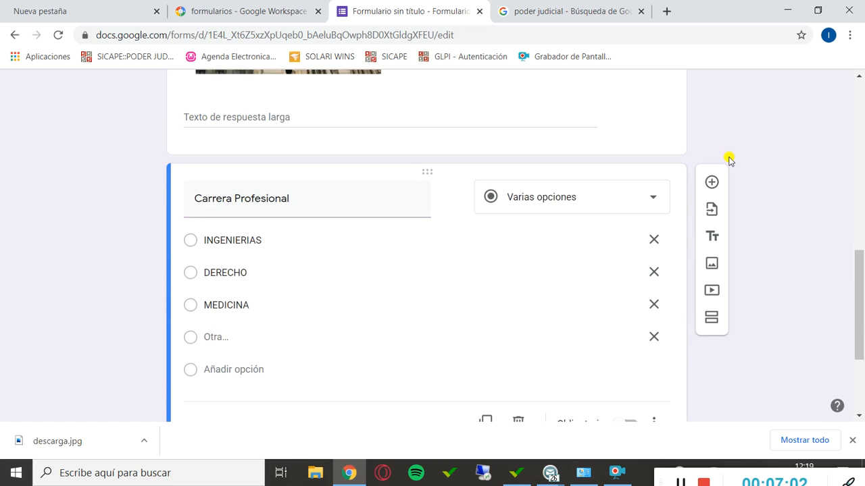
{"action": "scroll", "coordinate": [525, 261], "scroll_direction": "down", "scroll_amount": 3}
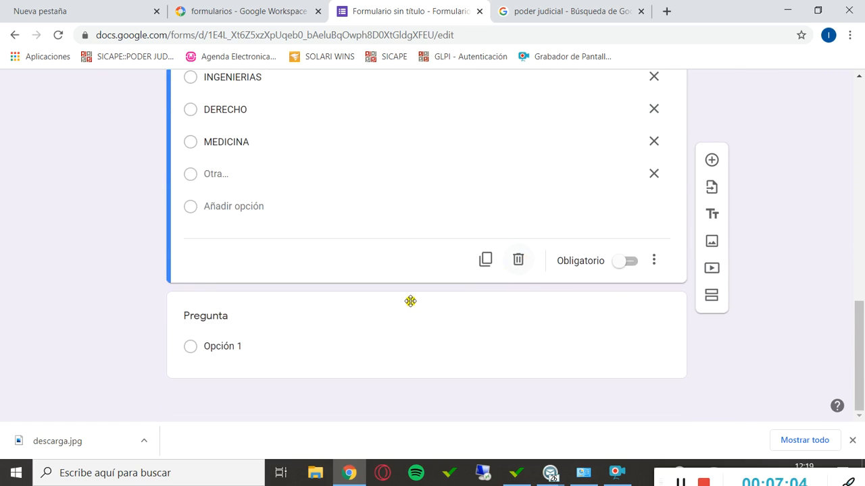
{"action": "left_click", "coordinate": [625, 316]}
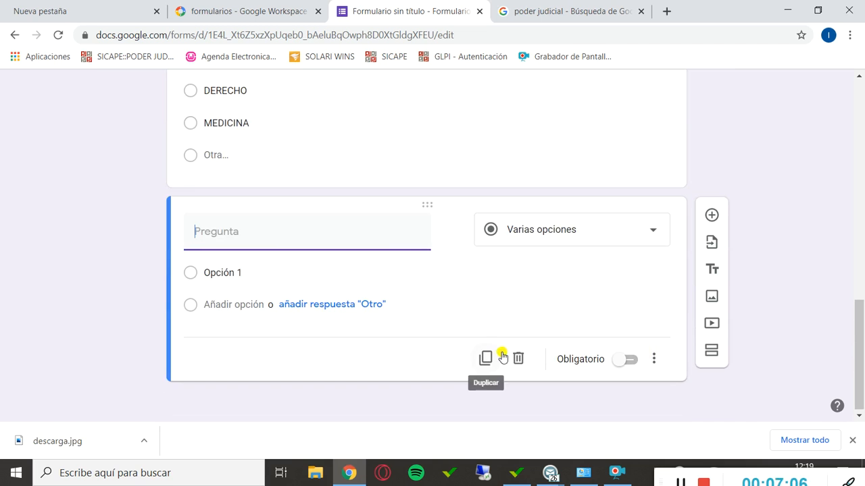
{"action": "scroll", "coordinate": [462, 268], "scroll_direction": "up", "scroll_amount": 5}
{"action": "scroll", "coordinate": [457, 301], "scroll_direction": "down", "scroll_amount": 5}
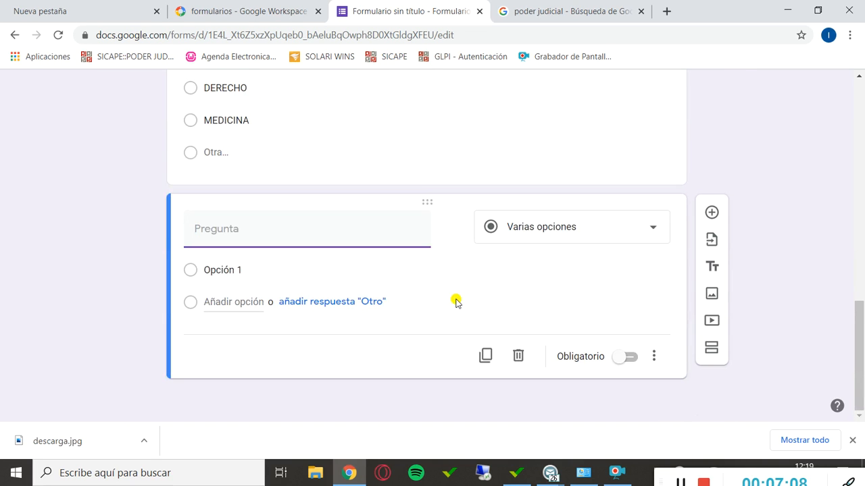
{"action": "left_click", "coordinate": [519, 357]}
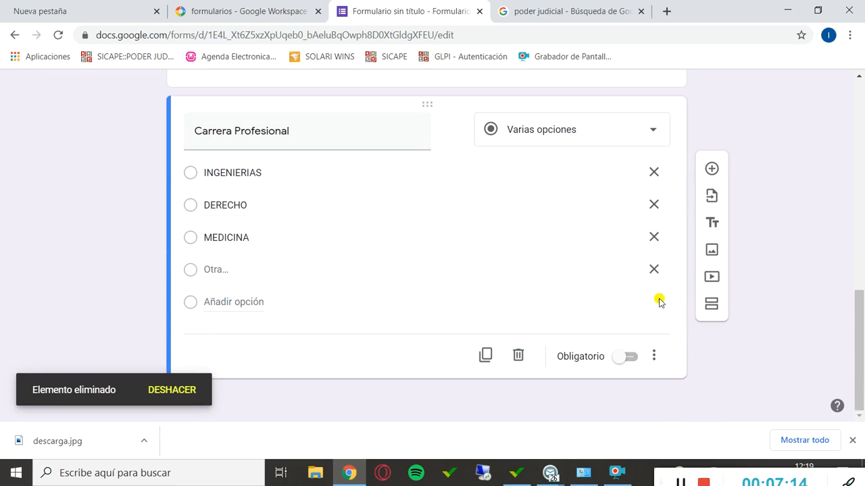
Open the preview of the CAPACITACIÓN DE FORMULARIOS form and look over its questions.
{"action": "scroll", "coordinate": [618, 311], "scroll_direction": "up", "scroll_amount": 4}
{"action": "scroll", "coordinate": [610, 287], "scroll_direction": "up", "scroll_amount": 6}
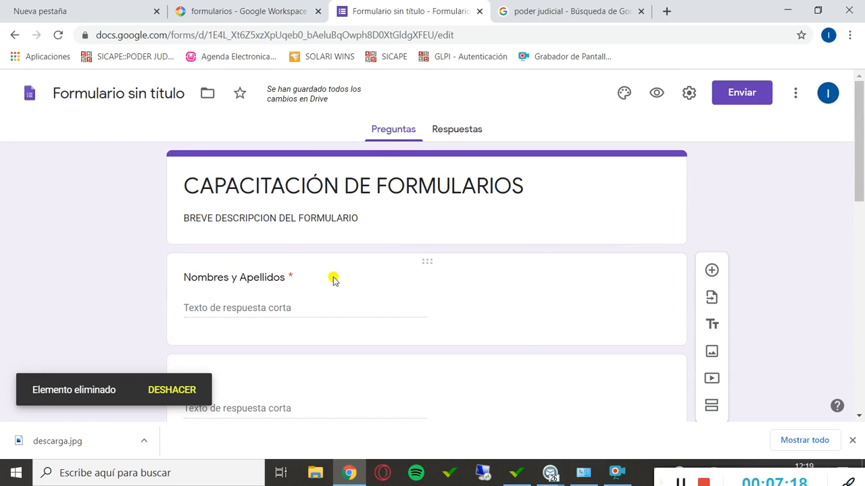
{"action": "scroll", "coordinate": [562, 270], "scroll_direction": "down", "scroll_amount": 9}
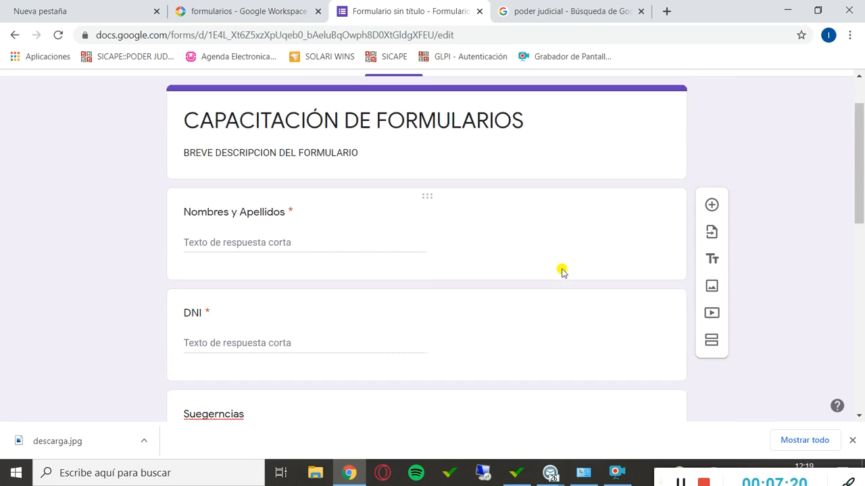
{"action": "scroll", "coordinate": [561, 270], "scroll_direction": "up", "scroll_amount": 8}
{"action": "scroll", "coordinate": [562, 270], "scroll_direction": "up", "scroll_amount": 2}
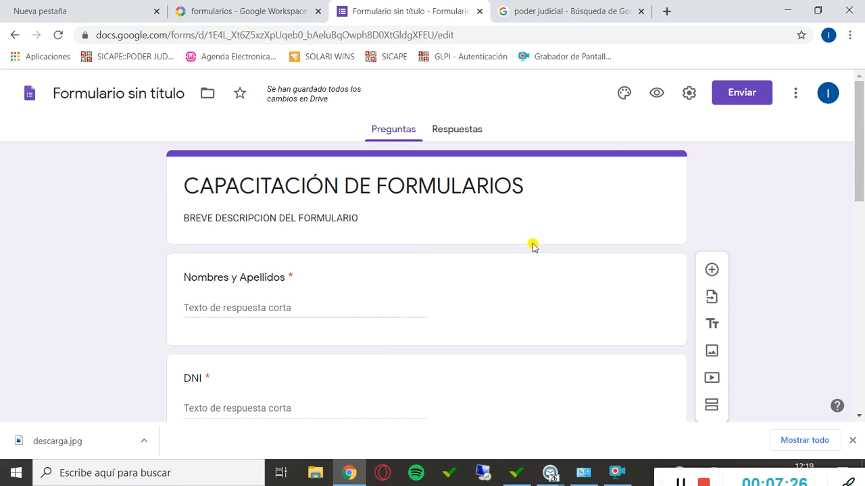
{"action": "left_click", "coordinate": [658, 95]}
{"action": "scroll", "coordinate": [530, 212], "scroll_direction": "down", "scroll_amount": 2}
{"action": "scroll", "coordinate": [530, 212], "scroll_direction": "down", "scroll_amount": 5}
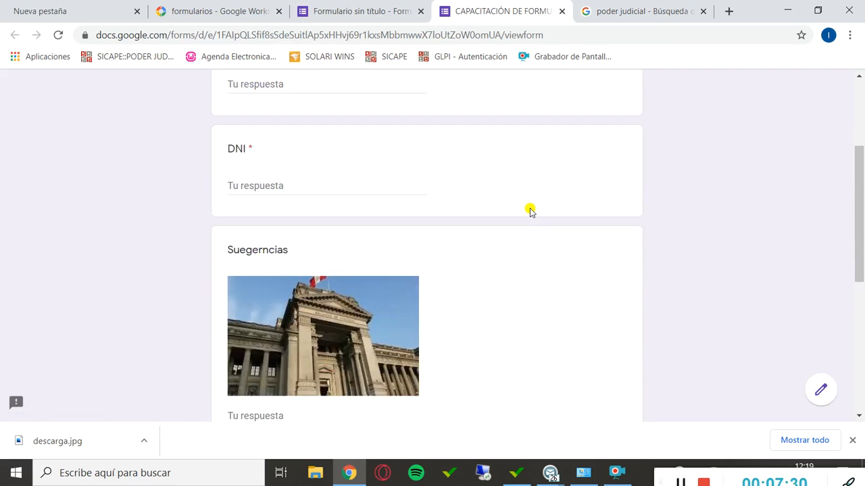
{"action": "scroll", "coordinate": [531, 213], "scroll_direction": "up", "scroll_amount": 7}
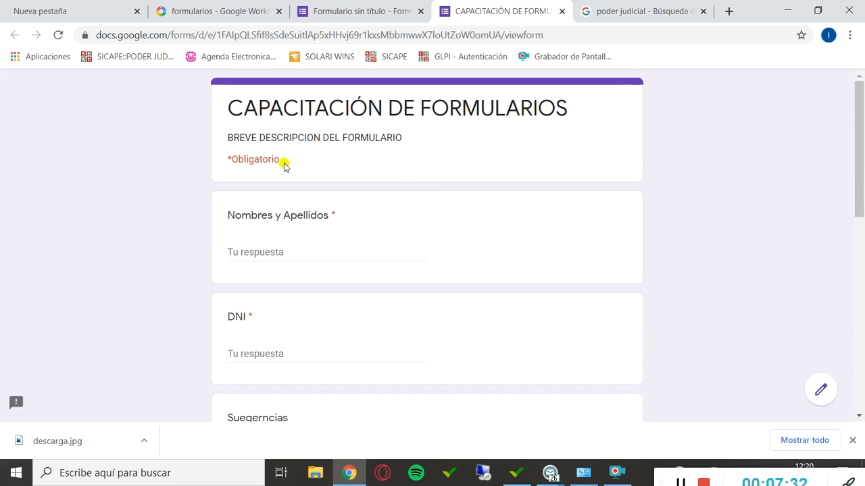
Fill in the respondent's full name under Nombres y Apellidos and the identity number under DNI.
{"action": "left_click", "coordinate": [271, 254]}
{"action": "type", "text": "A"}
{"action": "key", "text": "BackSpace"}
{"action": "key", "text": "BackSpace"}
{"action": "key", "text": "BackSpace"}
{"action": "key", "text": "BackSpace"}
{"action": "key", "text": "BackSpace"}
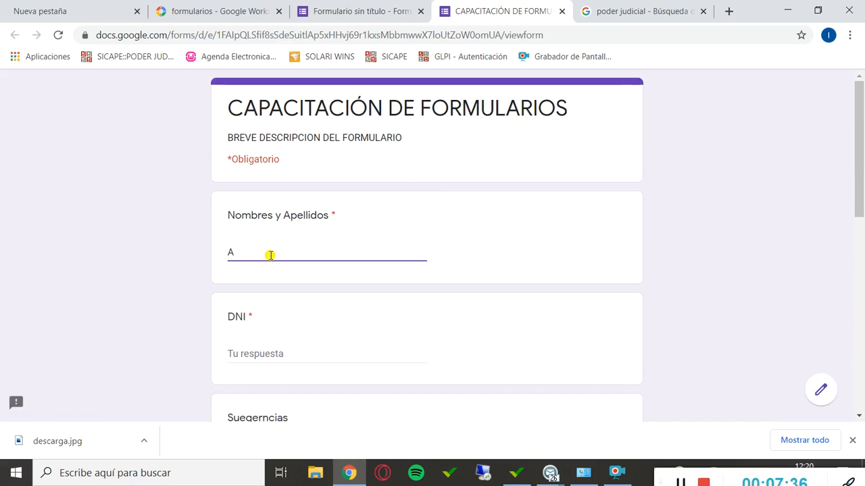
{"action": "type", "text": "N"}
{"action": "key", "text": "BackSpace"}
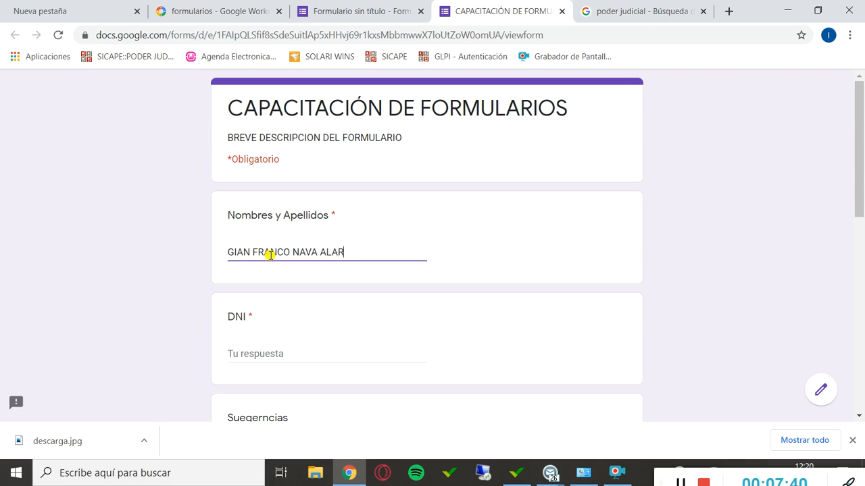
{"action": "key", "text": "Tab"}
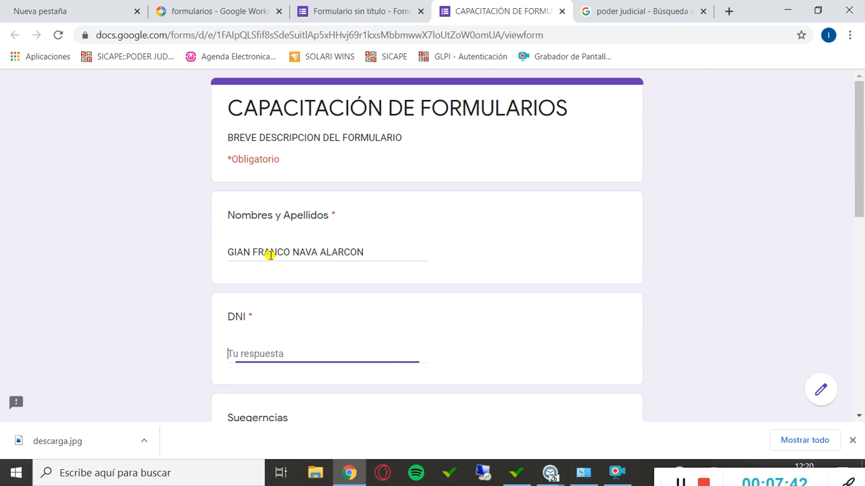
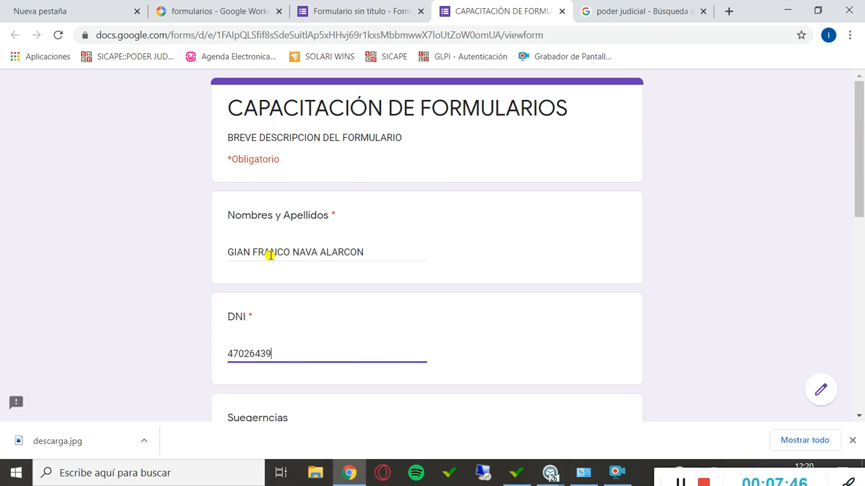
Answer the Suegerncias question with the filler text "KASKDSAKDKJÑKJDSAÑKJDSADSADSADS".
{"action": "scroll", "coordinate": [269, 255], "scroll_direction": "down", "scroll_amount": 5}
{"action": "left_click", "coordinate": [271, 247]}
{"action": "scroll", "coordinate": [296, 200], "scroll_direction": "up", "scroll_amount": 1}
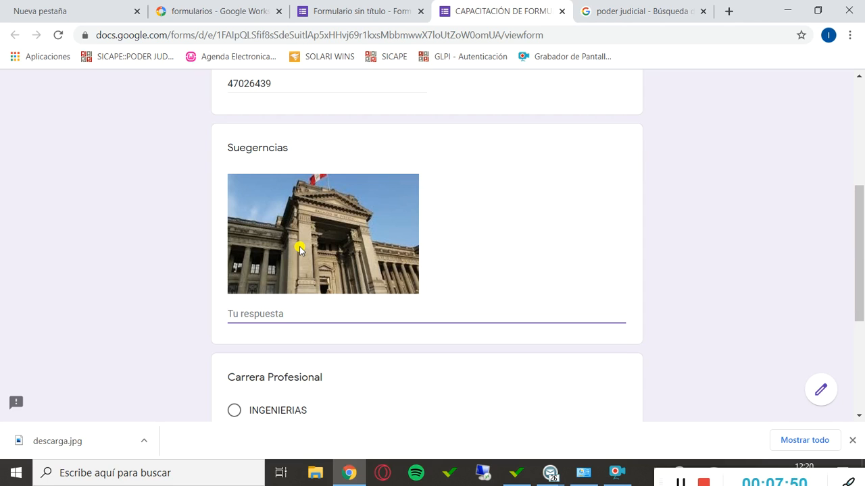
{"action": "type", "text": "KJ"}
{"action": "type", "text": "ASKDSAKDKJÑKJDSAÑKJDSADSADSADSA"}
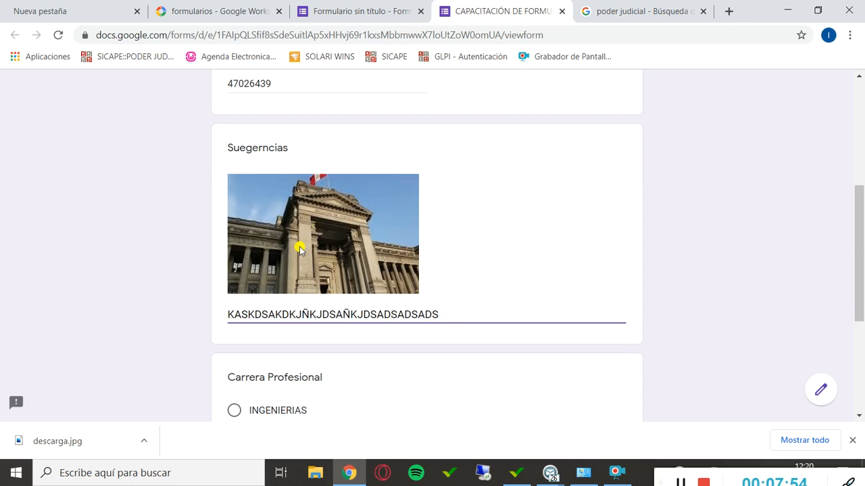
Choose DERECHO as the answer to the Carrera Profesional question, after trying INGENIERIAS.
{"action": "scroll", "coordinate": [338, 281], "scroll_direction": "down", "scroll_amount": 3}
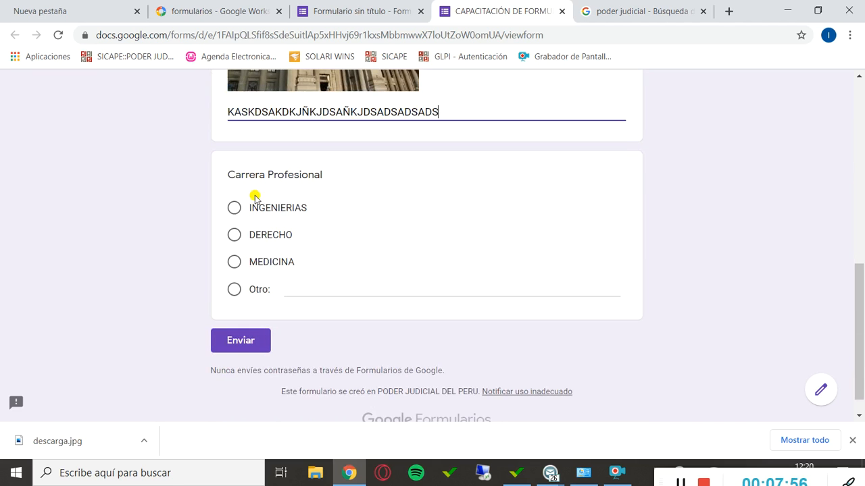
{"action": "left_click", "coordinate": [241, 213]}
{"action": "left_click", "coordinate": [236, 231]}
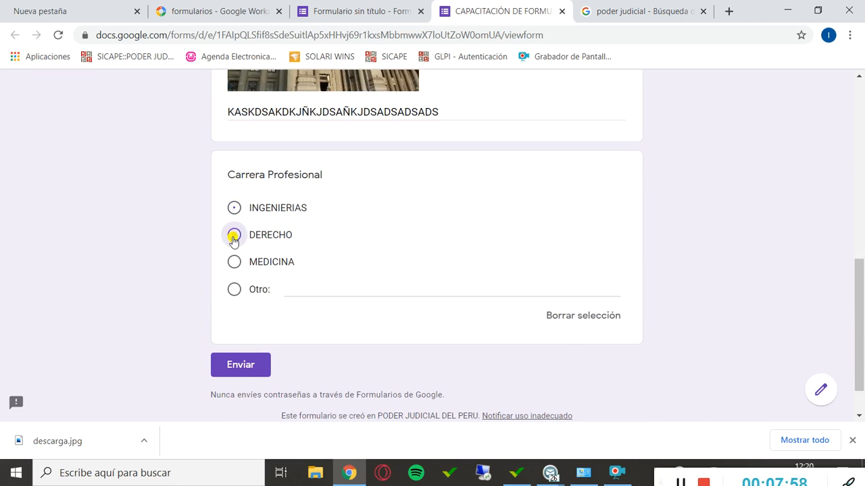
Change the Carrera Profesional answer to Otro with the text "INDUSTRIAL", after trying MEDICINA.
{"action": "left_click", "coordinate": [233, 261]}
{"action": "left_click", "coordinate": [234, 289]}
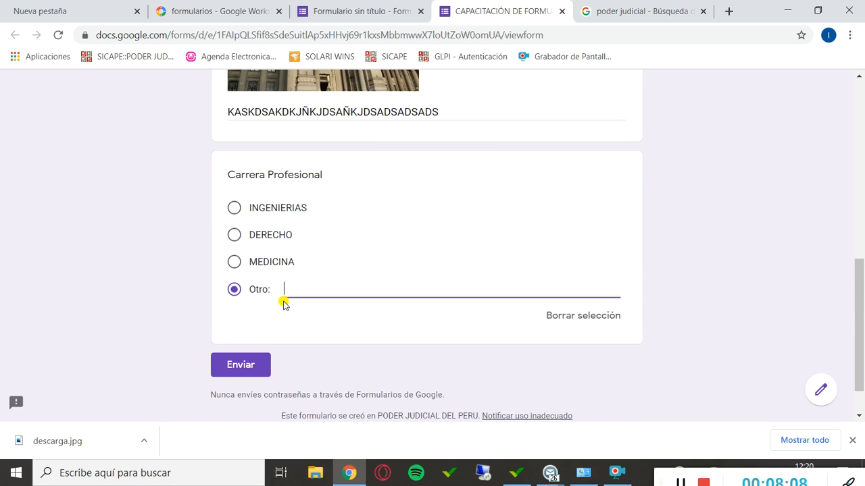
{"action": "type", "text": "DUSTRIAL"}
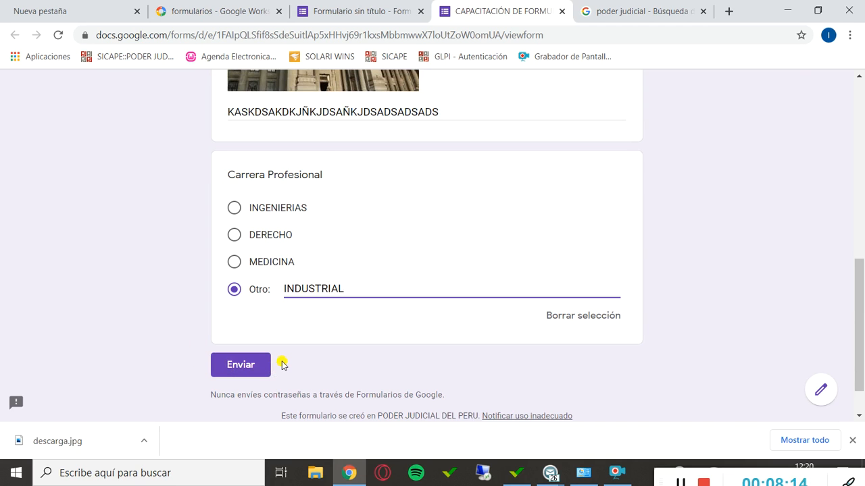
Close the form preview without submitting the answers and return to the form editor.
{"action": "scroll", "coordinate": [599, 207], "scroll_direction": "up", "scroll_amount": 10}
{"action": "left_click", "coordinate": [628, 6]}
{"action": "left_click", "coordinate": [550, 10]}
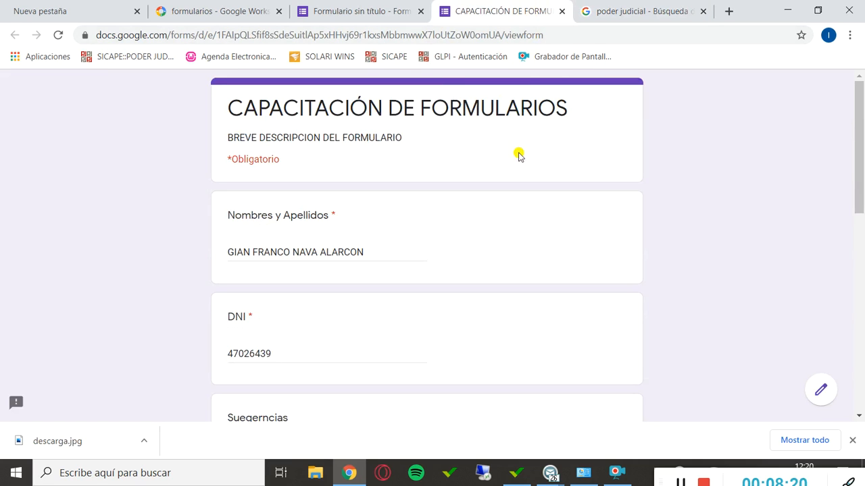
{"action": "left_click", "coordinate": [561, 11]}
{"action": "left_click", "coordinate": [490, 110]}
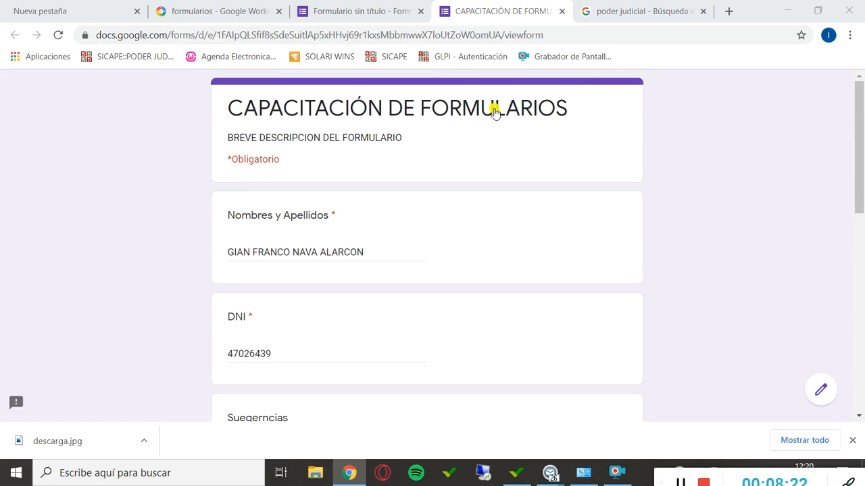
{"action": "left_click", "coordinate": [413, 12]}
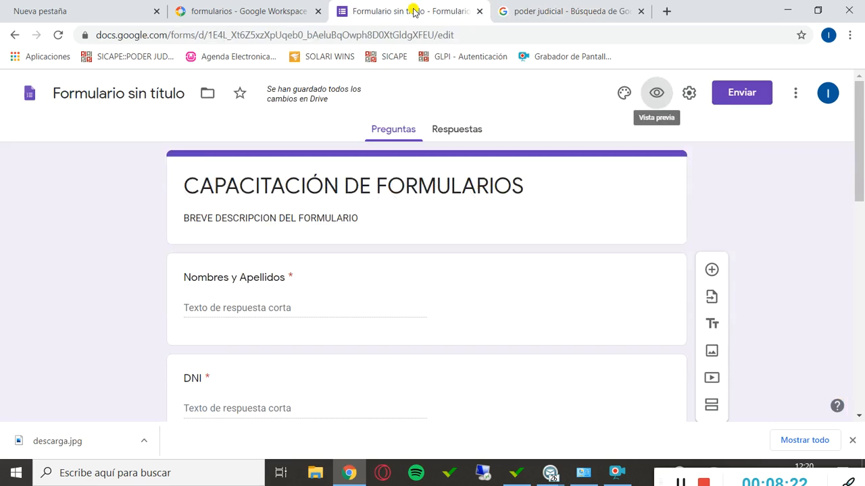
Open the form's theme options and set the theme colour to red.
{"action": "left_click", "coordinate": [624, 93]}
{"action": "left_click", "coordinate": [677, 305]}
{"action": "scroll", "coordinate": [674, 277], "scroll_direction": "down", "scroll_amount": 2}
{"action": "scroll", "coordinate": [675, 276], "scroll_direction": "up", "scroll_amount": 3}
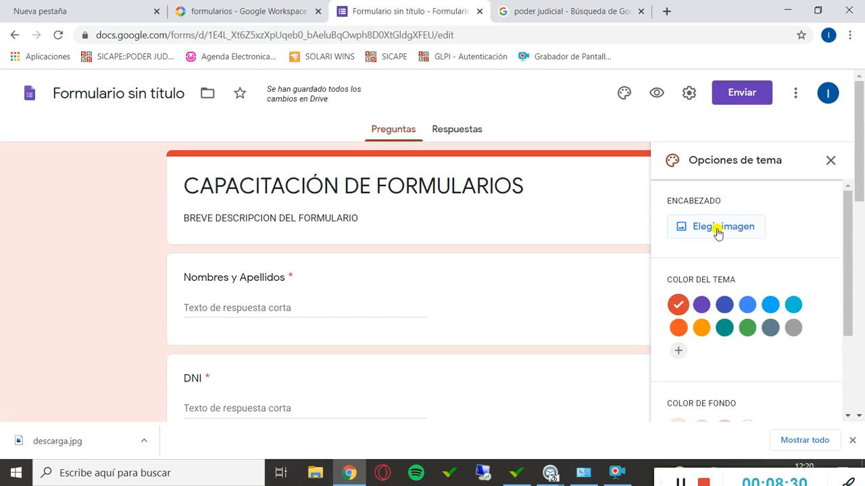
Upload descarga.jpg as the form's header image, cropped to the upper part of the building.
{"action": "left_click", "coordinate": [717, 230]}
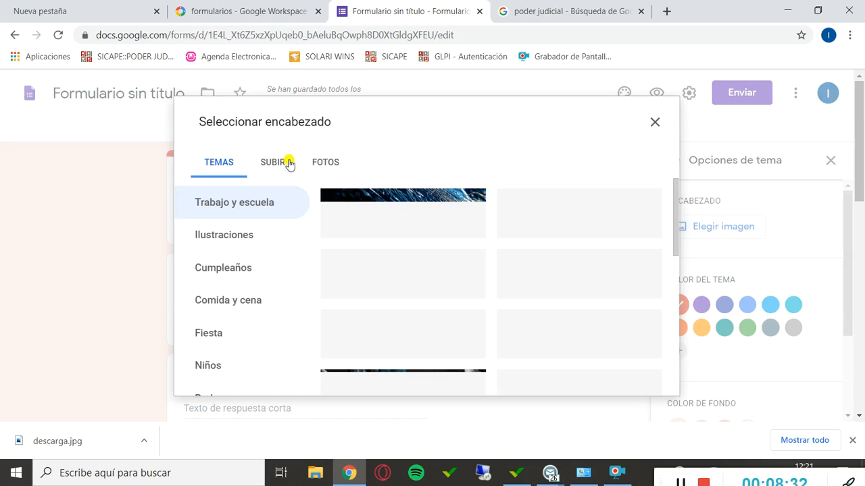
{"action": "left_click", "coordinate": [287, 164]}
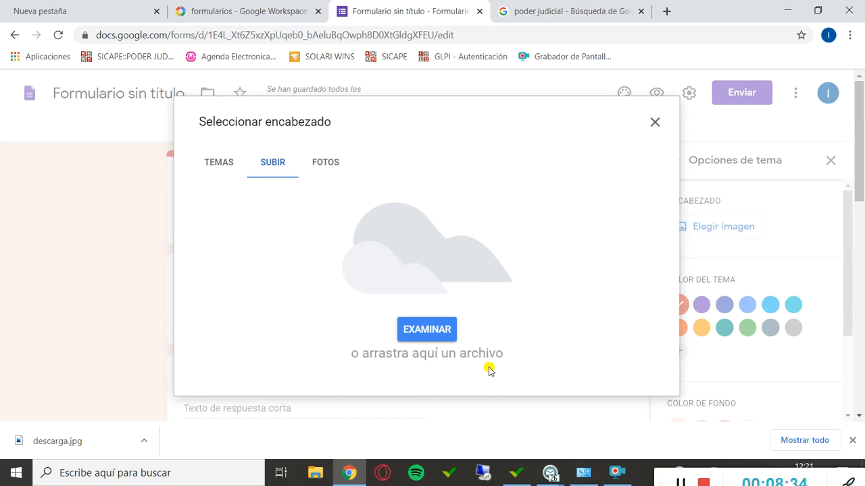
{"action": "left_click", "coordinate": [218, 162]}
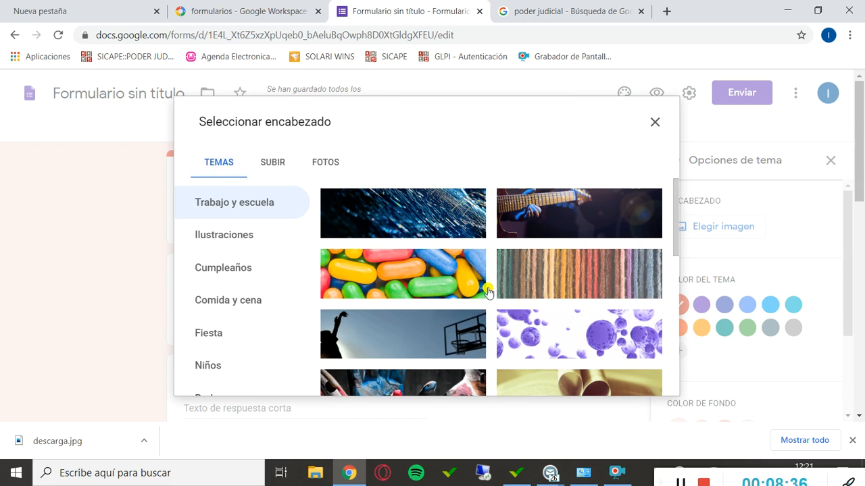
{"action": "left_click", "coordinate": [270, 162]}
{"action": "left_click", "coordinate": [423, 331]}
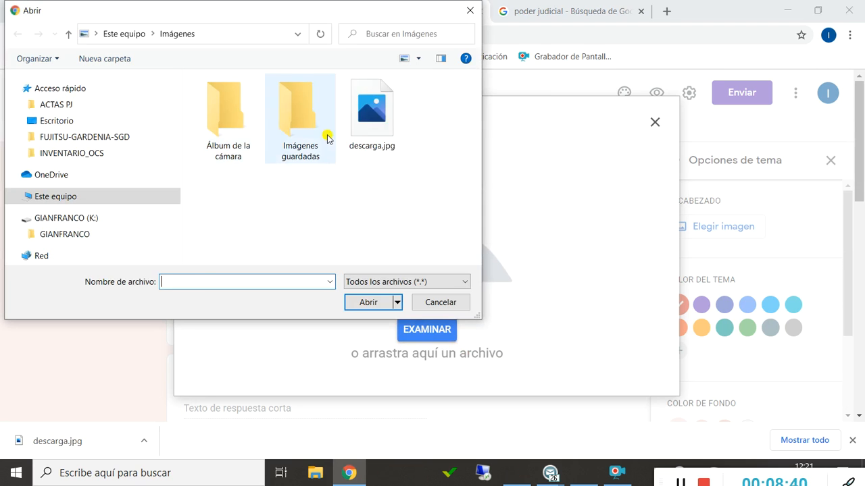
{"action": "left_click", "coordinate": [372, 118]}
{"action": "left_click", "coordinate": [383, 306]}
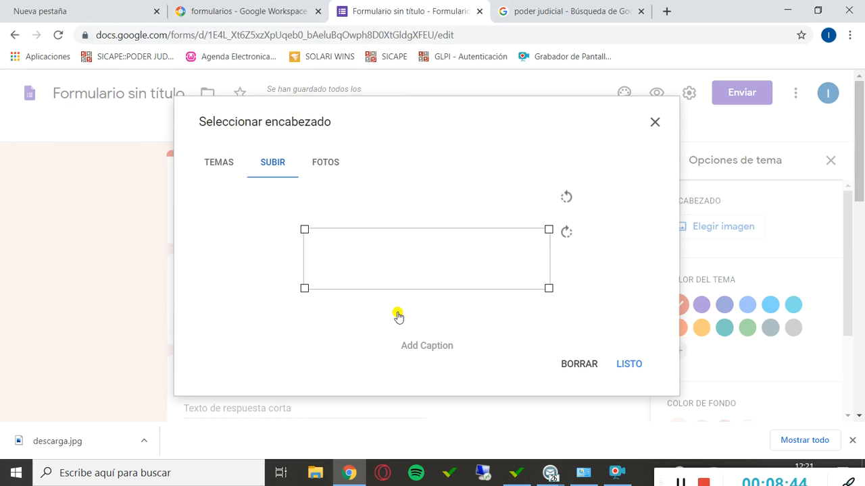
{"action": "left_click_drag", "start_coordinate": [457, 249], "coordinate": [450, 195]}
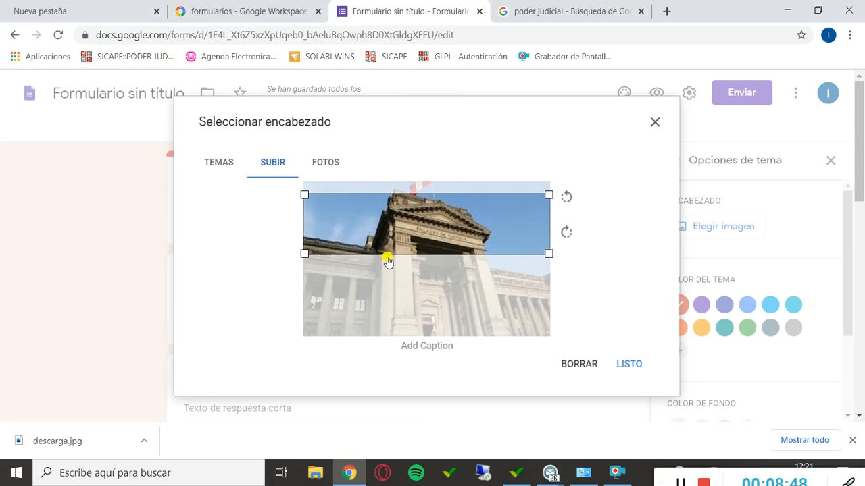
{"action": "left_click", "coordinate": [635, 369]}
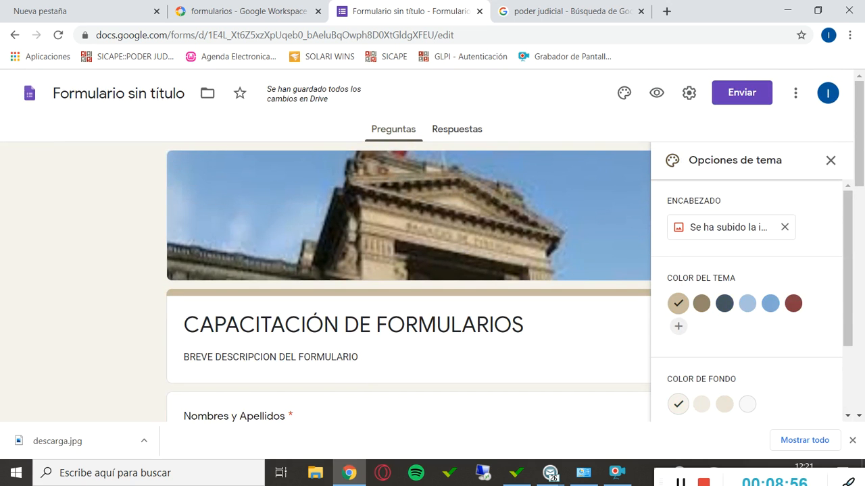
Set the form's background colour to Oscuro #e9e3d7, dismiss the downloads bar and leave the theme options.
{"action": "left_click", "coordinate": [854, 440]}
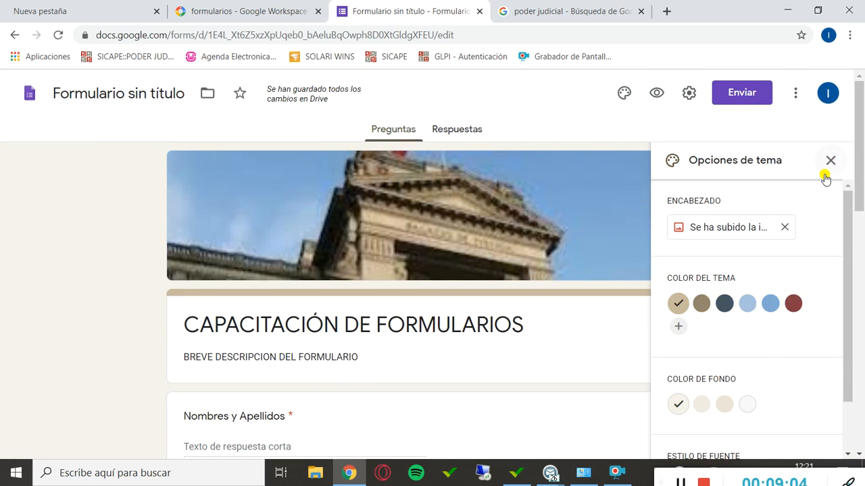
{"action": "scroll", "coordinate": [778, 256], "scroll_direction": "down", "scroll_amount": 3}
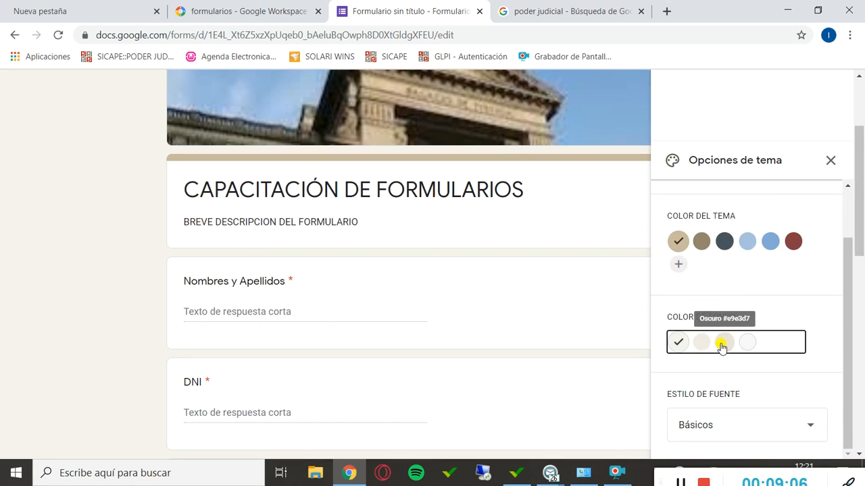
{"action": "left_click", "coordinate": [721, 343]}
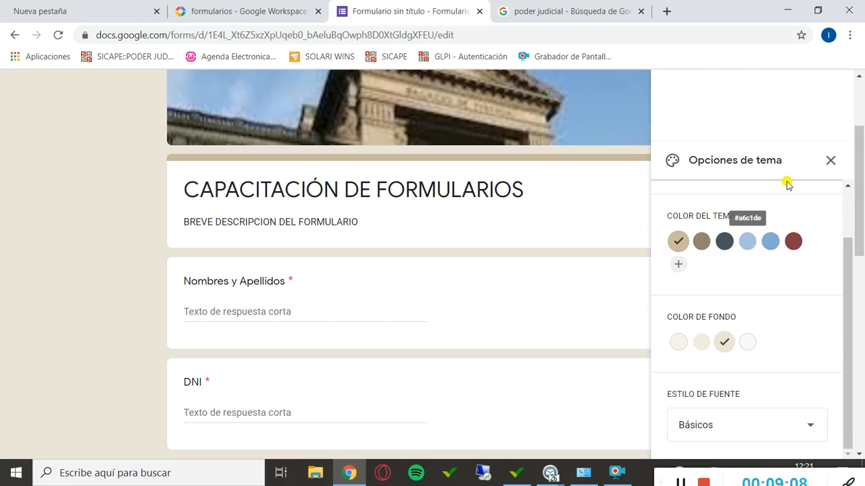
{"action": "left_click", "coordinate": [830, 160]}
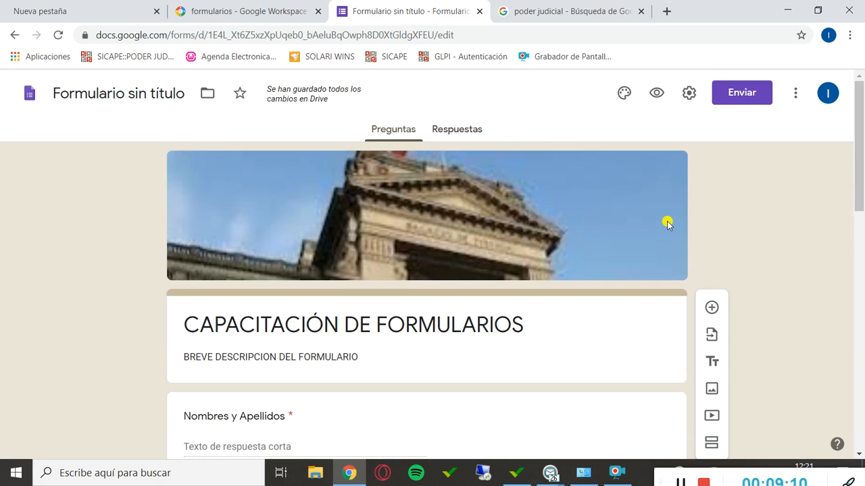
In the form's general settings, turn on collecting email addresses and remove the restriction to PODER JUDICIAL DEL PERU users.
{"action": "left_click", "coordinate": [688, 93]}
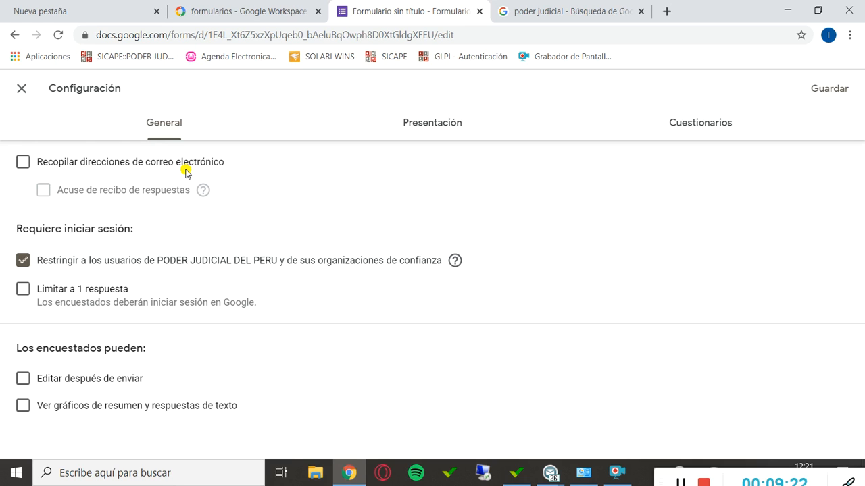
{"action": "left_click", "coordinate": [23, 162]}
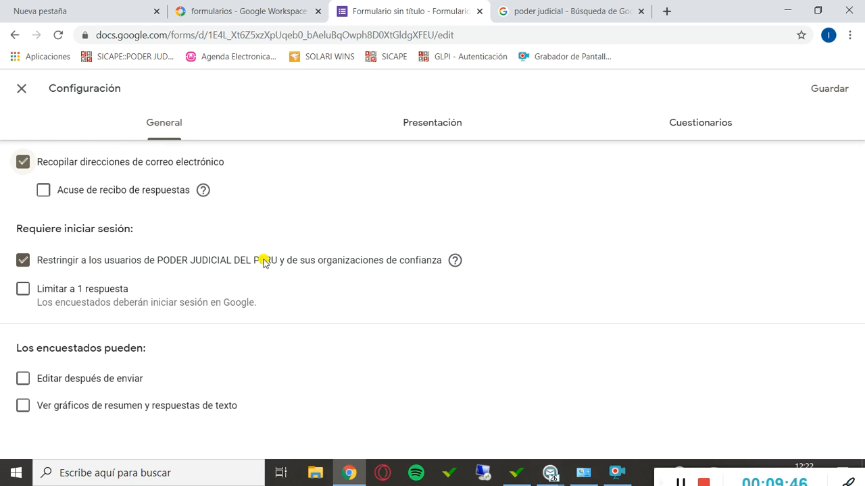
{"action": "left_click", "coordinate": [23, 263]}
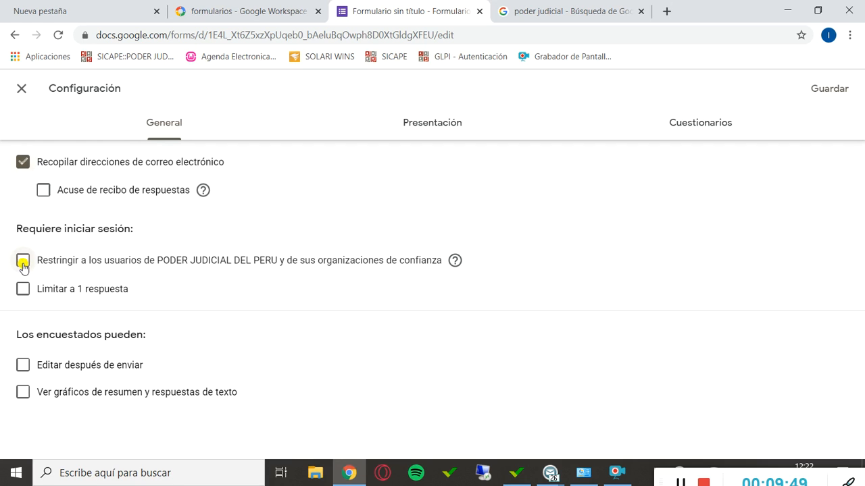
Limit the form to 1 response and let respondents edit after submitting and view summary charts and text responses.
{"action": "left_click", "coordinate": [109, 290]}
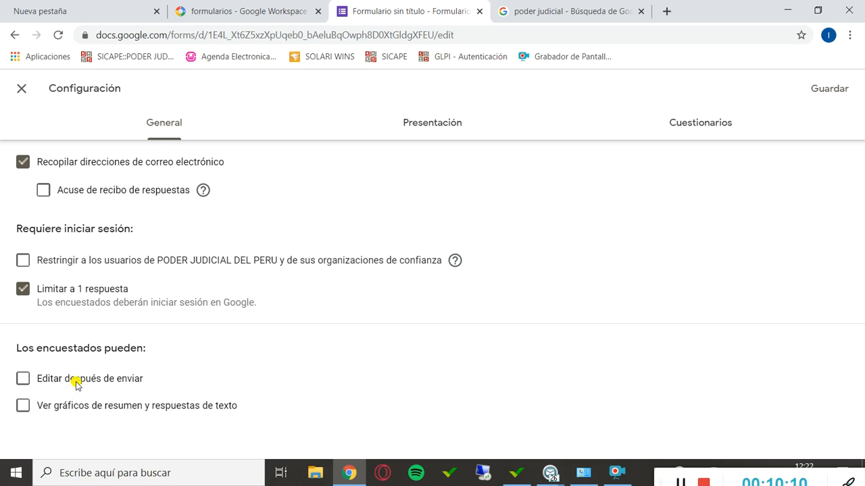
{"action": "left_click", "coordinate": [24, 379]}
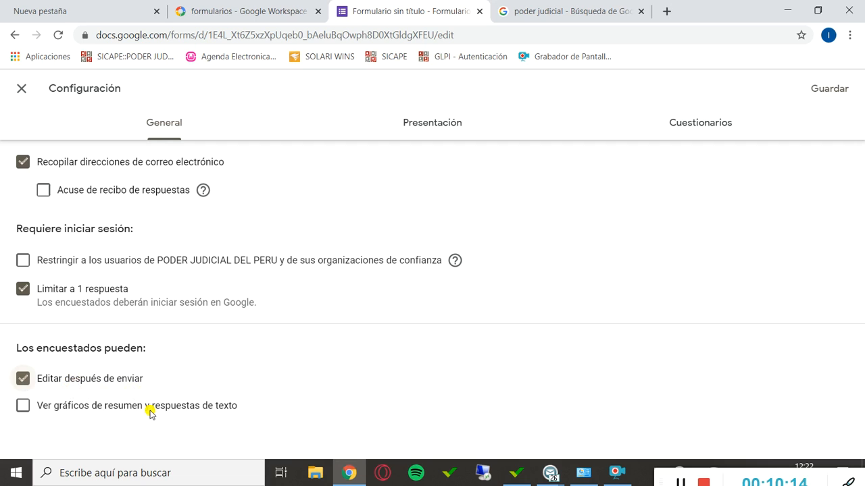
{"action": "left_click", "coordinate": [61, 408]}
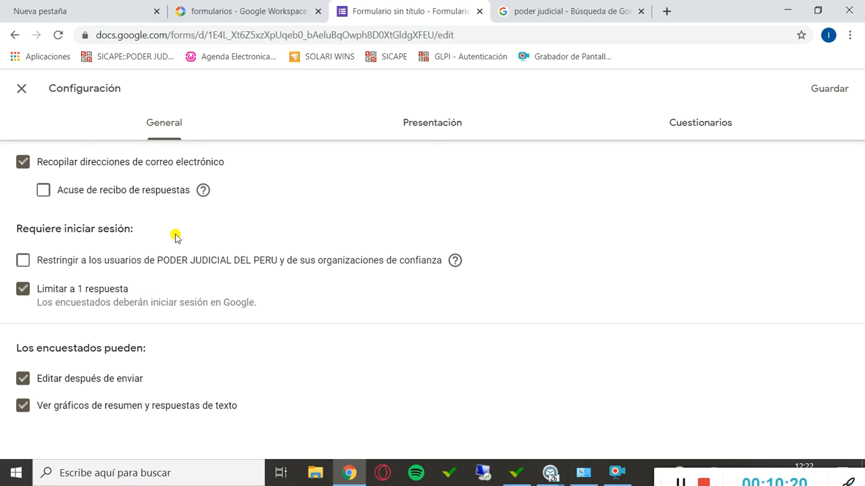
Turn on the progress bar in the presentation settings, look over the quiz options and save the configuration.
{"action": "left_click", "coordinate": [422, 132]}
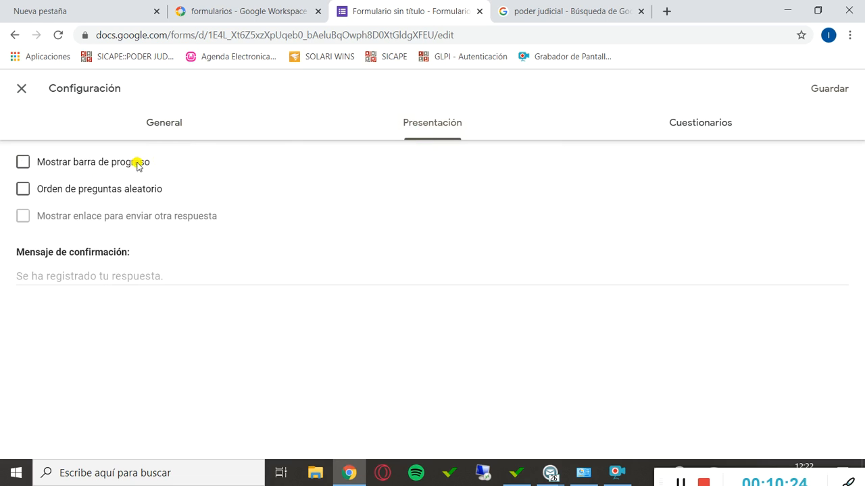
{"action": "left_click", "coordinate": [94, 167]}
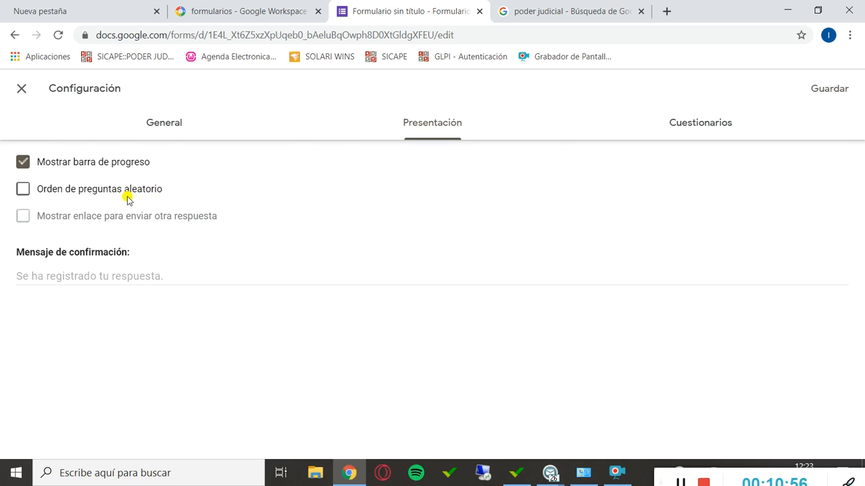
{"action": "left_click", "coordinate": [716, 123]}
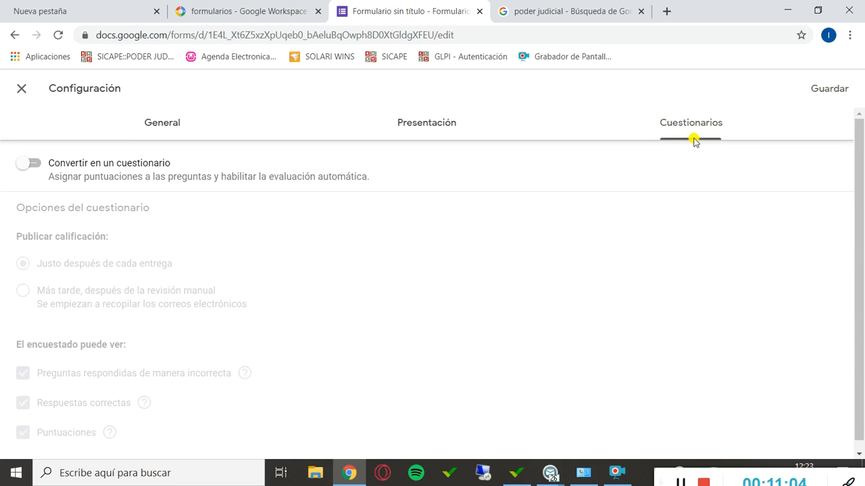
{"action": "left_click", "coordinate": [428, 128]}
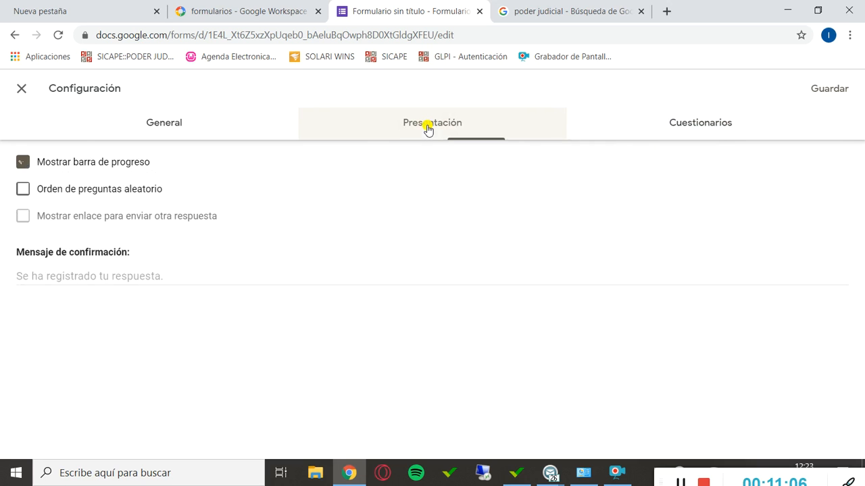
{"action": "left_click", "coordinate": [166, 127]}
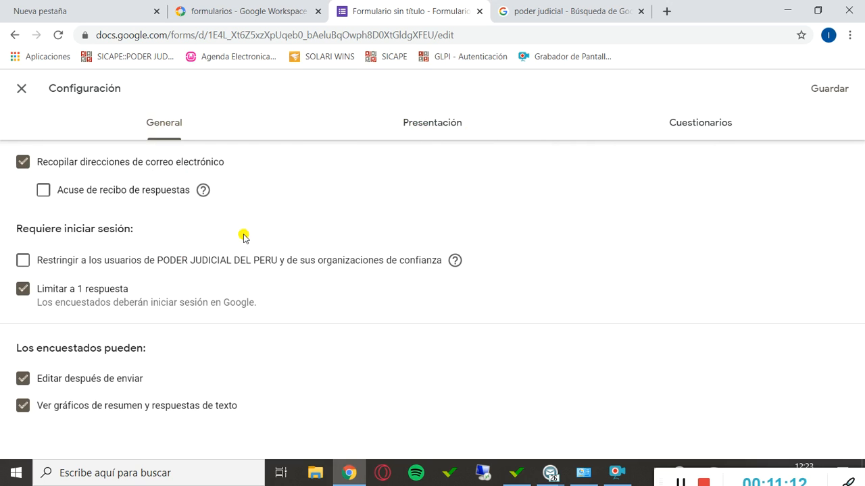
{"action": "left_click", "coordinate": [830, 89]}
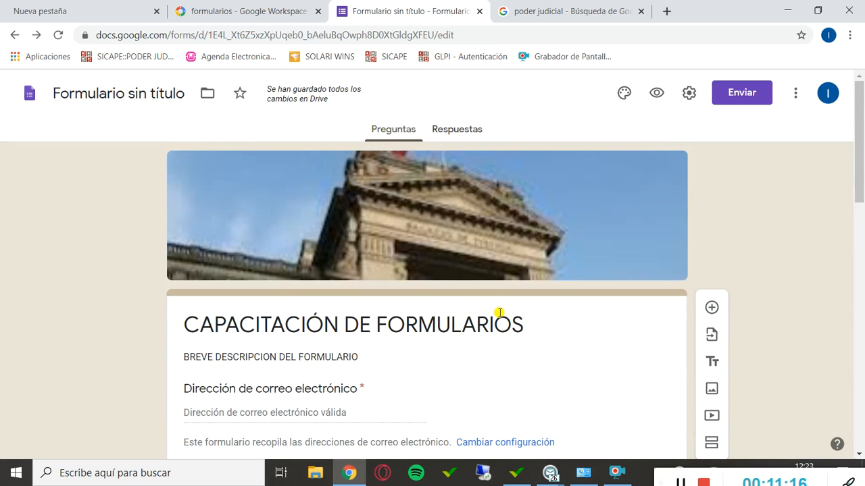
Open the form's sending options and enter the recipient's e-mail address for sending it by email.
{"action": "scroll", "coordinate": [498, 316], "scroll_direction": "down", "scroll_amount": 15}
{"action": "scroll", "coordinate": [498, 317], "scroll_direction": "up", "scroll_amount": 14}
{"action": "scroll", "coordinate": [498, 316], "scroll_direction": "up", "scroll_amount": 2}
{"action": "left_click", "coordinate": [734, 91]}
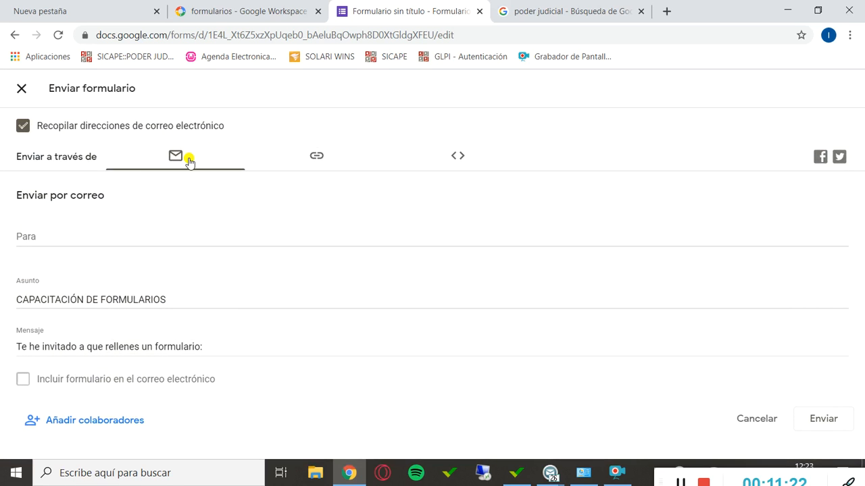
{"action": "left_click", "coordinate": [84, 232]}
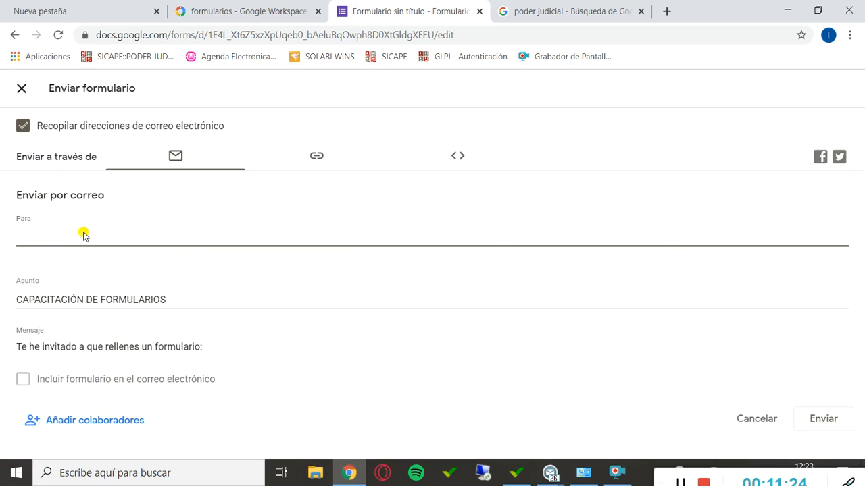
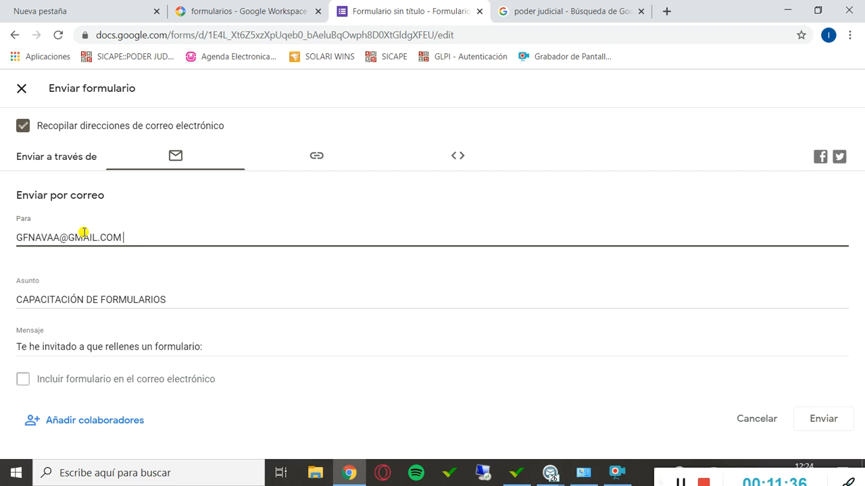
Replace the email's default message with "Buenas señores magistrados en el presente link pueden ingresar a la cap..........".
{"action": "left_click", "coordinate": [206, 298]}
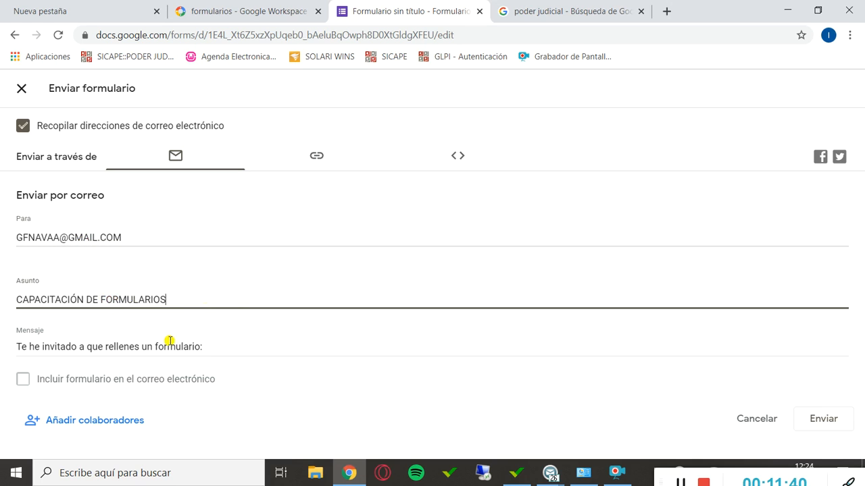
{"action": "left_click", "coordinate": [243, 349]}
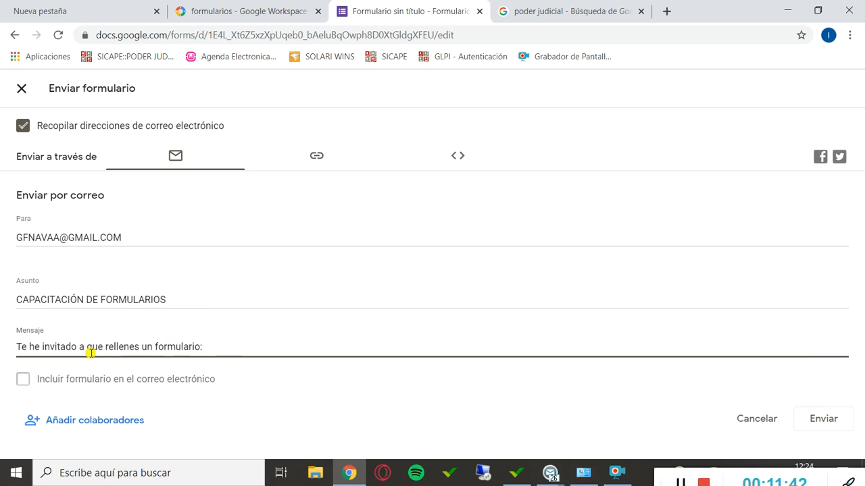
{"action": "left_click_drag", "start_coordinate": [245, 347], "coordinate": [0, 348]}
{"action": "type", "text": "bUENA"}
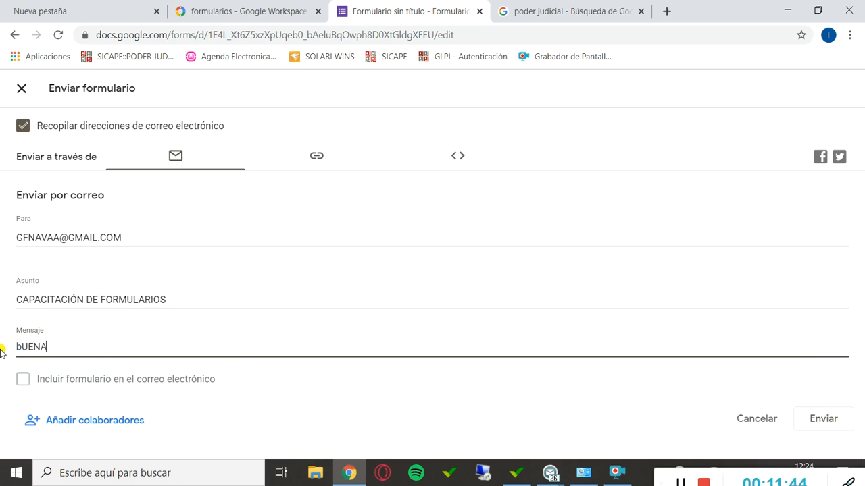
{"action": "key", "text": "BackSpace"}
{"action": "key", "text": "BackSpace"}
{"action": "key", "text": "BackSpace"}
{"action": "key", "text": "BackSpace"}
{"action": "type", "text": "Buenas señore"}
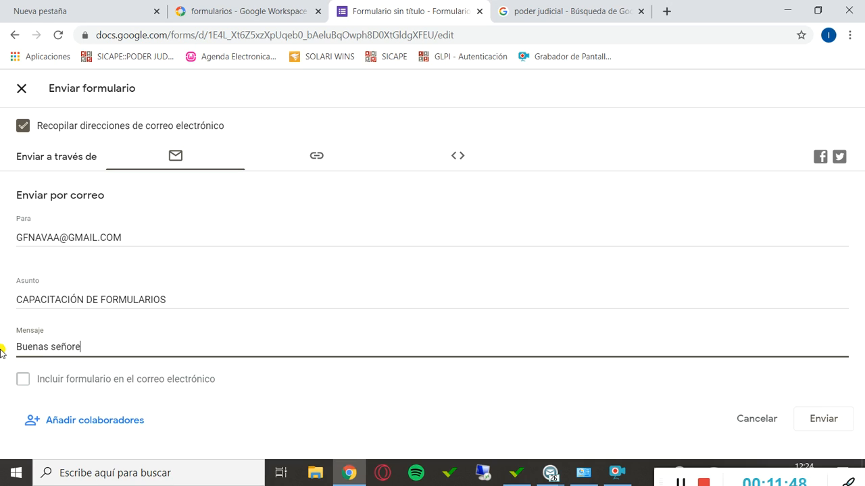
{"action": "type", "text": "s magistrados "}
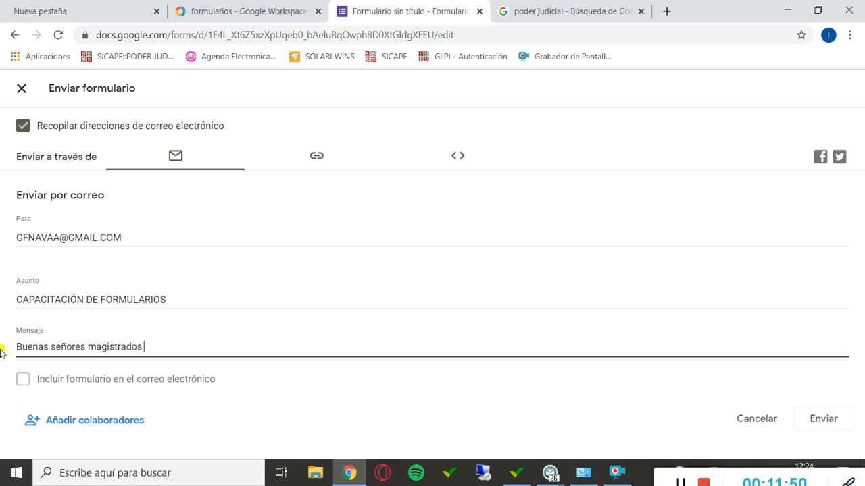
{"action": "type", "text": "en el presente link pueden ingresar a la cap"}
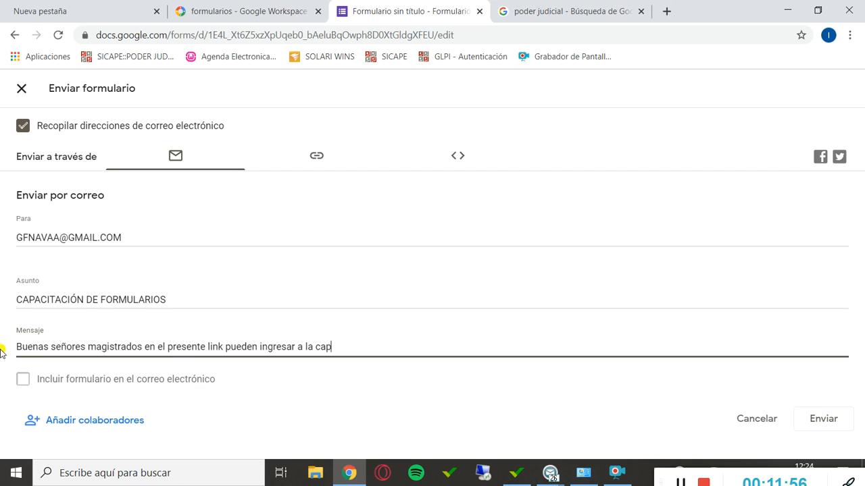
{"action": "type", "text": "........."}
{"action": "left_click", "coordinate": [23, 380]}
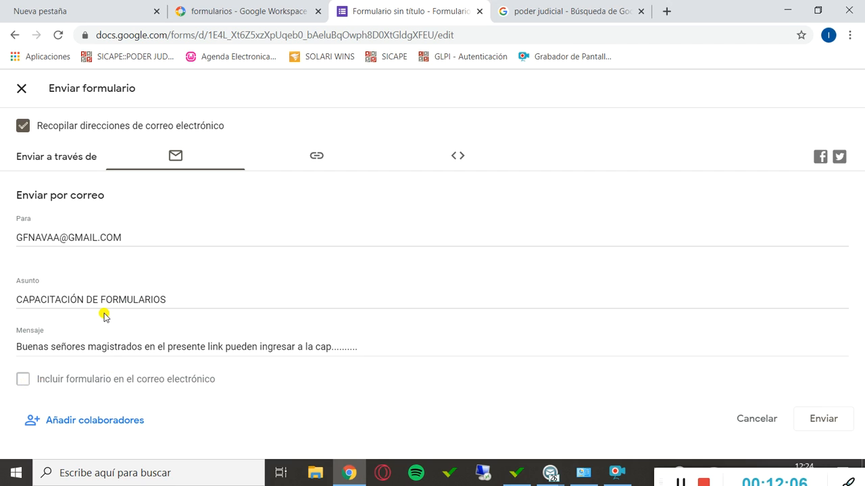
Open the form's collaborator sharing, enter the collaborator's e-mail address as an editor and finish the dialog.
{"action": "left_click", "coordinate": [91, 420]}
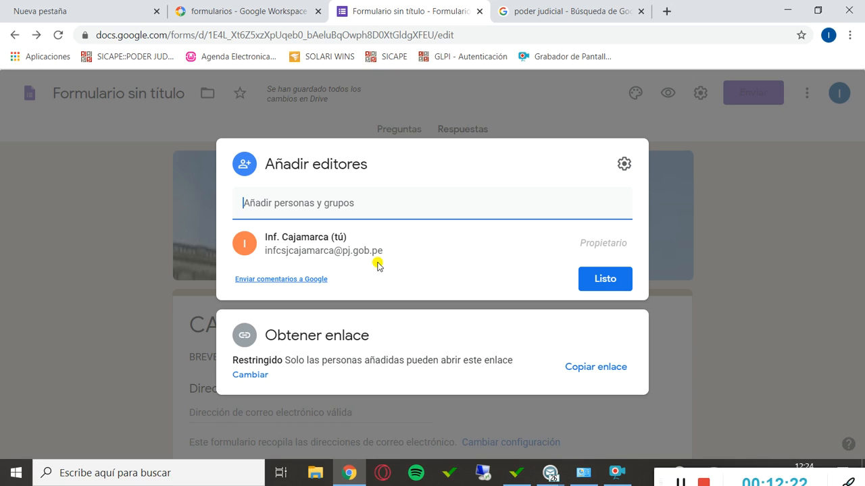
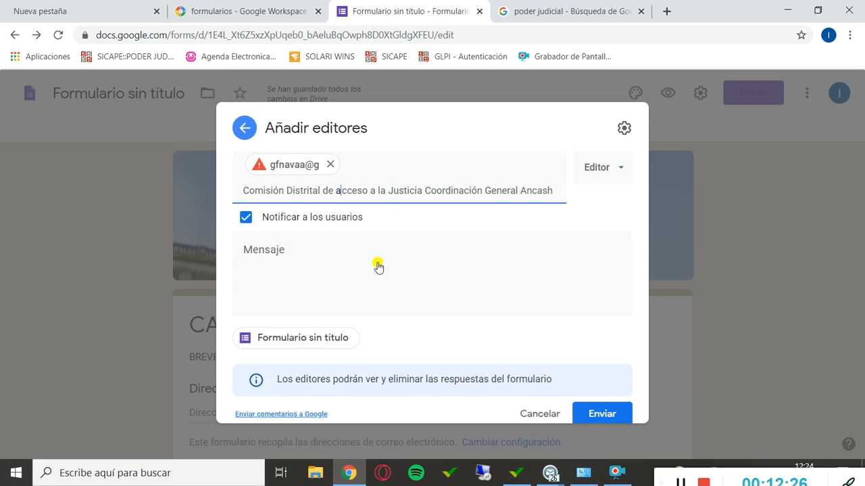
{"action": "left_click", "coordinate": [334, 160]}
{"action": "key", "text": "BackSpace"}
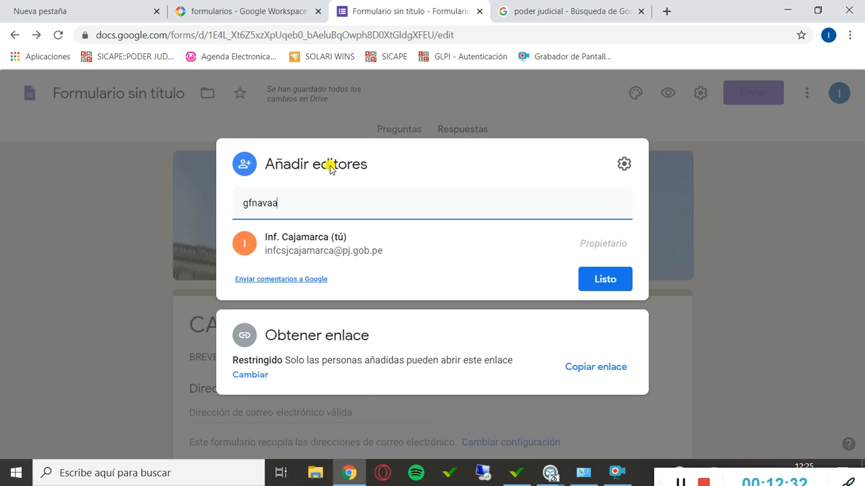
{"action": "left_click", "coordinate": [603, 283]}
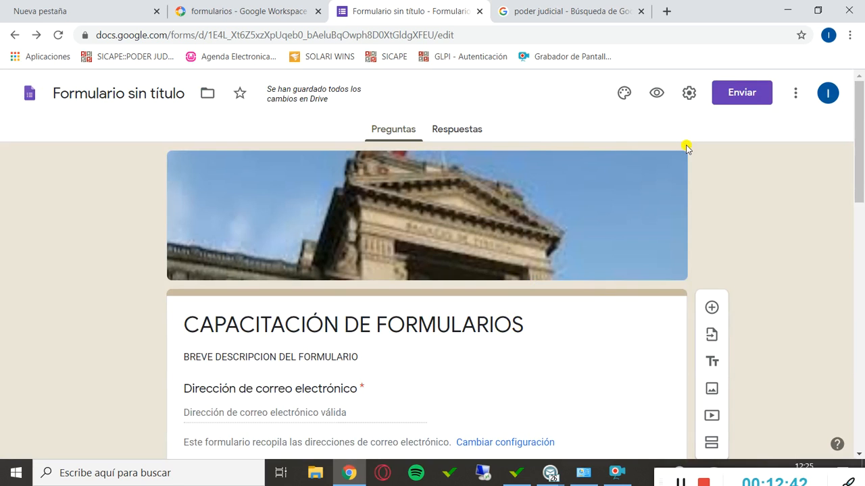
{"action": "left_click", "coordinate": [829, 95]}
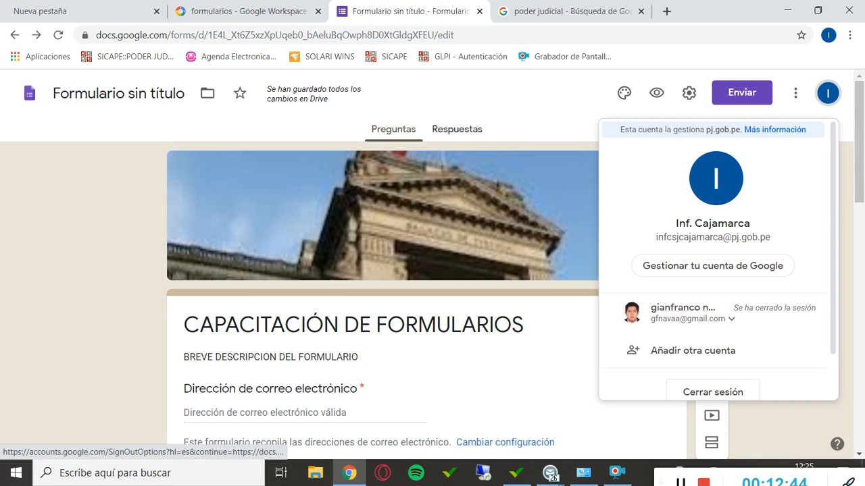
{"action": "left_click", "coordinate": [796, 93]}
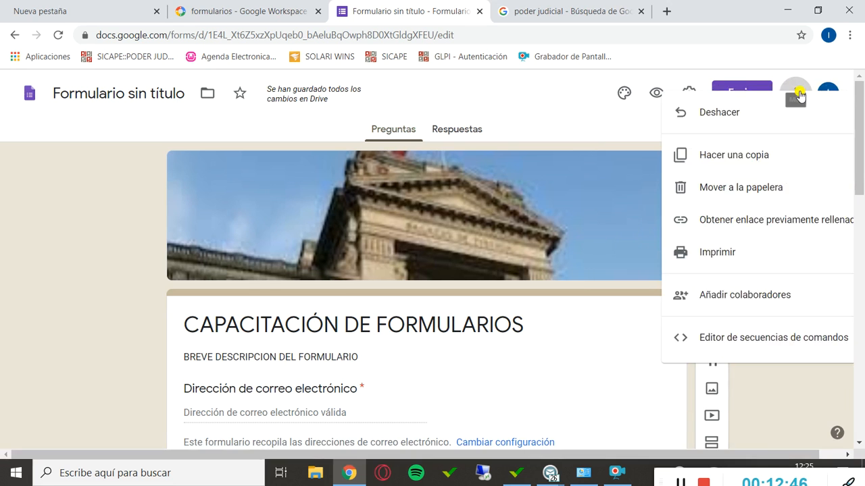
{"action": "left_click", "coordinate": [827, 92]}
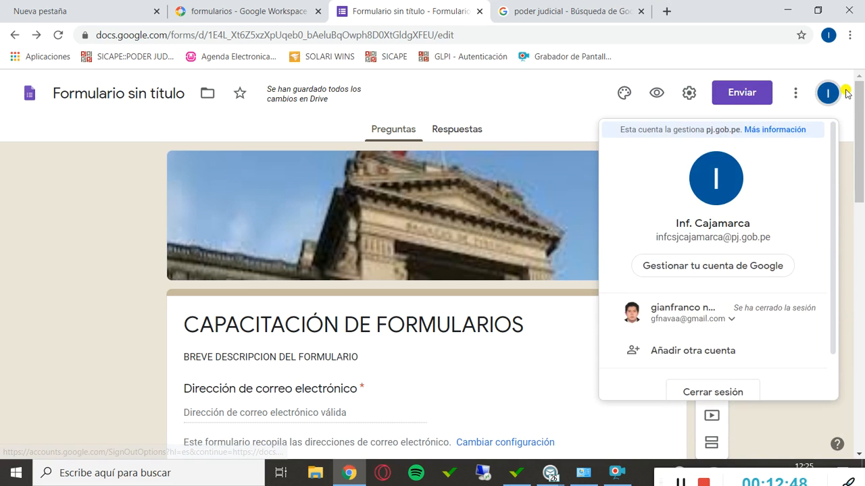
{"action": "left_click", "coordinate": [585, 129]}
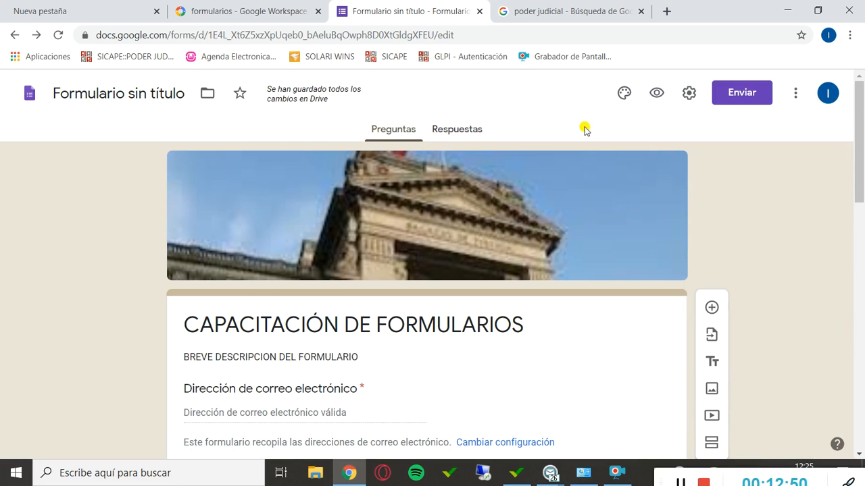
Choose to send the form as a link, shorten the URL and copy the short link.
{"action": "left_click", "coordinate": [737, 99]}
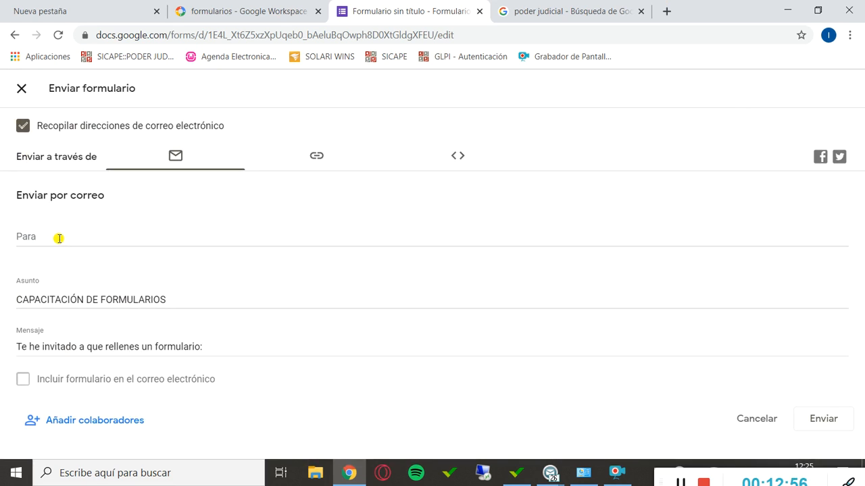
{"action": "left_click", "coordinate": [314, 158]}
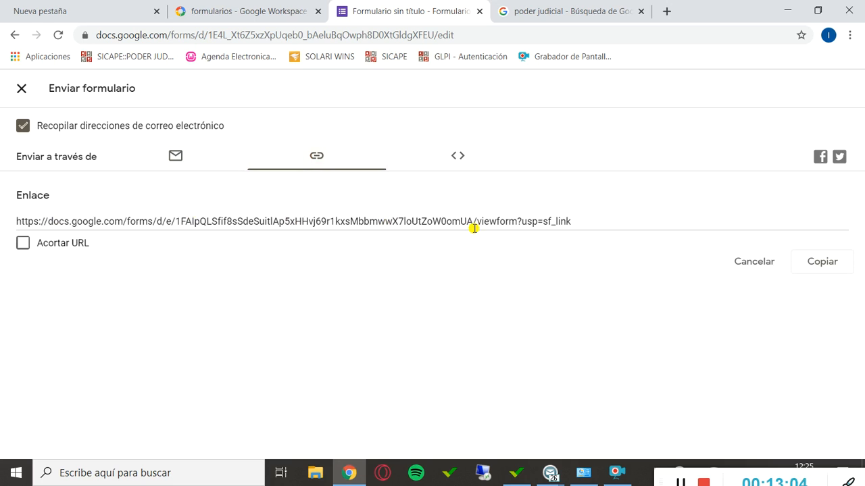
{"action": "left_click", "coordinate": [26, 244]}
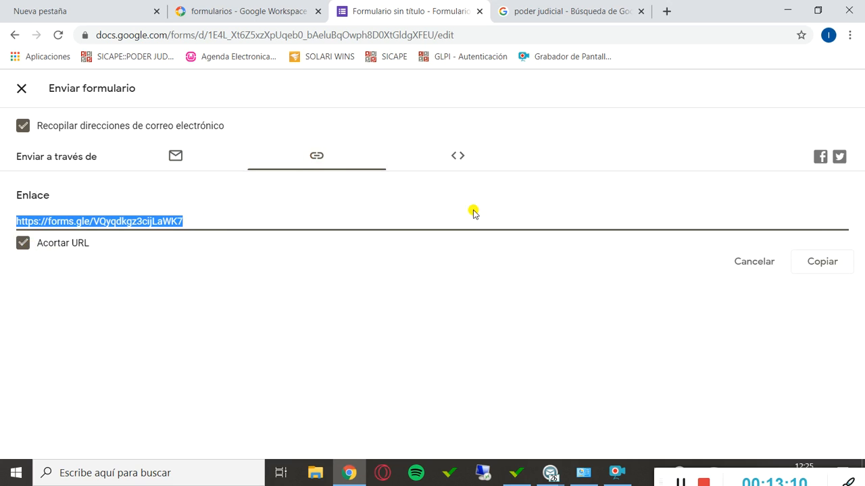
{"action": "left_click", "coordinate": [814, 264]}
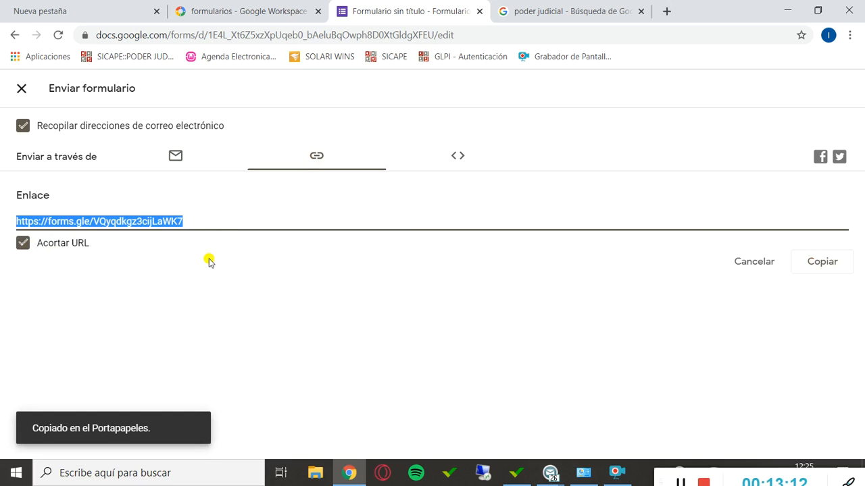
{"action": "right_click", "coordinate": [73, 217]}
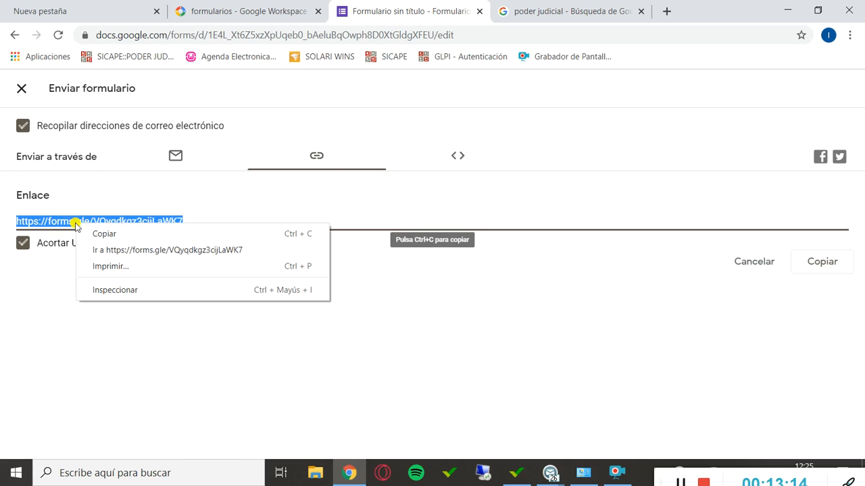
{"action": "left_click", "coordinate": [91, 233]}
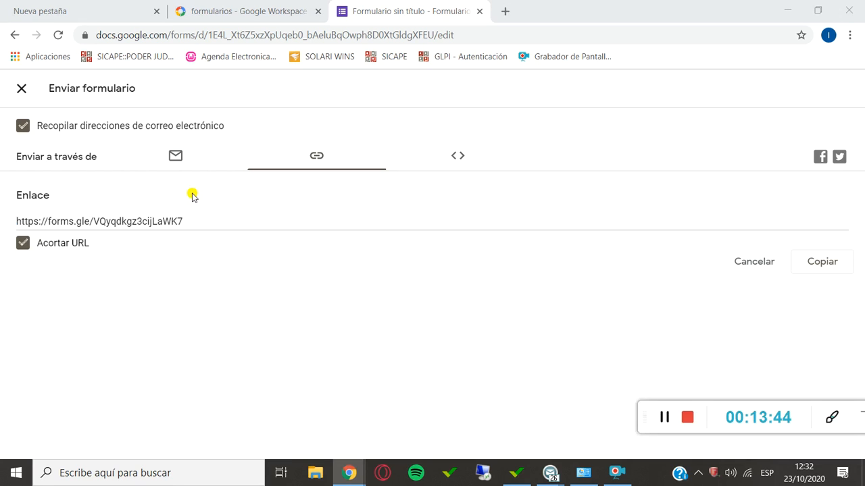
Copy the form's shortened link again and open it in a new browser tab.
{"action": "left_click", "coordinate": [17, 215]}
{"action": "left_click", "coordinate": [191, 225]}
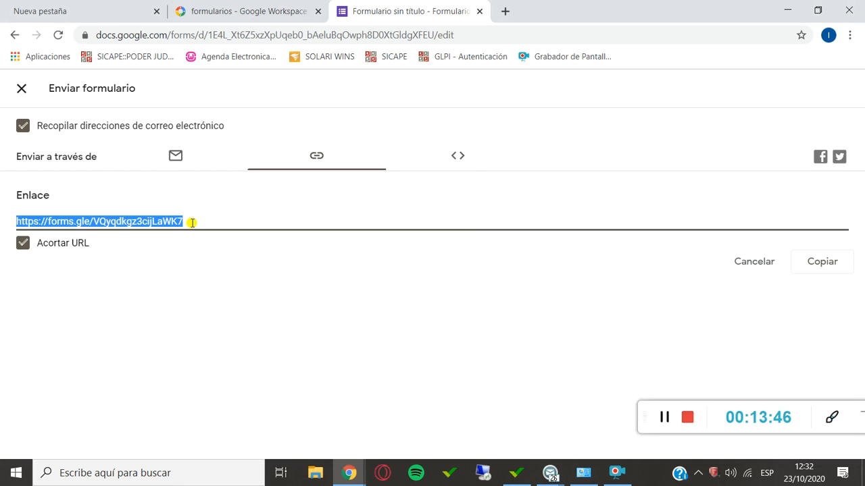
{"action": "left_click", "coordinate": [807, 260]}
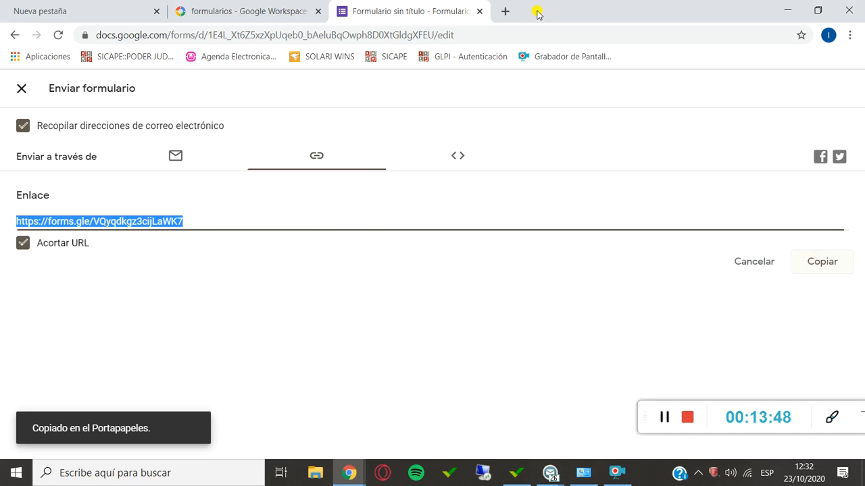
{"action": "left_click", "coordinate": [507, 13]}
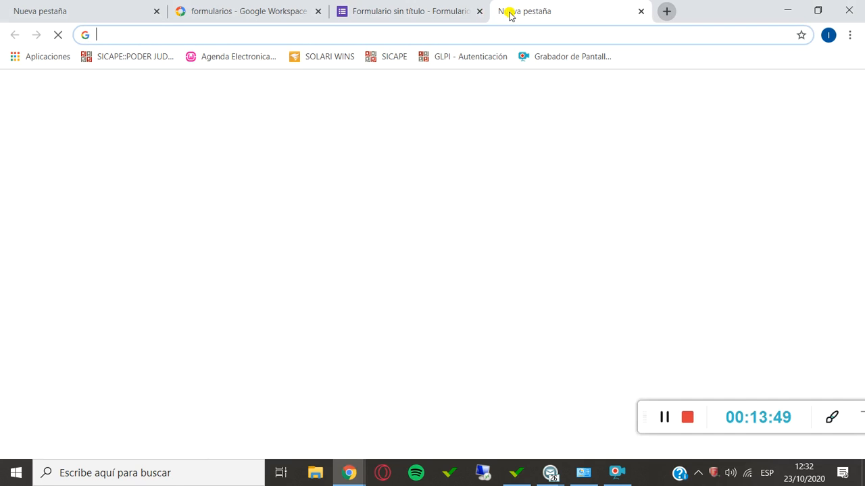
{"action": "left_click", "coordinate": [412, 38]}
{"action": "key", "text": "ctrl+v"}
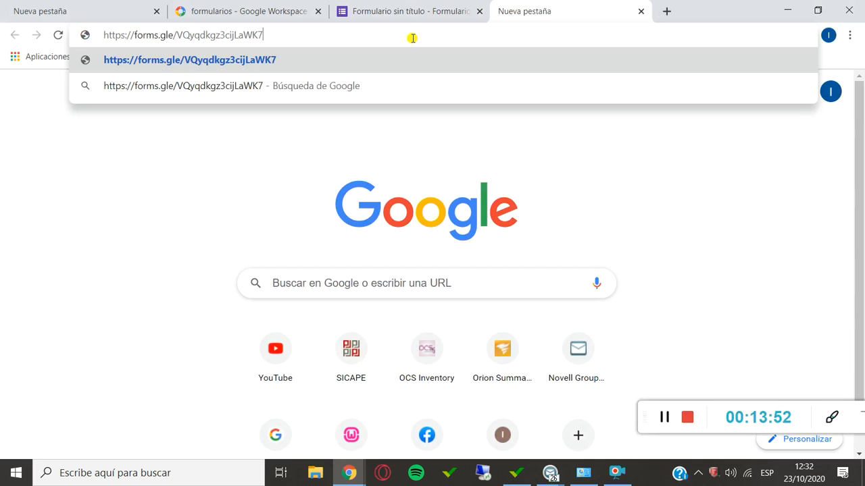
{"action": "key", "text": "Return"}
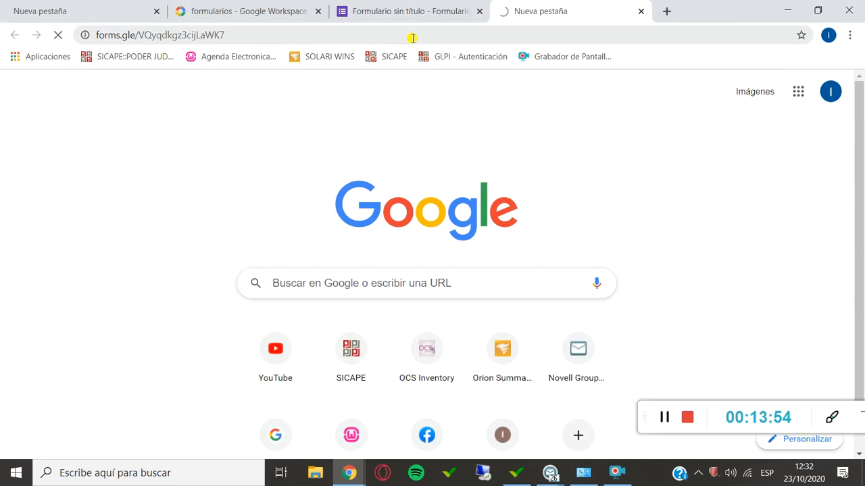
Look through the published form's questions and fill in the respondent's e-mail address under Dirección de correo electrónico.
{"action": "scroll", "coordinate": [548, 180], "scroll_direction": "down", "scroll_amount": 5}
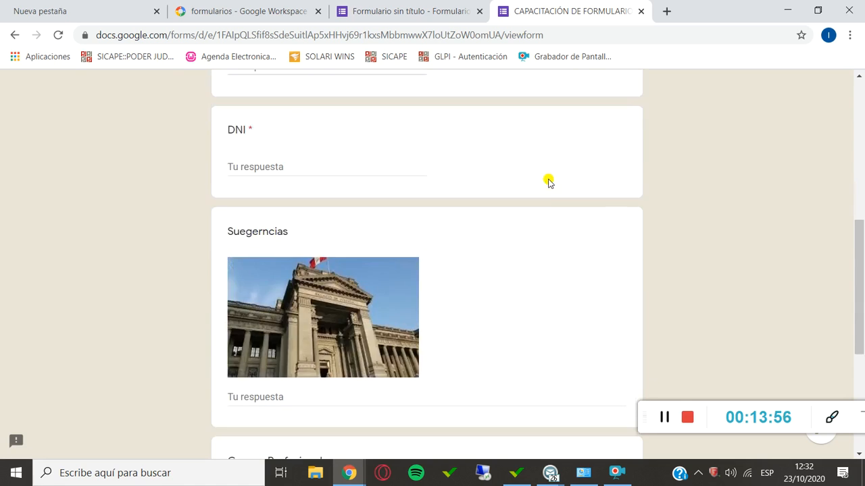
{"action": "scroll", "coordinate": [548, 179], "scroll_direction": "down", "scroll_amount": 5}
{"action": "scroll", "coordinate": [548, 179], "scroll_direction": "up", "scroll_amount": 10}
{"action": "scroll", "coordinate": [396, 226], "scroll_direction": "down", "scroll_amount": 1}
{"action": "scroll", "coordinate": [396, 226], "scroll_direction": "down", "scroll_amount": 1}
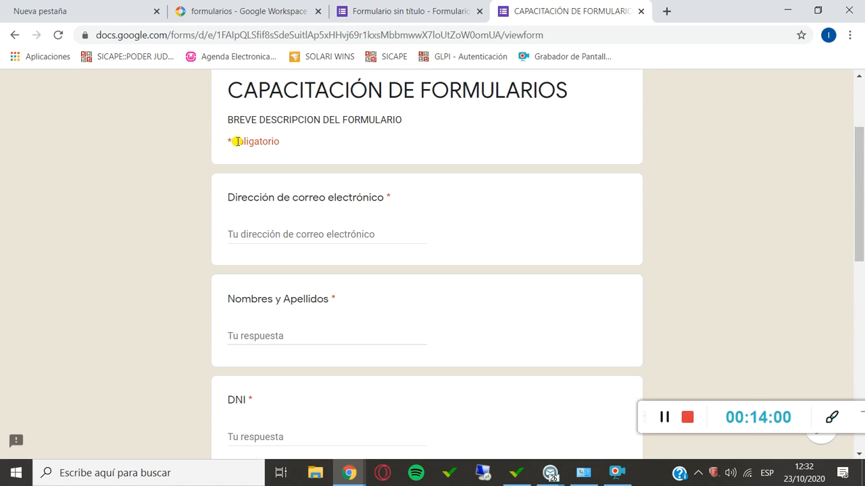
{"action": "left_click_drag", "start_coordinate": [232, 143], "coordinate": [217, 147]}
{"action": "left_click", "coordinate": [288, 236]}
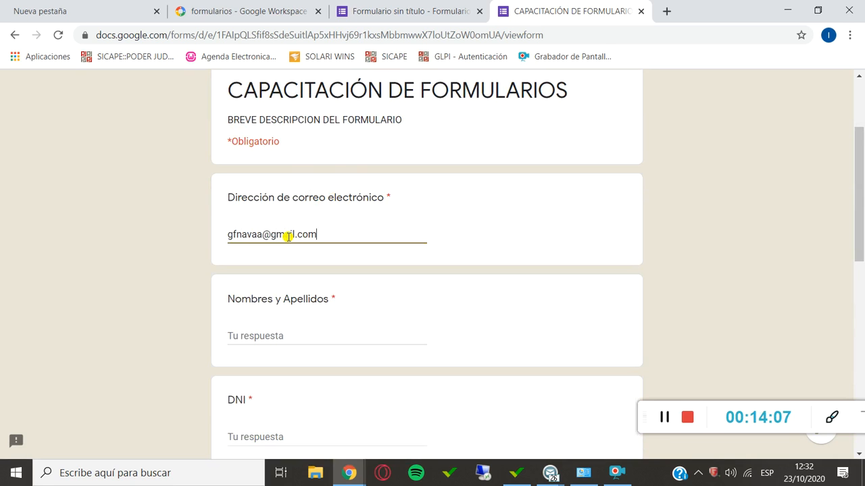
{"action": "key", "text": "Tab"}
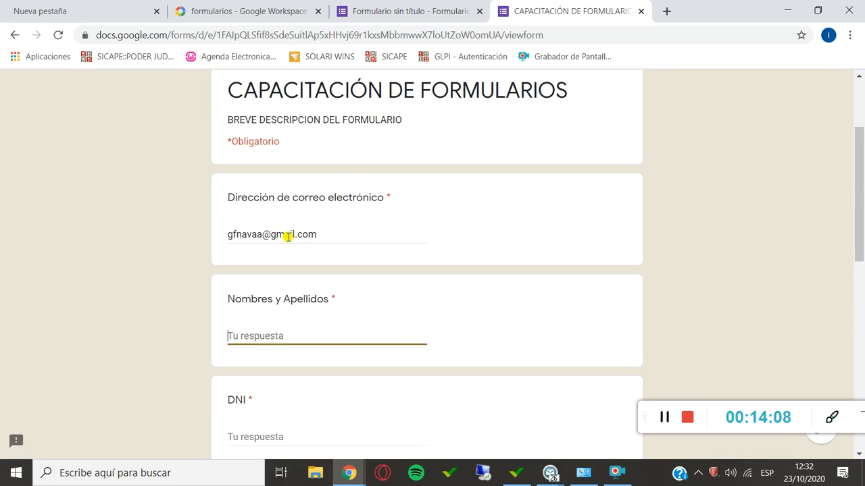
Fill in the respondent's full name under Nombres y Apellidos and the identity number under DNI.
{"action": "key", "text": "Tab"}
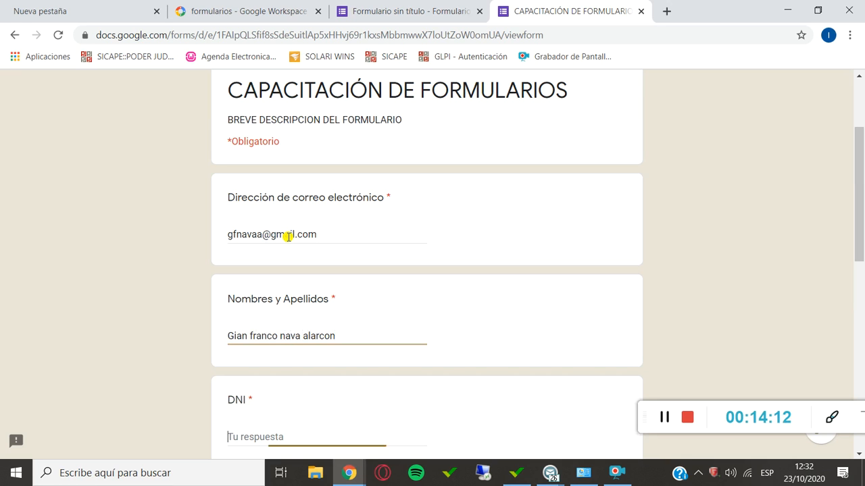
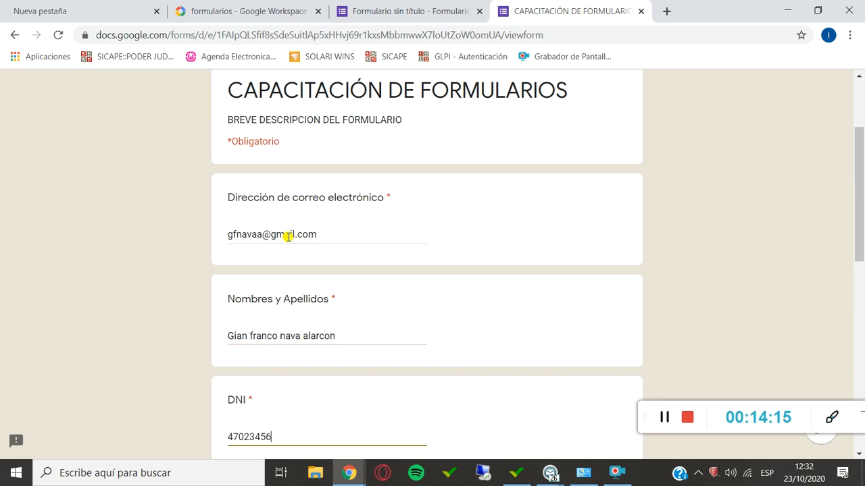
{"action": "key", "text": "Tab"}
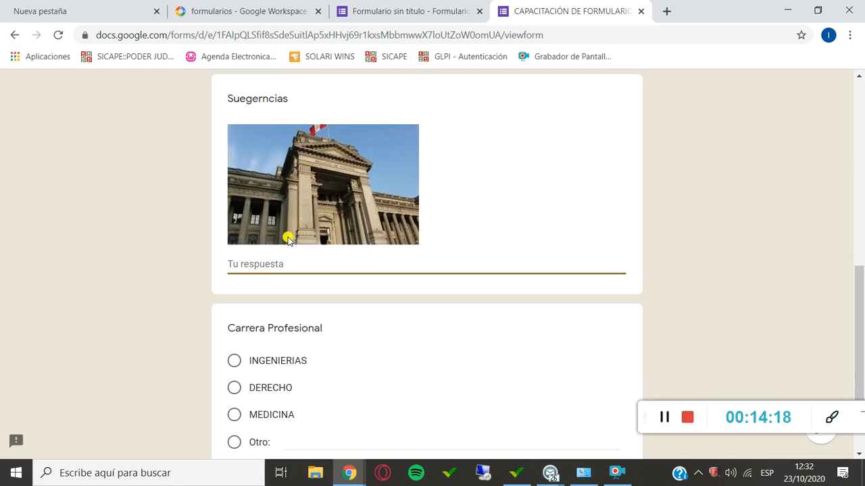
Answer the Suegerncias question with "ponente no sea tan textual".
{"action": "type", "text": "ponenete"}
{"action": "key", "text": "BackSpace"}
{"action": "key", "text": "BackSpace"}
{"action": "key", "text": "BackSpace"}
{"action": "type", "text": "te "}
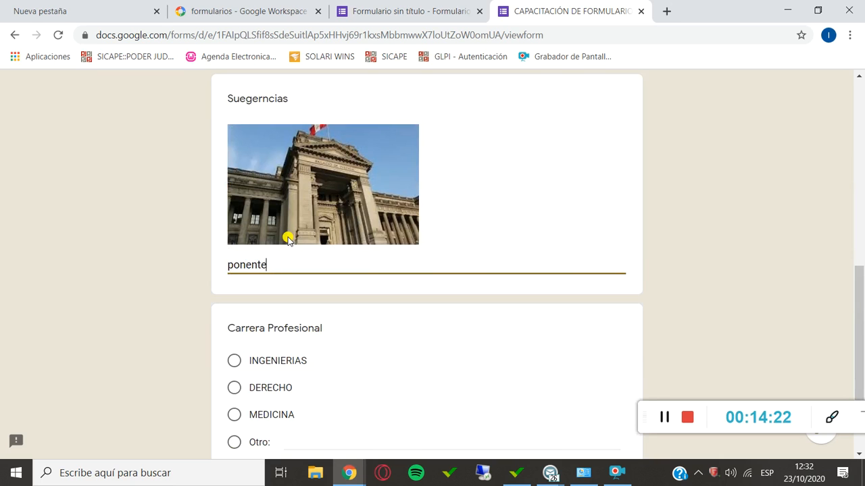
{"action": "type", "text": "se"}
{"action": "type", "text": "no sea tan textual"}
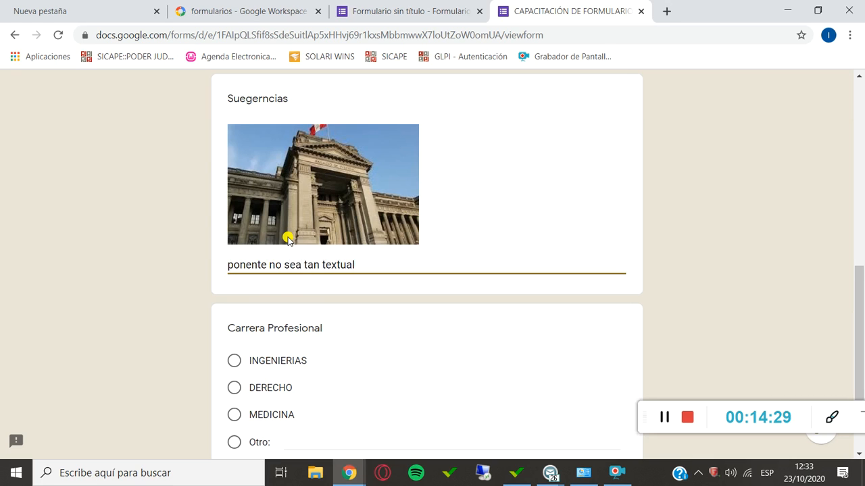
Choose INGENIERIAS as the Carrera Profesional and submit the form response.
{"action": "scroll", "coordinate": [288, 240], "scroll_direction": "down", "scroll_amount": 2}
{"action": "left_click", "coordinate": [280, 221]}
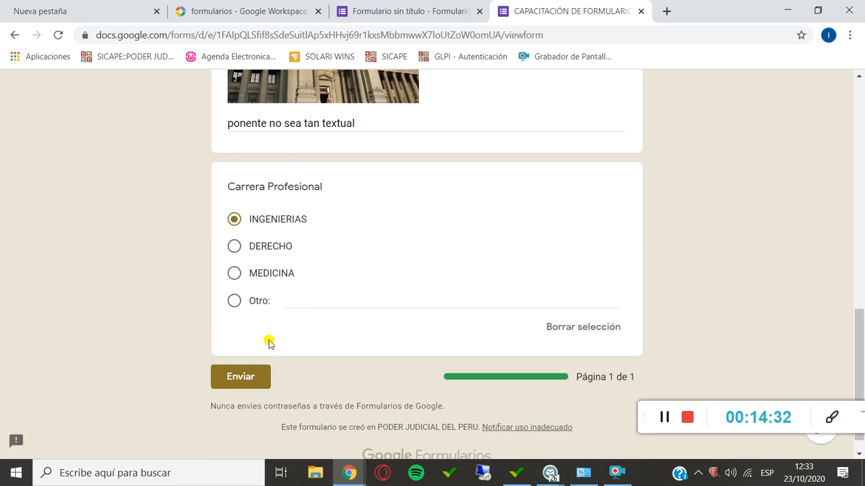
{"action": "left_click", "coordinate": [246, 383]}
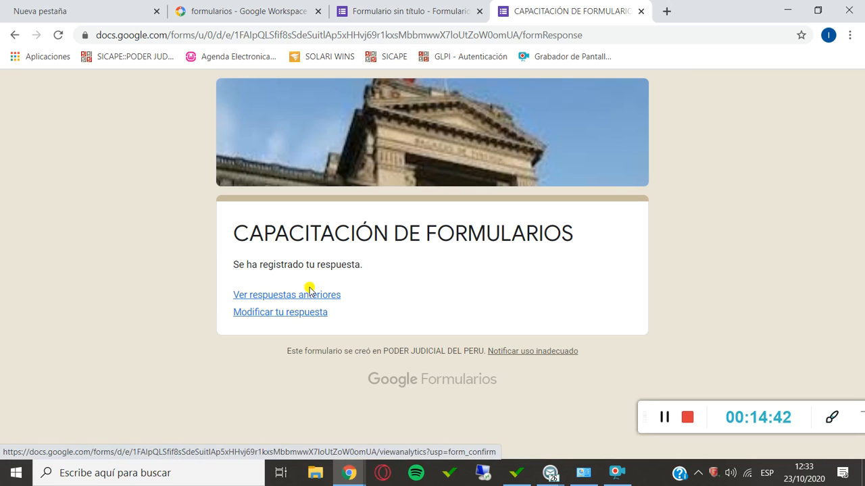
Return to the form editor, leave the send dialog and review the response summary, including the Carrera Profesional chart.
{"action": "left_click", "coordinate": [639, 12]}
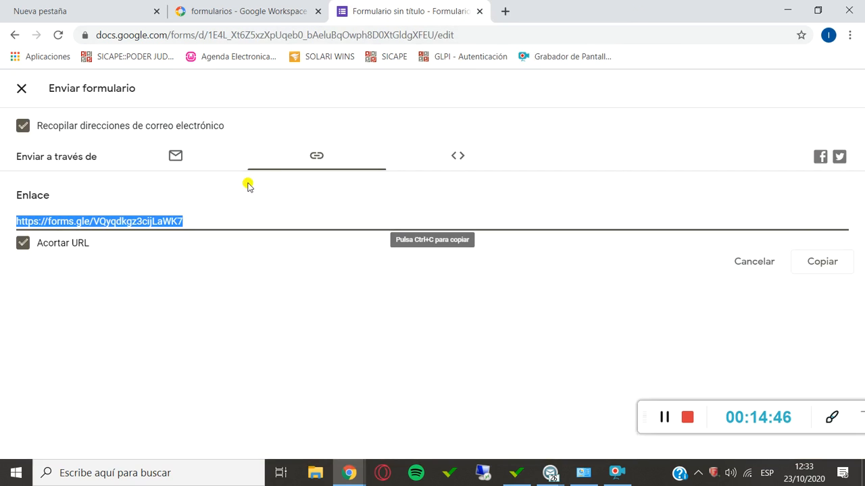
{"action": "left_click", "coordinate": [23, 86]}
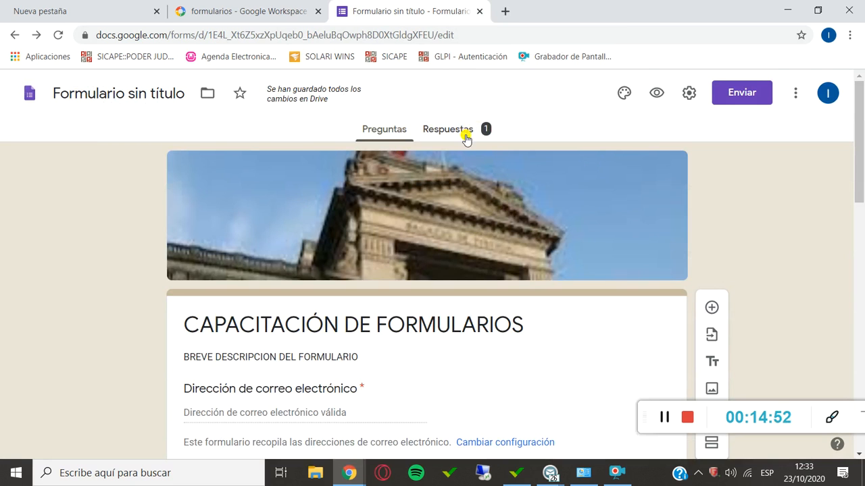
{"action": "left_click", "coordinate": [475, 132]}
{"action": "scroll", "coordinate": [227, 251], "scroll_direction": "down", "scroll_amount": 3}
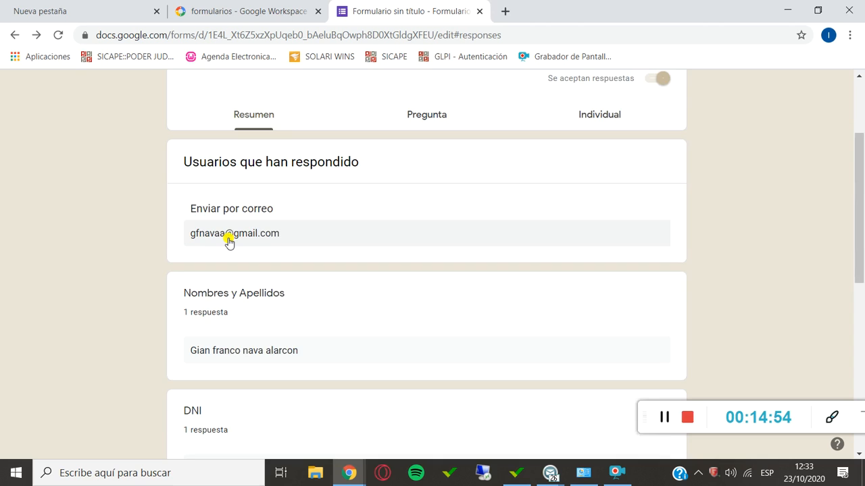
{"action": "scroll", "coordinate": [250, 197], "scroll_direction": "down", "scroll_amount": 5}
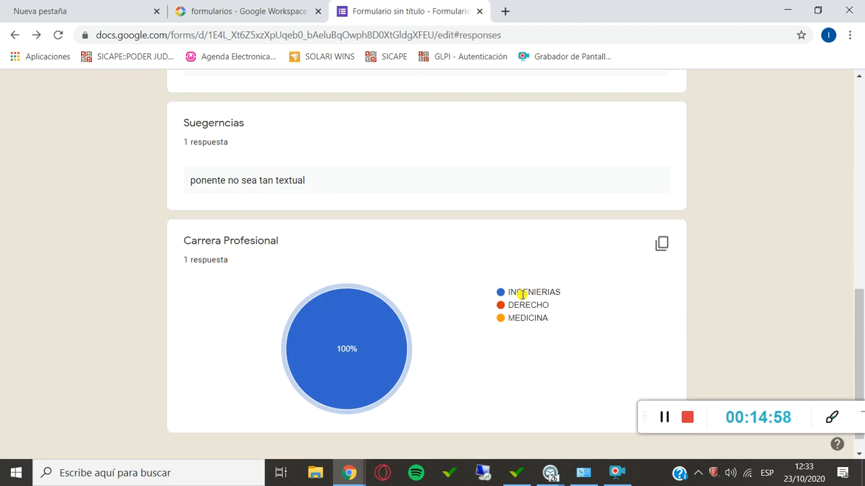
{"action": "mouse_move", "coordinate": [358, 343]}
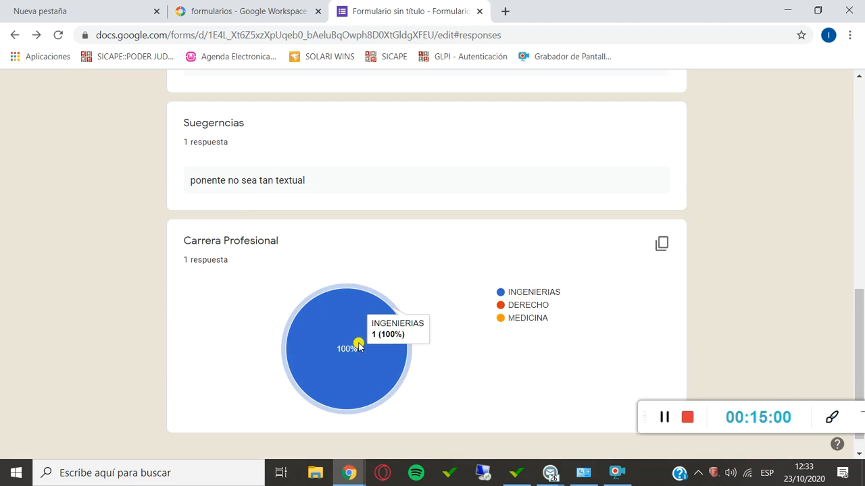
{"action": "scroll", "coordinate": [396, 299], "scroll_direction": "up", "scroll_amount": 15}
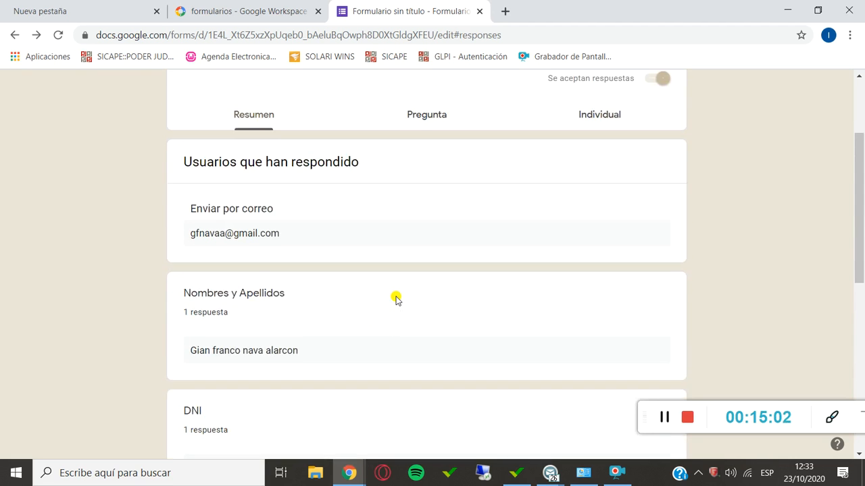
Open the form's copied short link in a new browser tab to check whether it can be answered again.
{"action": "left_click", "coordinate": [503, 10]}
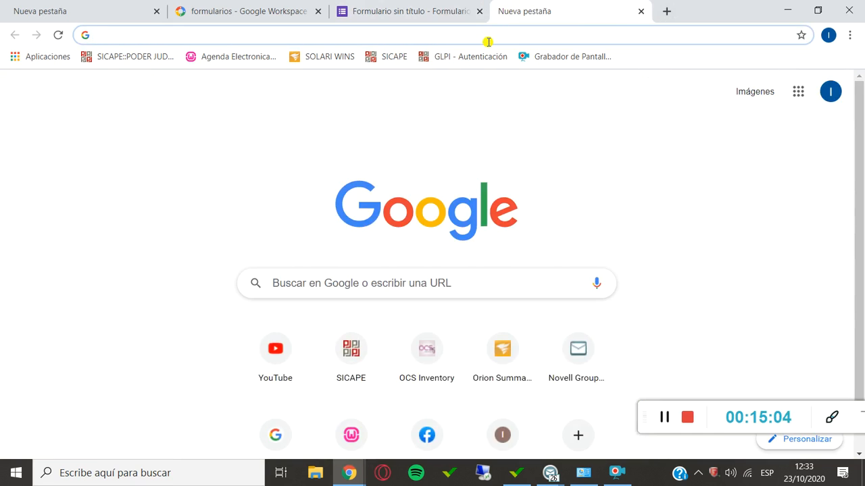
{"action": "type", "text": "https://forms.gle/VQyqdkgz3cijLaWK7"}
{"action": "key", "text": "Return"}
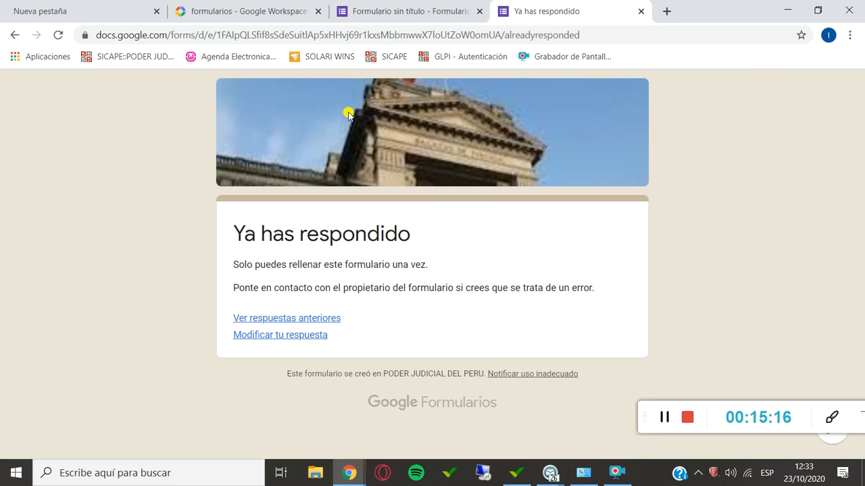
Turn off "Limitar a 1 respuesta" in the form's general settings and save the configuration.
{"action": "left_click", "coordinate": [382, 11]}
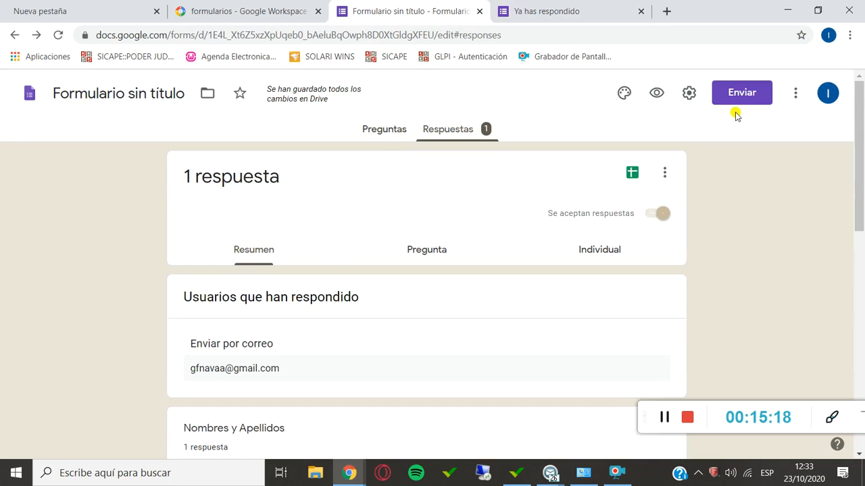
{"action": "left_click", "coordinate": [690, 92]}
{"action": "left_click", "coordinate": [52, 288]}
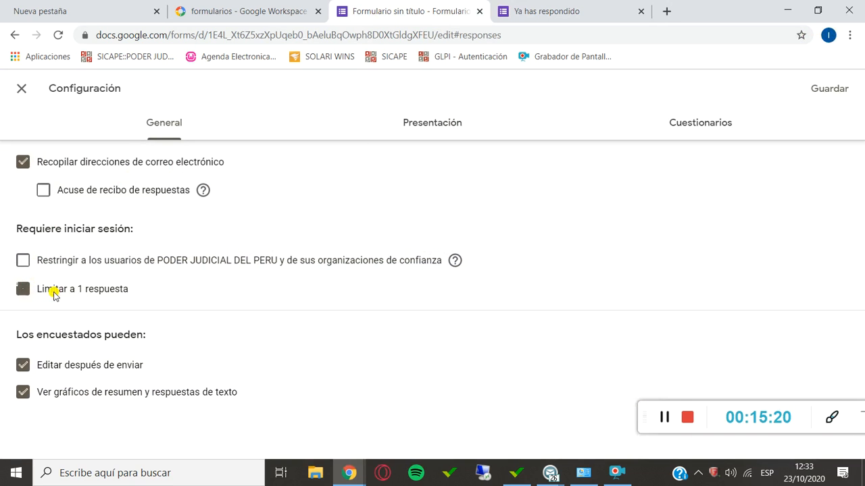
{"action": "left_click", "coordinate": [842, 84]}
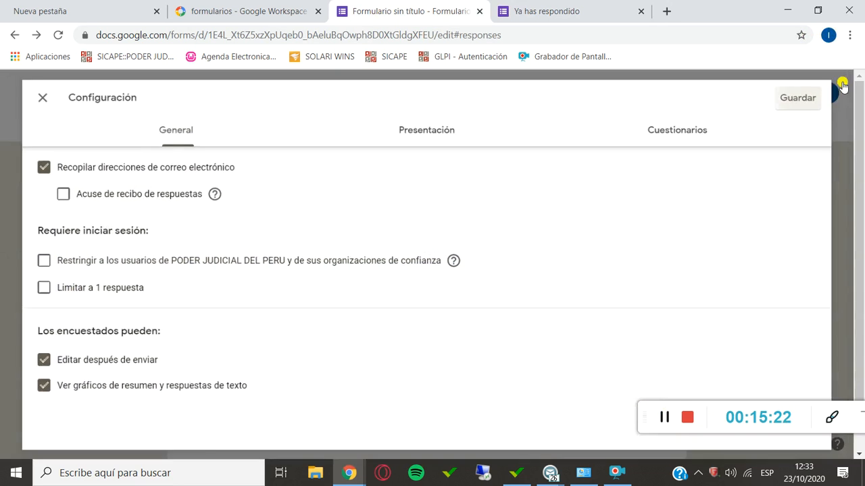
Refresh and close the "Ya has respondido" page, and reopen the form from its short link in a new tab.
{"action": "left_click", "coordinate": [581, 10]}
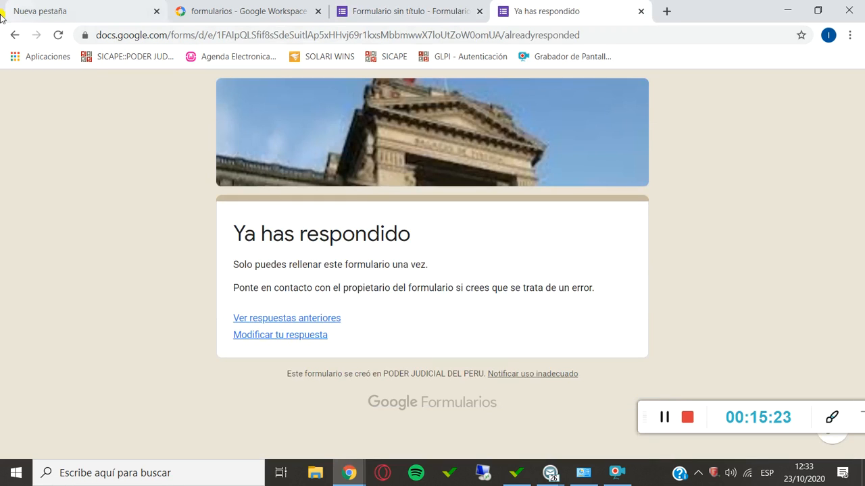
{"action": "left_click", "coordinate": [57, 34]}
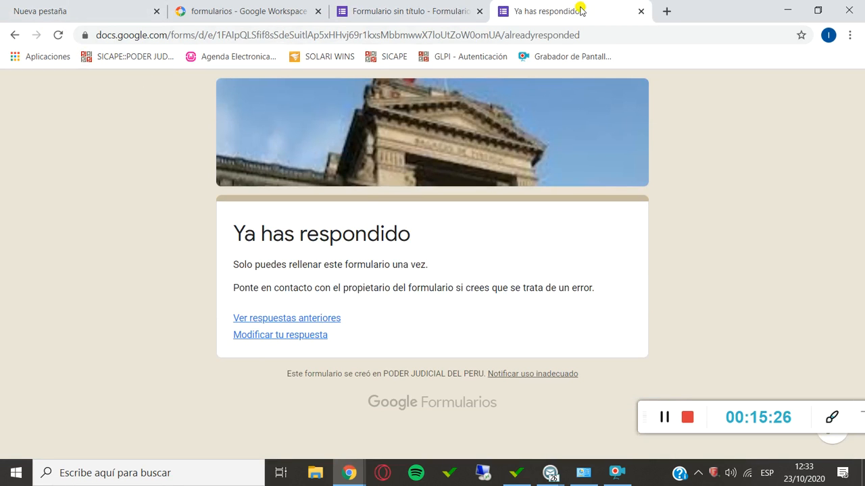
{"action": "left_click", "coordinate": [642, 10]}
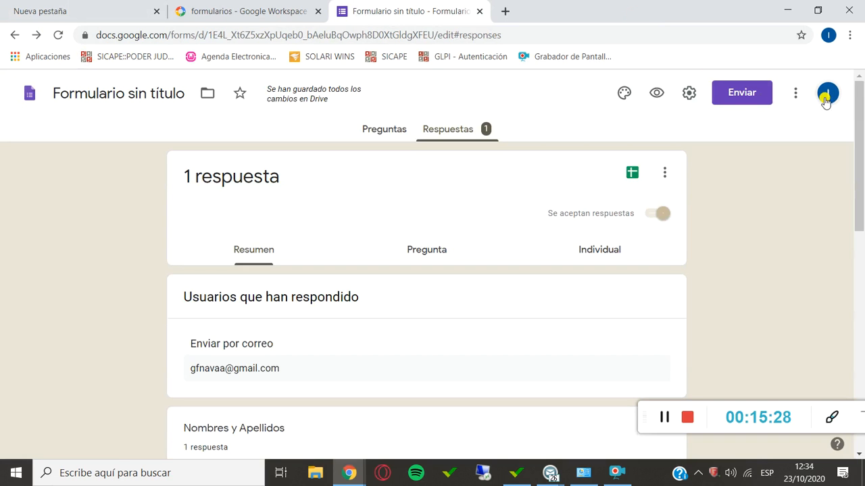
{"action": "left_click", "coordinate": [507, 11]}
{"action": "left_click", "coordinate": [430, 39]}
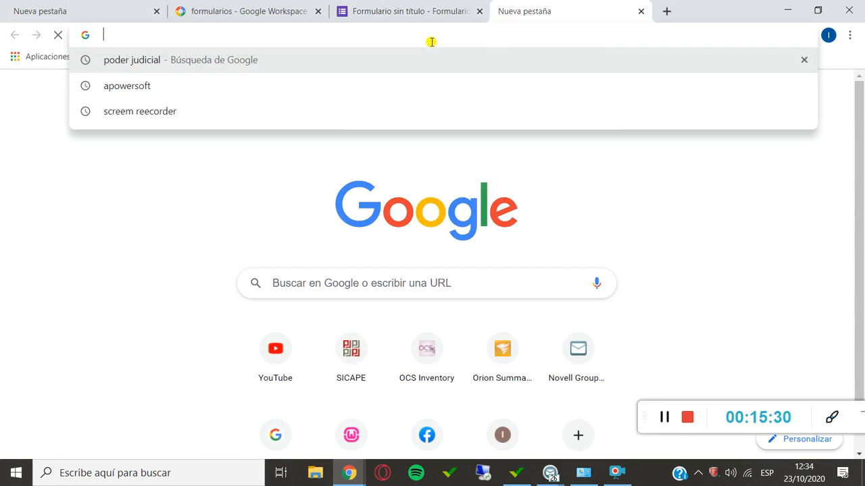
{"action": "type", "text": "https://forms.gle/VQyqdkgz3cijLaWK7"}
{"action": "key", "text": "Return"}
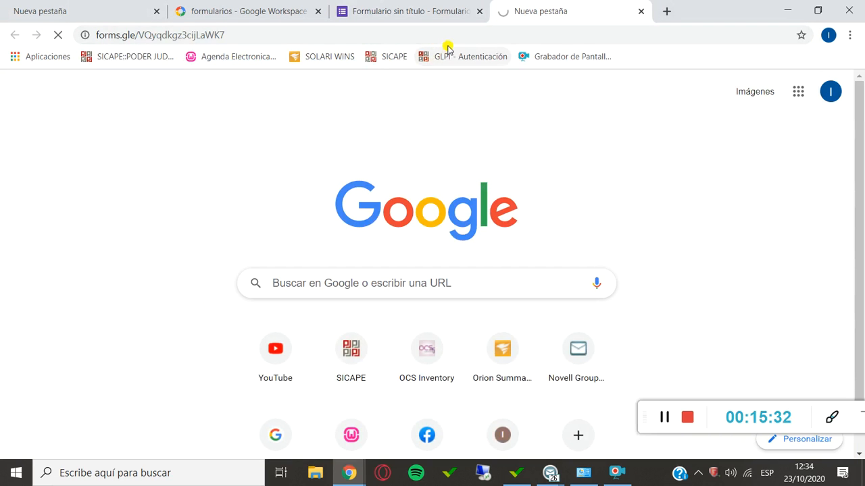
{"action": "scroll", "coordinate": [333, 232], "scroll_direction": "down", "scroll_amount": 10}
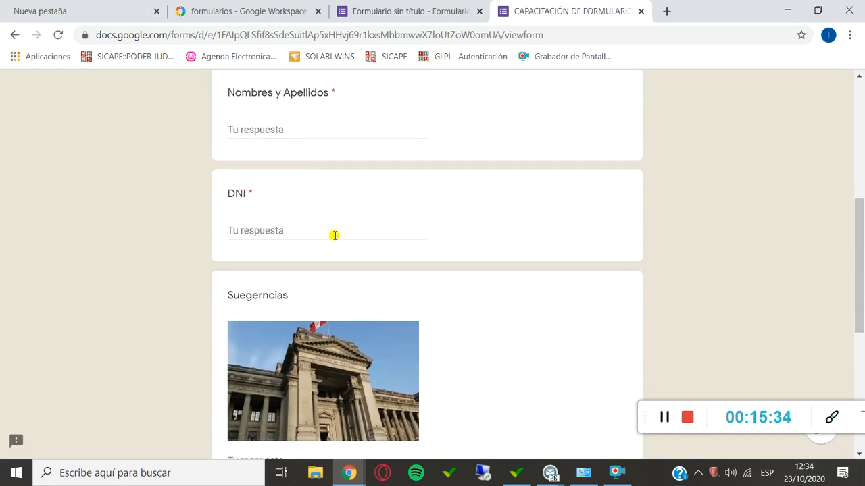
{"action": "scroll", "coordinate": [336, 240], "scroll_direction": "up", "scroll_amount": 10}
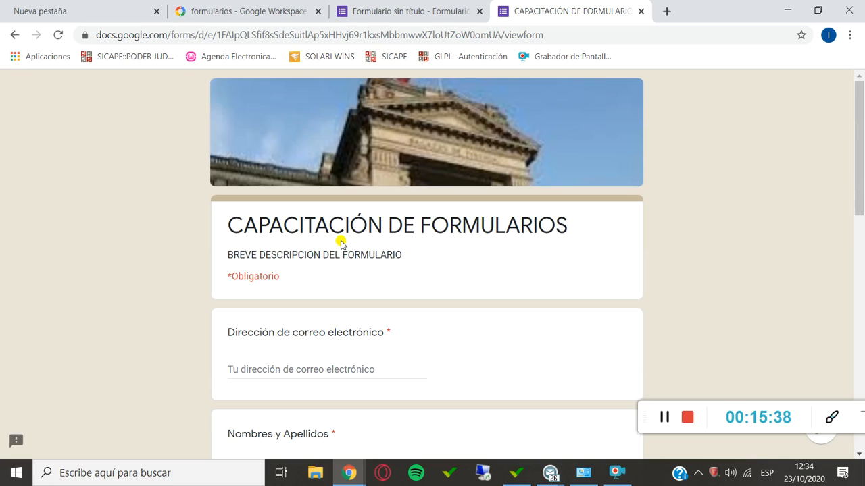
Fill in a second respondent's e-mail address, full name and DNI number in the form's required questions.
{"action": "scroll", "coordinate": [293, 317], "scroll_direction": "down", "scroll_amount": 1}
{"action": "left_click", "coordinate": [304, 299]}
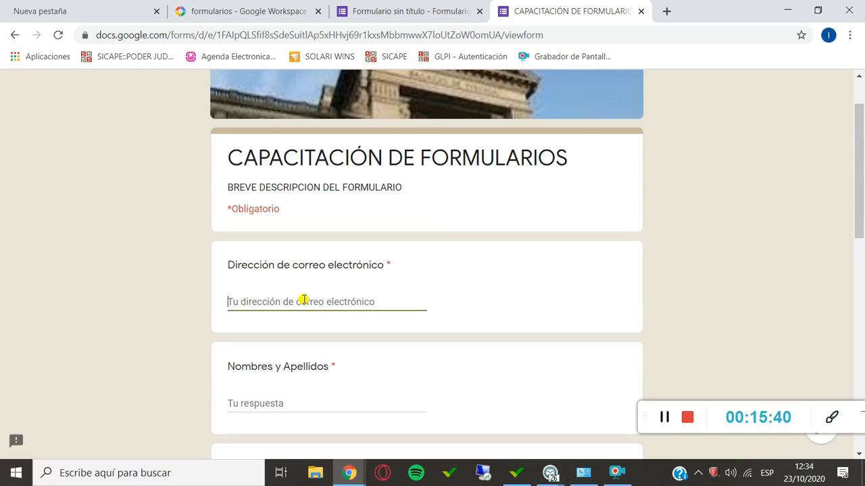
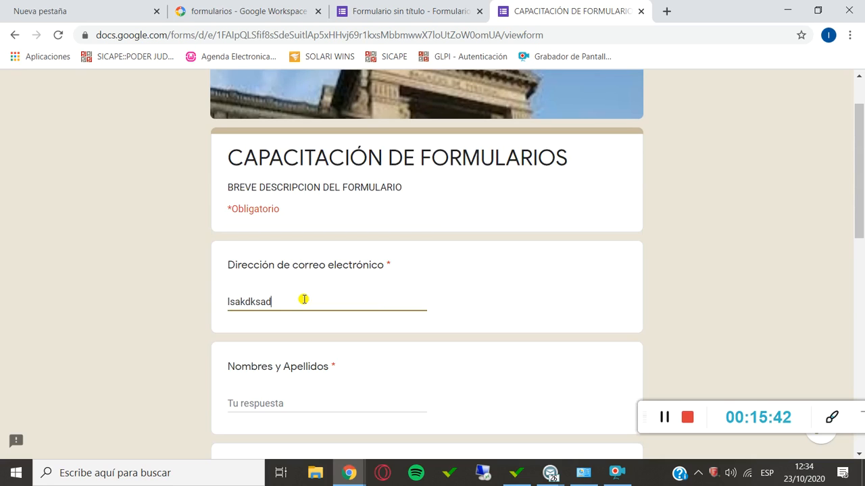
{"action": "key", "text": "Tab"}
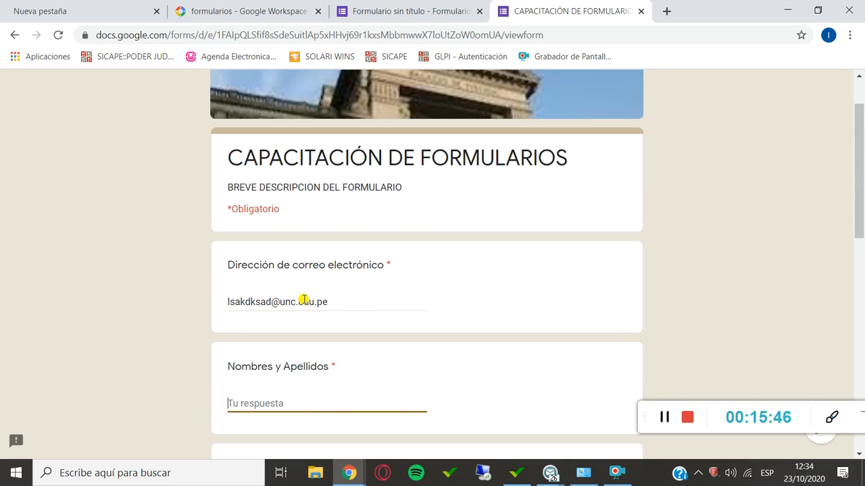
{"action": "key", "text": "Tab"}
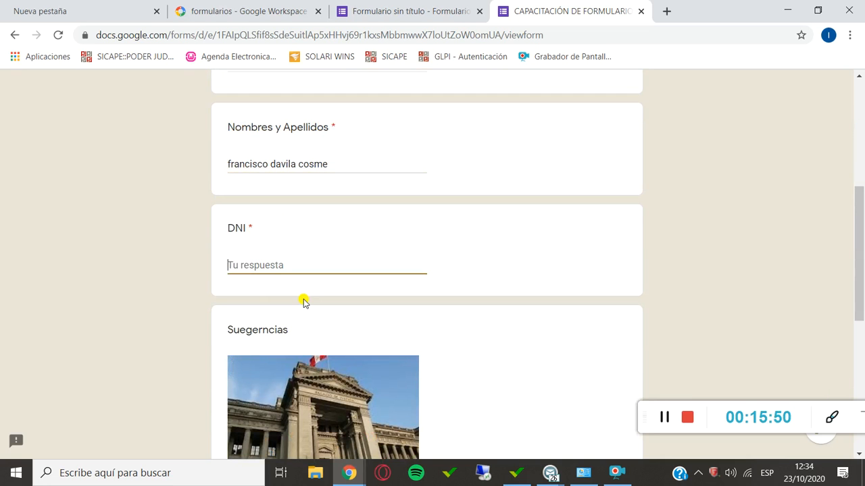
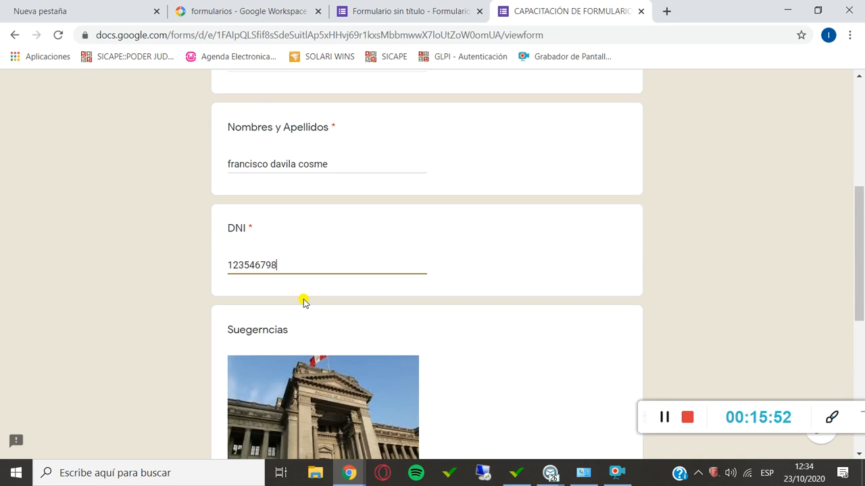
{"action": "key", "text": "Tab"}
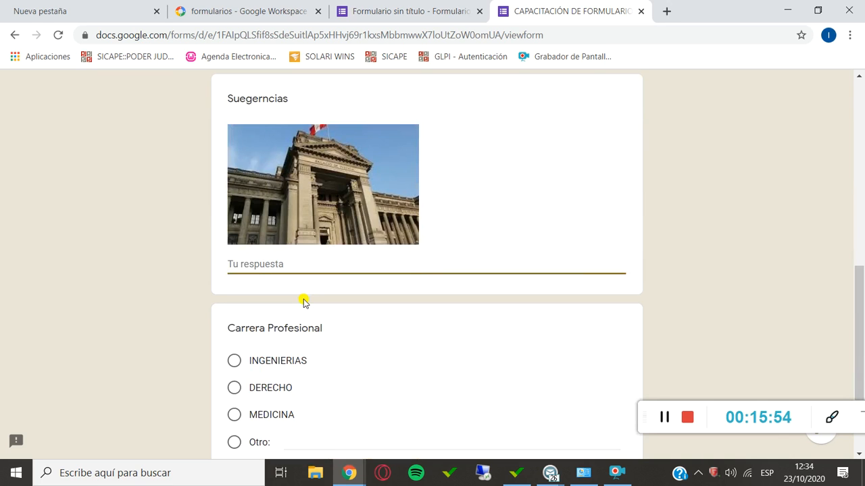
Answer Suegerncias with "el ponente suba el volumen del micro", choose MEDICINA as the Carrera Profesional and submit the response.
{"action": "type", "text": "el ponente"}
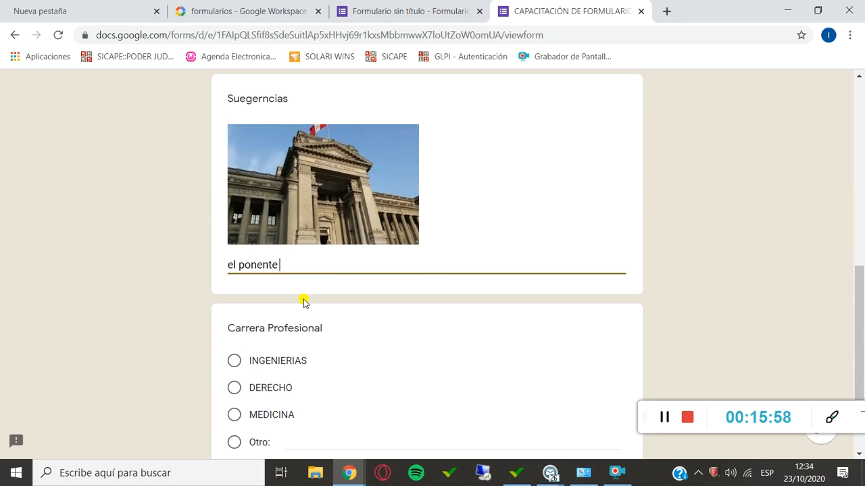
{"action": "type", "text": " utili"}
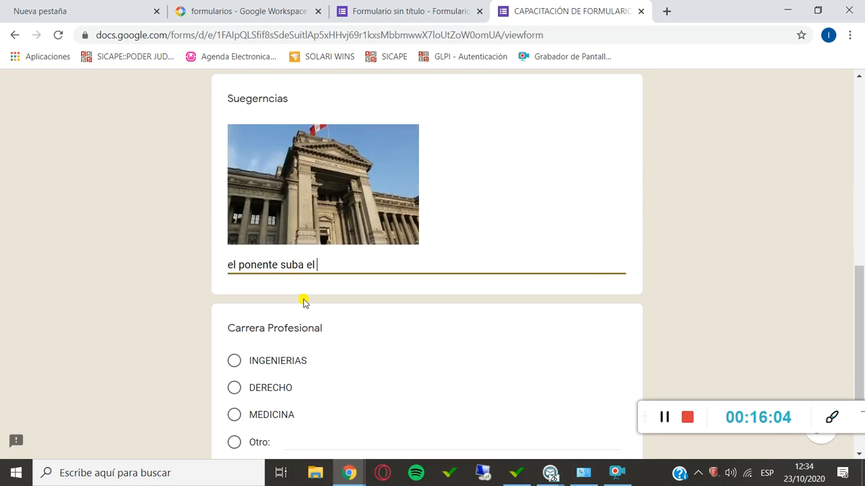
{"action": "type", "text": " del micro"}
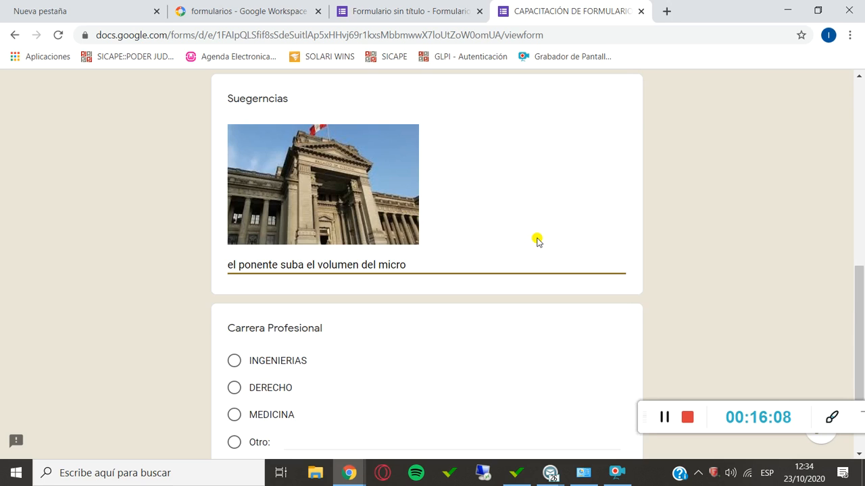
{"action": "scroll", "coordinate": [535, 241], "scroll_direction": "down", "scroll_amount": 2}
{"action": "left_click", "coordinate": [234, 279]}
{"action": "left_click", "coordinate": [228, 383]}
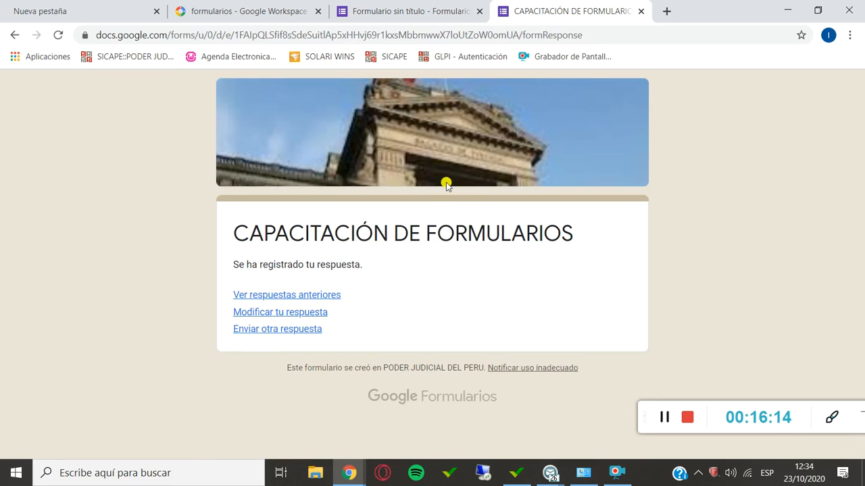
Return to the form editor and review the response summary, from the respondents' answers to the Carrera Profesional chart.
{"action": "left_click", "coordinate": [361, 11]}
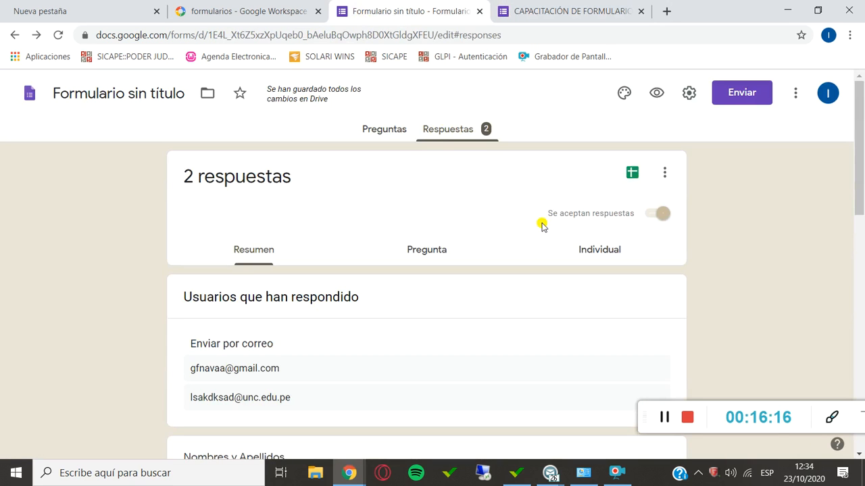
{"action": "left_click", "coordinate": [451, 134]}
{"action": "left_click", "coordinate": [400, 130]}
{"action": "left_click", "coordinate": [477, 128]}
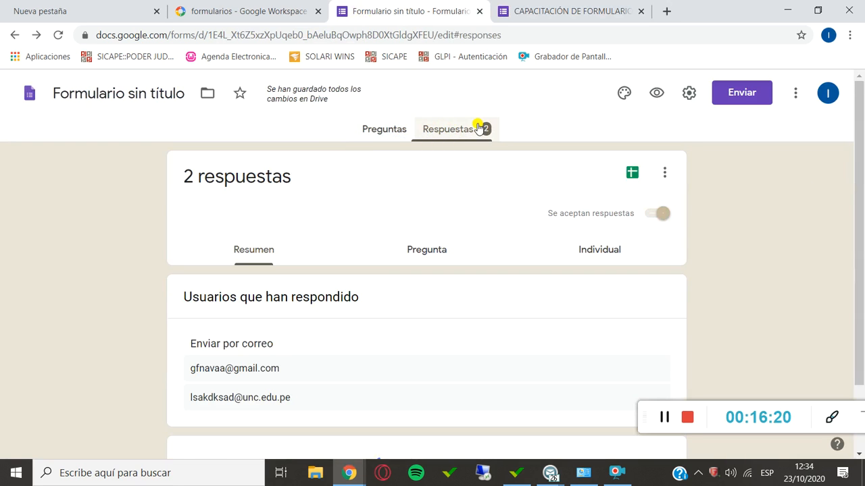
{"action": "scroll", "coordinate": [437, 185], "scroll_direction": "down", "scroll_amount": 3}
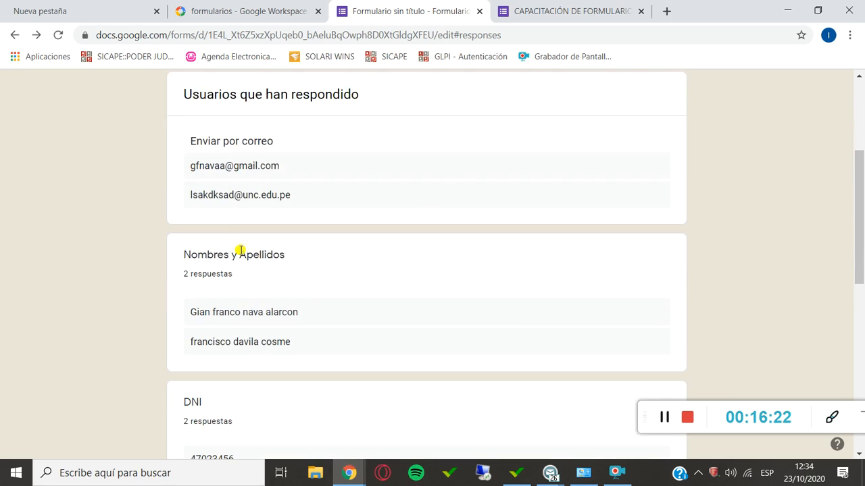
{"action": "scroll", "coordinate": [280, 197], "scroll_direction": "down", "scroll_amount": 1}
{"action": "scroll", "coordinate": [282, 193], "scroll_direction": "up", "scroll_amount": 2}
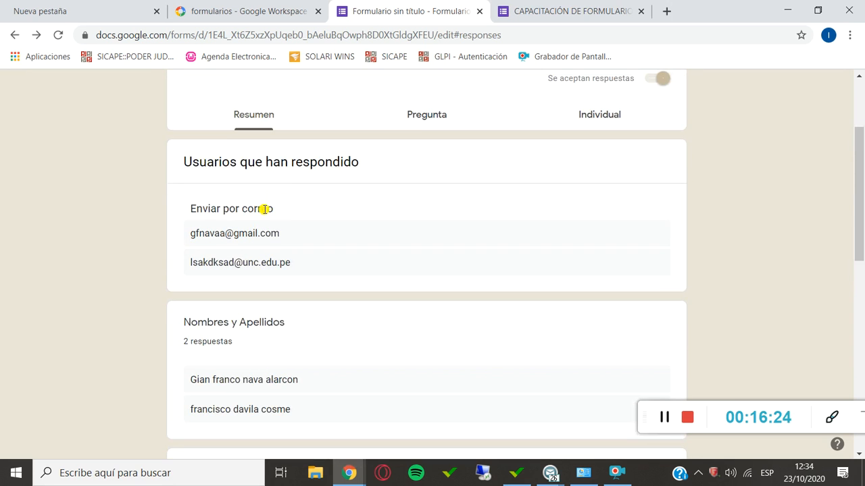
{"action": "scroll", "coordinate": [254, 239], "scroll_direction": "down", "scroll_amount": 4}
{"action": "scroll", "coordinate": [254, 239], "scroll_direction": "down", "scroll_amount": 4}
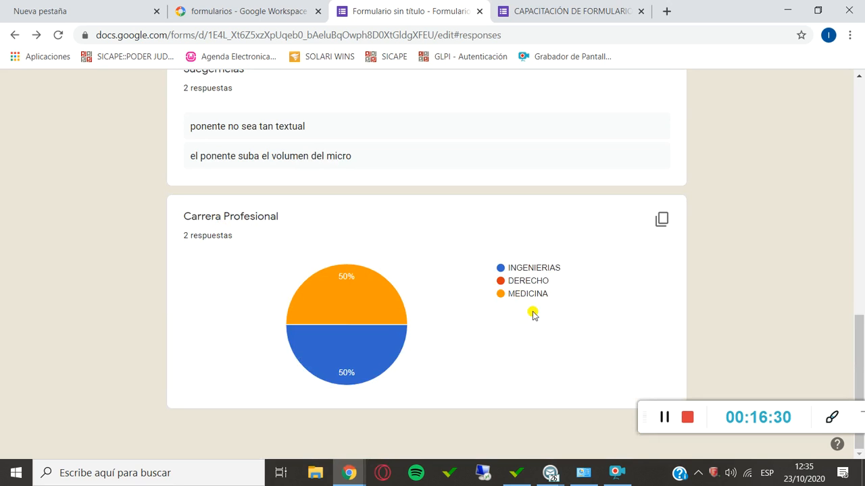
{"action": "mouse_move", "coordinate": [347, 360]}
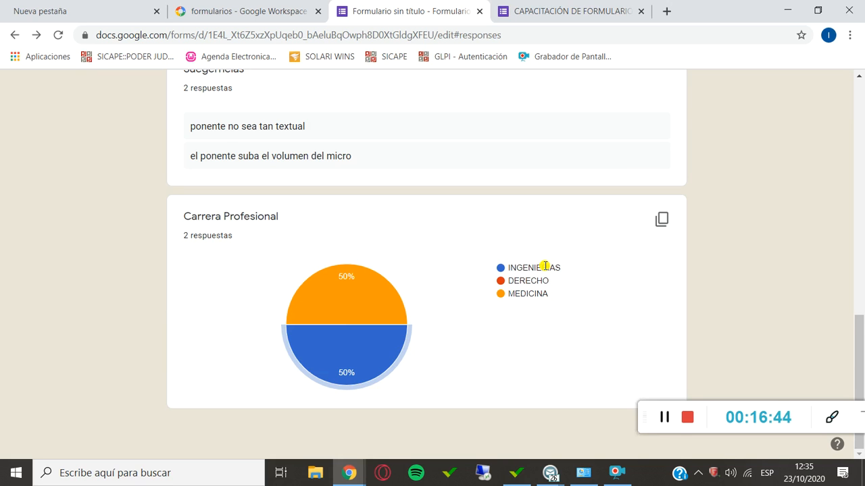
Download all the form's responses as a .csv file.
{"action": "scroll", "coordinate": [544, 266], "scroll_direction": "up", "scroll_amount": 15}
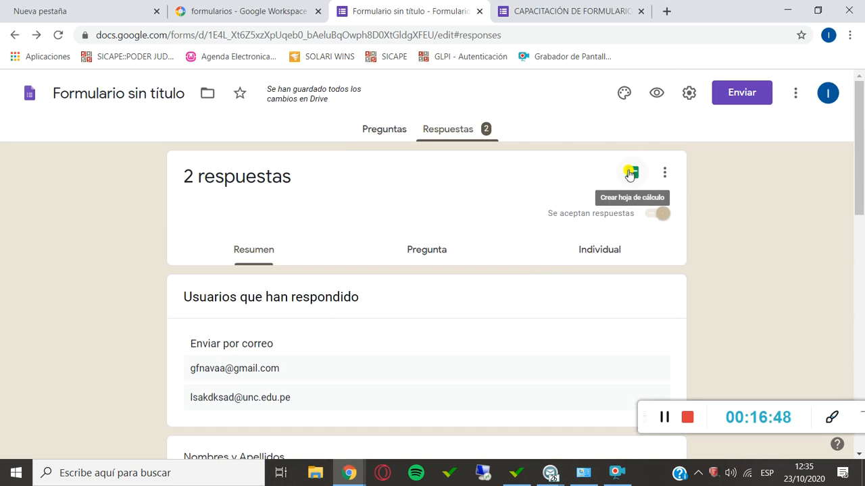
{"action": "left_click", "coordinate": [664, 175]}
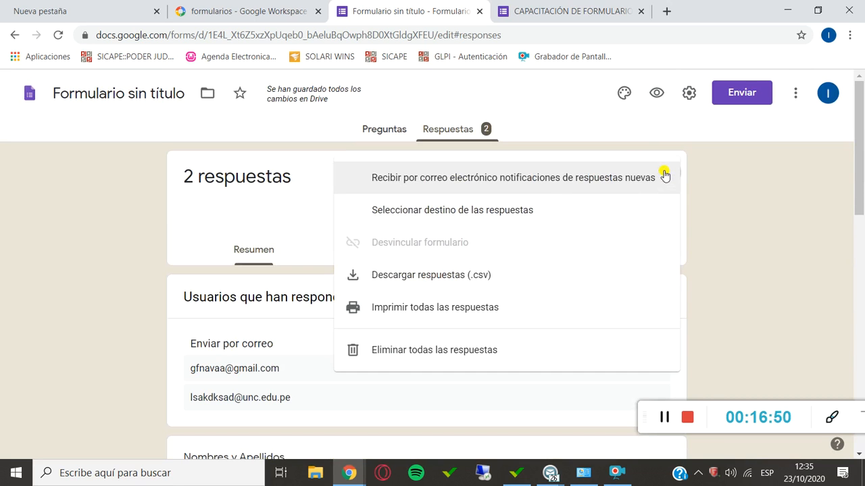
{"action": "left_click", "coordinate": [402, 286]}
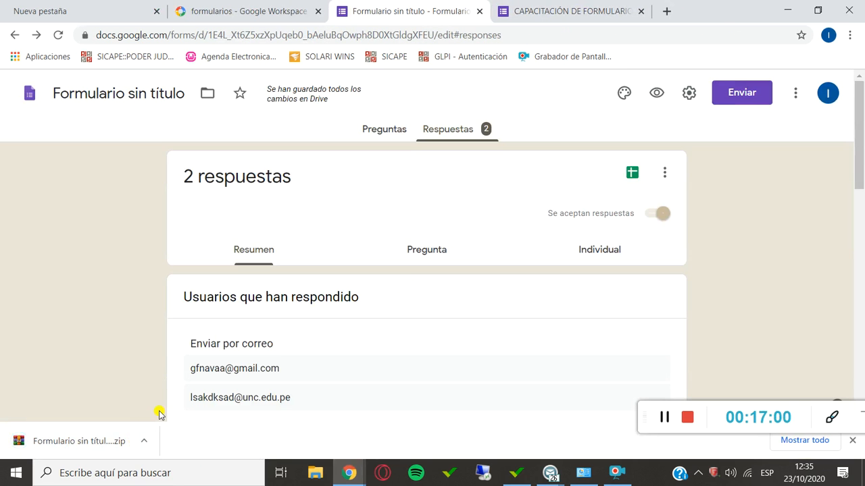
Create a new linked spreadsheet for the form's responses, keeping the suggested file name.
{"action": "left_click", "coordinate": [625, 182]}
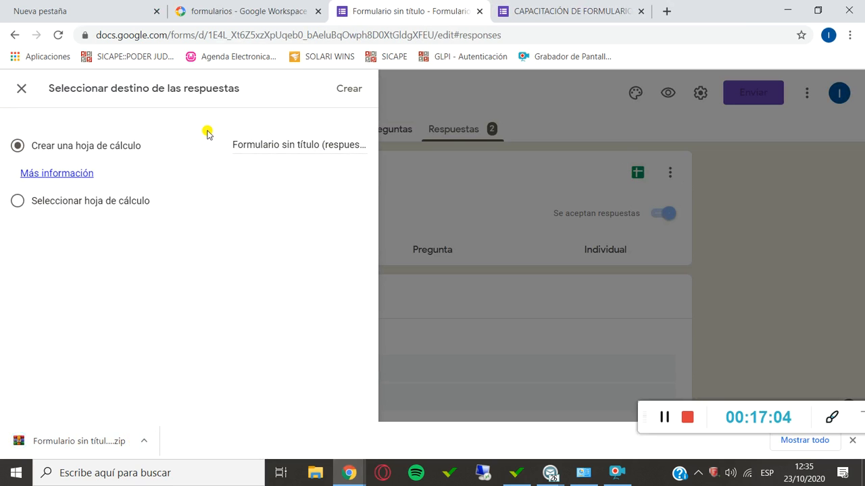
{"action": "left_click", "coordinate": [276, 152]}
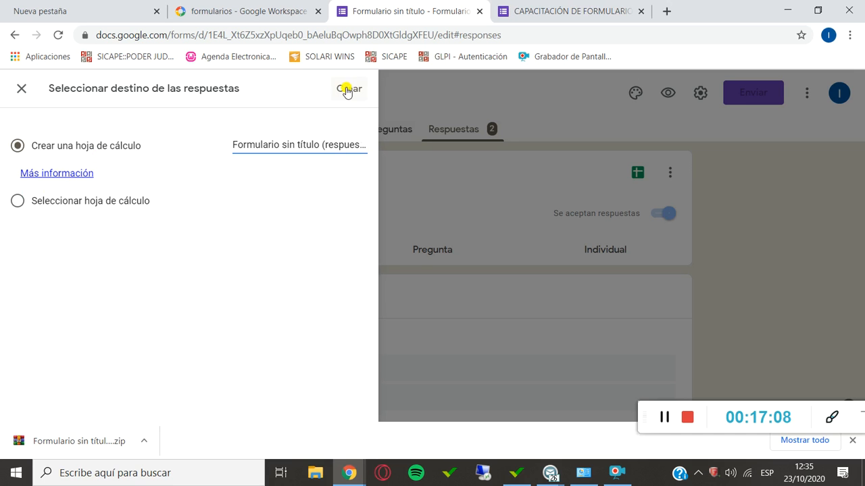
{"action": "left_click", "coordinate": [344, 89]}
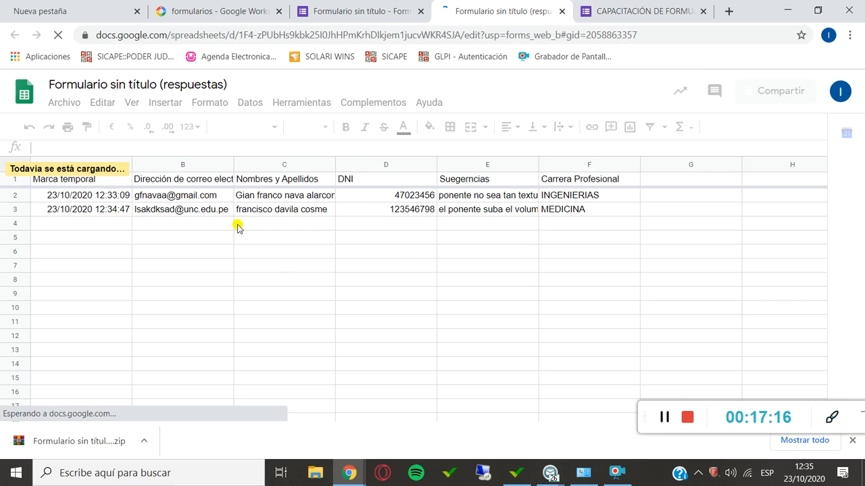
Download the responses spreadsheet in Microsoft Excel (.xlsx) format and open the downloaded file.
{"action": "left_click", "coordinate": [63, 106]}
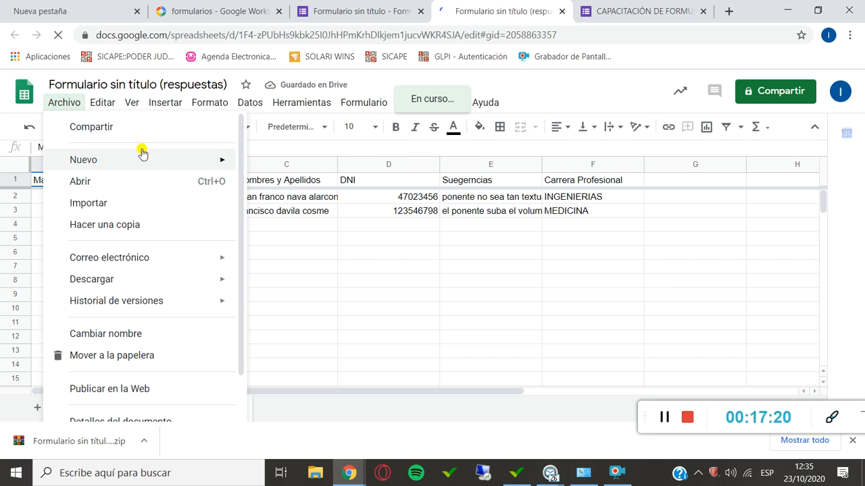
{"action": "mouse_move", "coordinate": [212, 279]}
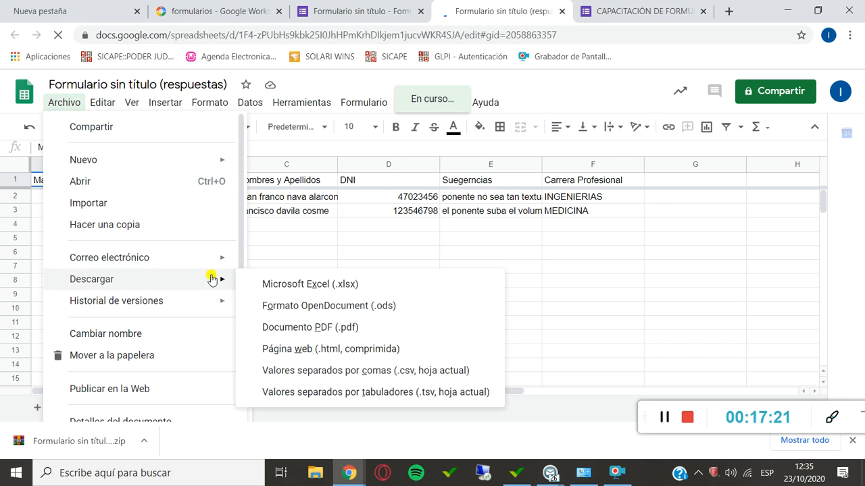
{"action": "left_click", "coordinate": [309, 290]}
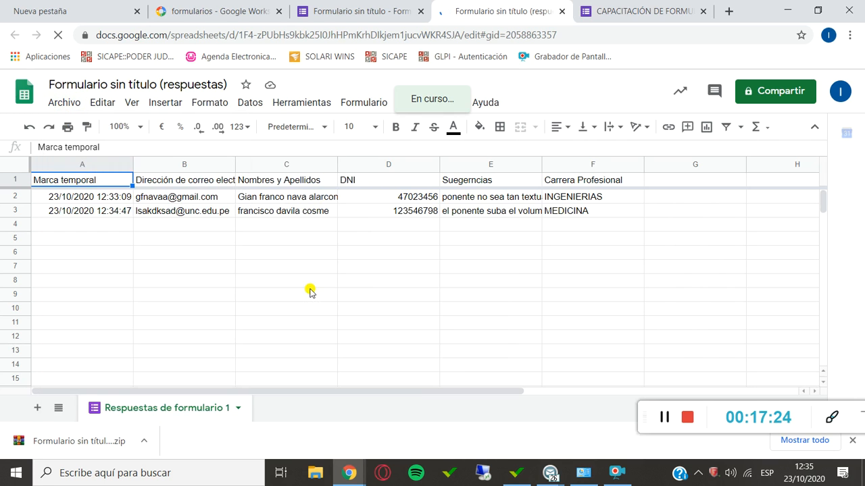
{"action": "left_click", "coordinate": [102, 448]}
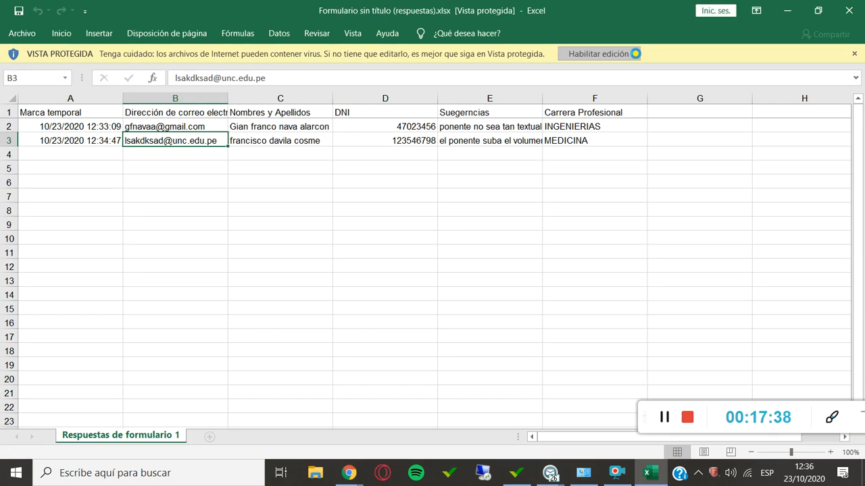
Enable editing of the protected workbook and delete the Marca temporal column.
{"action": "left_click", "coordinate": [635, 54]}
{"action": "left_click", "coordinate": [178, 208]}
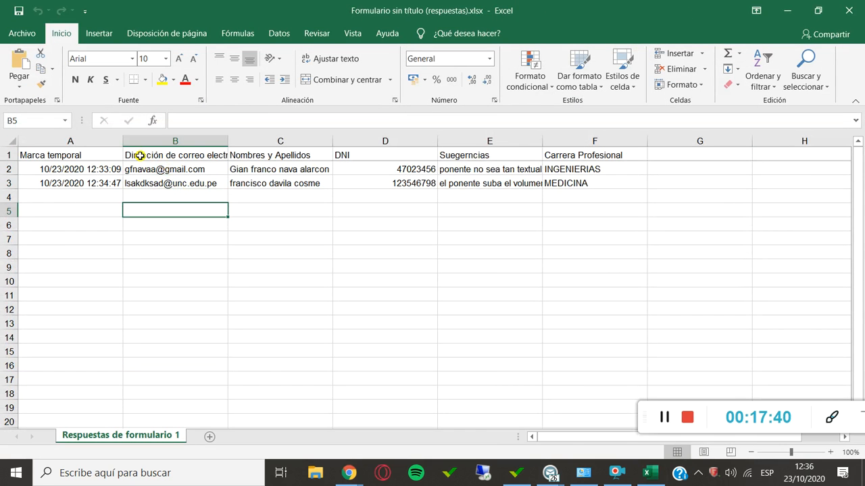
{"action": "left_click", "coordinate": [107, 139]}
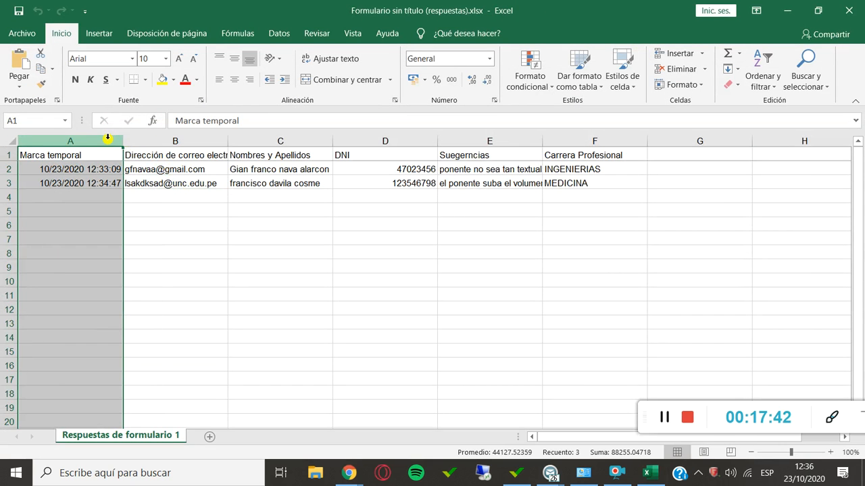
{"action": "right_click", "coordinate": [107, 139]}
{"action": "left_click", "coordinate": [146, 249]}
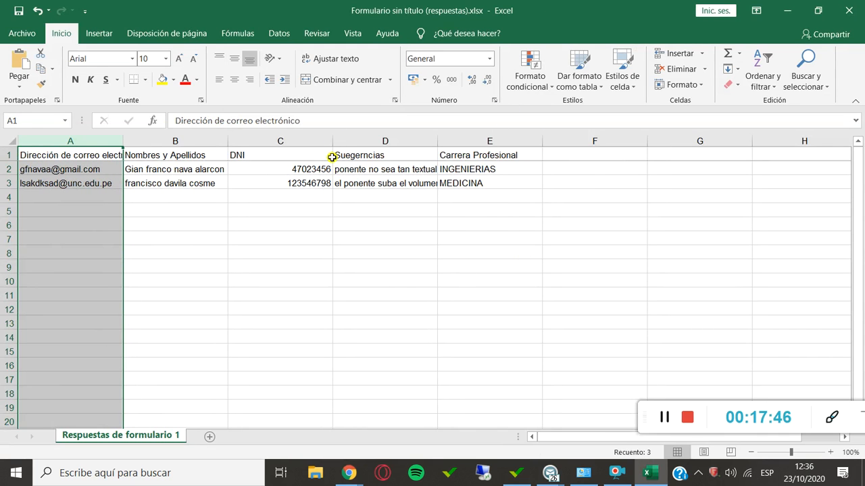
{"action": "left_click", "coordinate": [354, 237]}
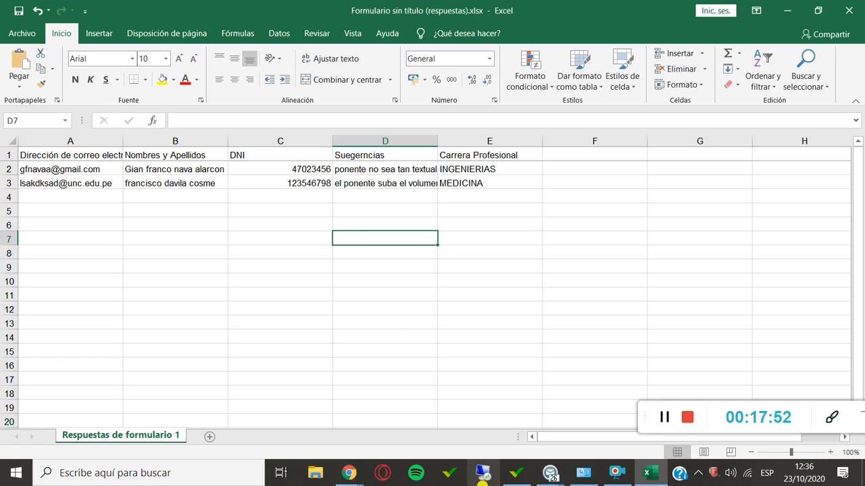
Switch back to the form editor in Chrome and show the form's Preguntas section.
{"action": "left_click", "coordinate": [350, 475]}
{"action": "left_click", "coordinate": [389, 437]}
{"action": "left_click", "coordinate": [349, 475]}
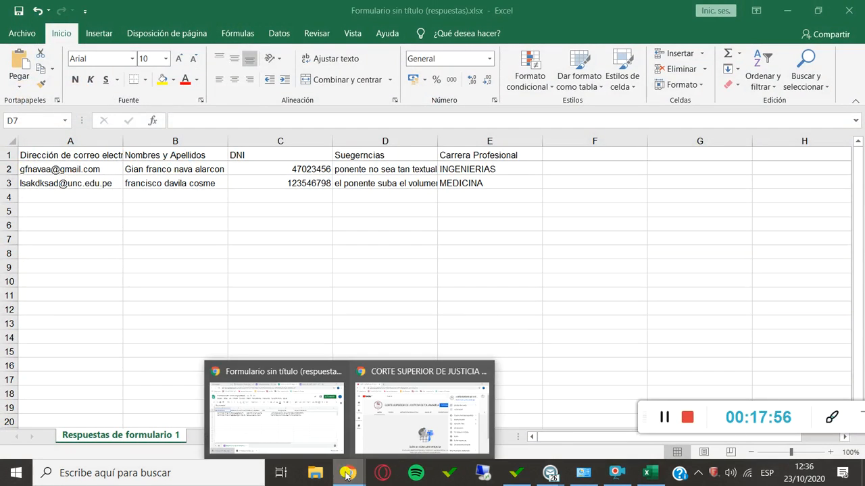
{"action": "left_click", "coordinate": [321, 437]}
{"action": "left_click", "coordinate": [400, 9]}
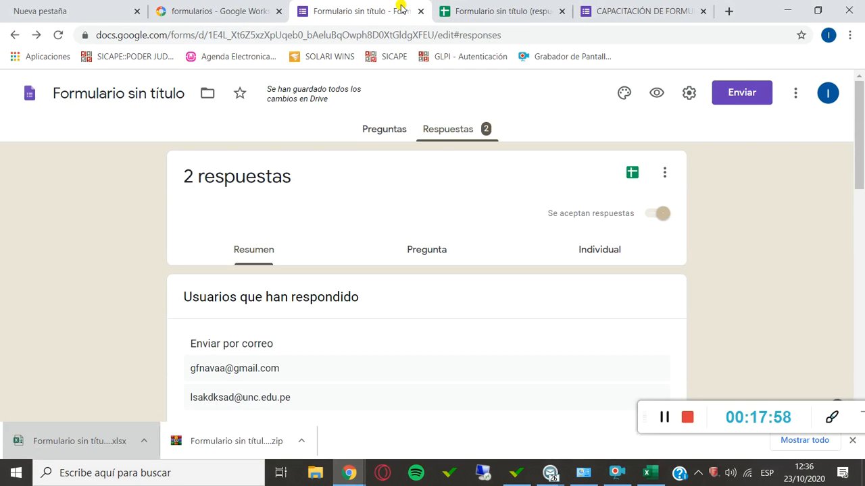
{"action": "left_click", "coordinate": [395, 129]}
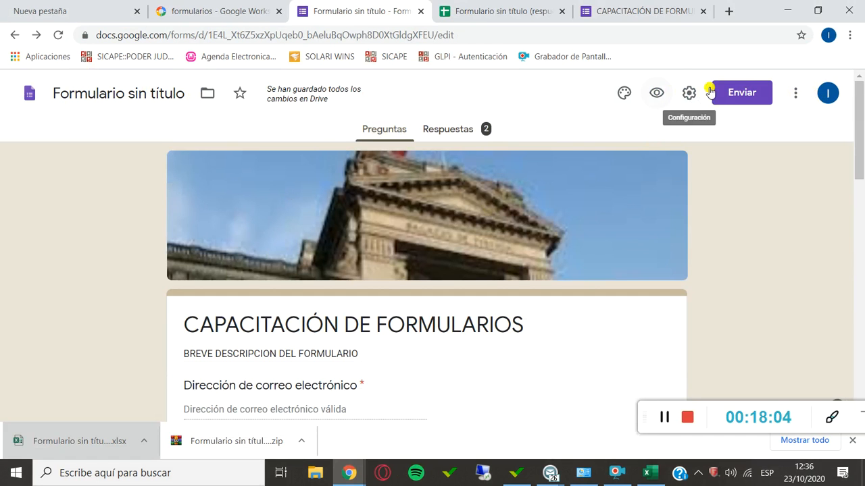
Examine the form's additional options, from copying and printing to collaborators, add-ons and preferences, and close the list.
{"action": "left_click", "coordinate": [795, 93]}
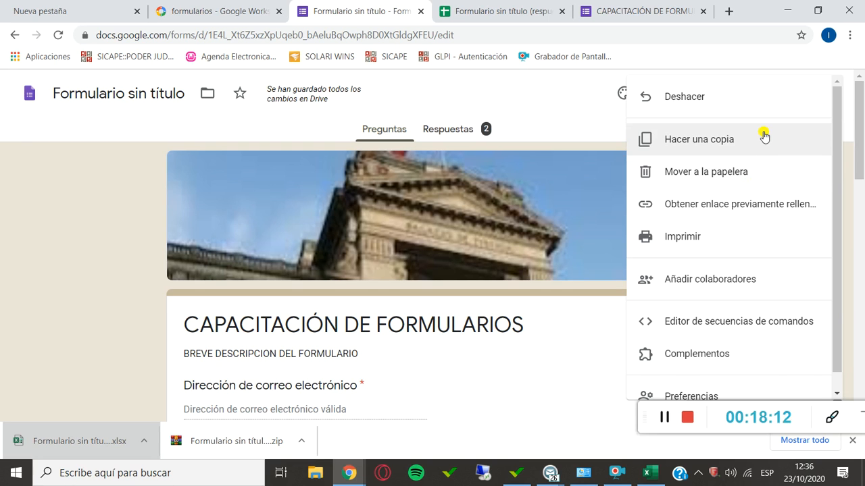
{"action": "scroll", "coordinate": [764, 137], "scroll_direction": "down", "scroll_amount": 1}
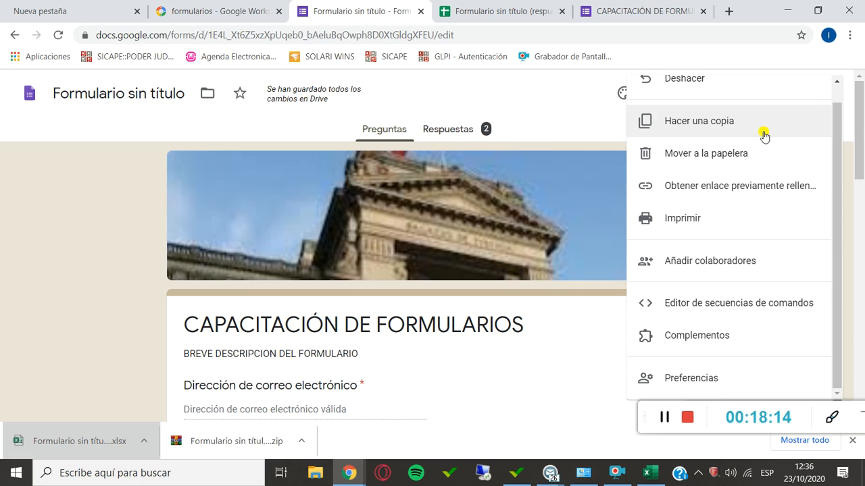
{"action": "left_click", "coordinate": [517, 129]}
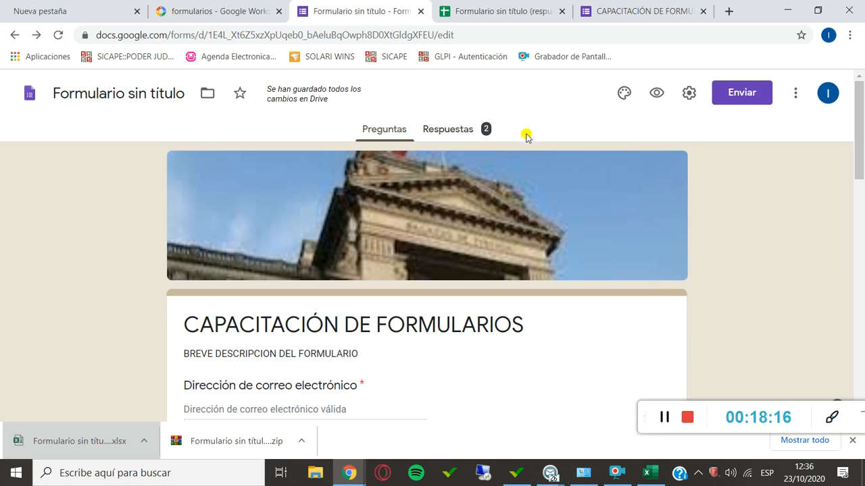